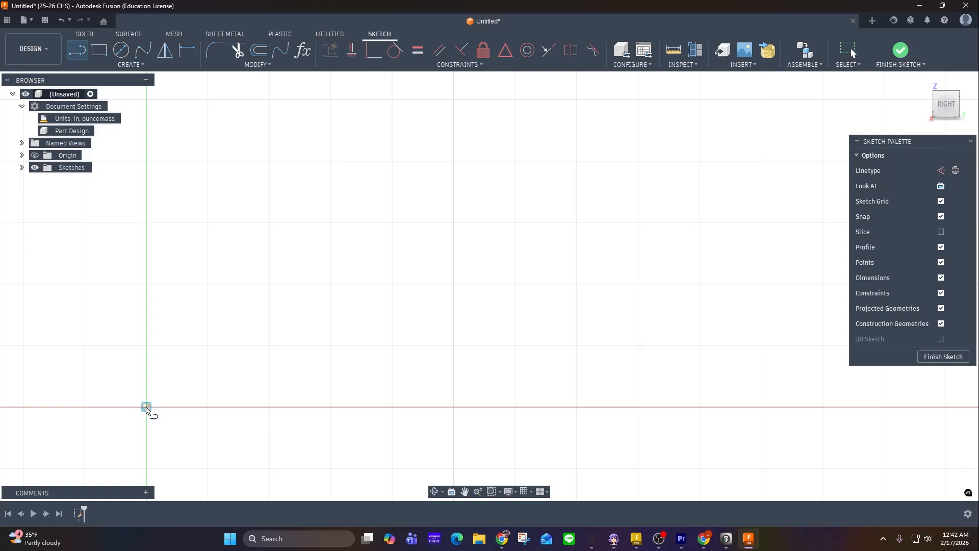
# Draw a horizontal base line 4 in long starting at the origin
pyautogui.click(146, 407)
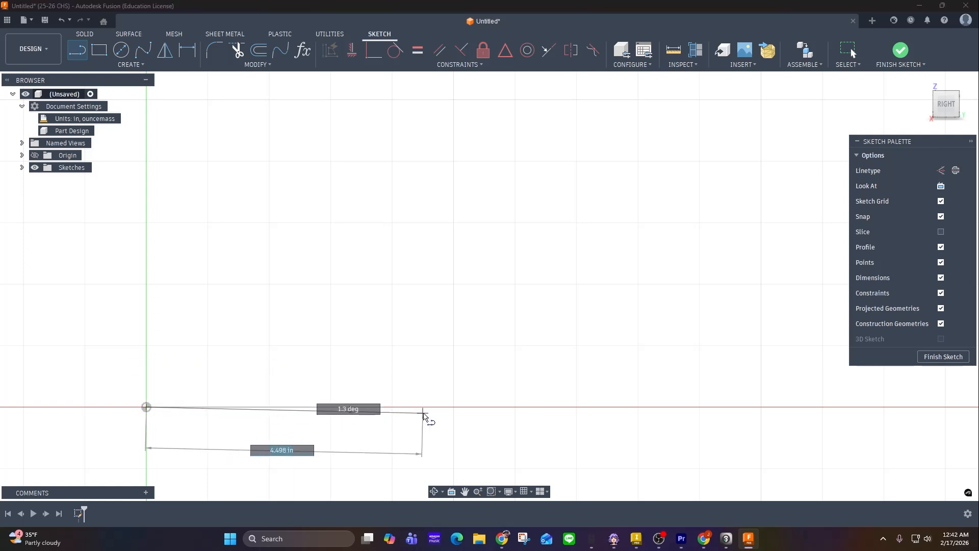
pyautogui.write('4')
pyautogui.press('Tab')
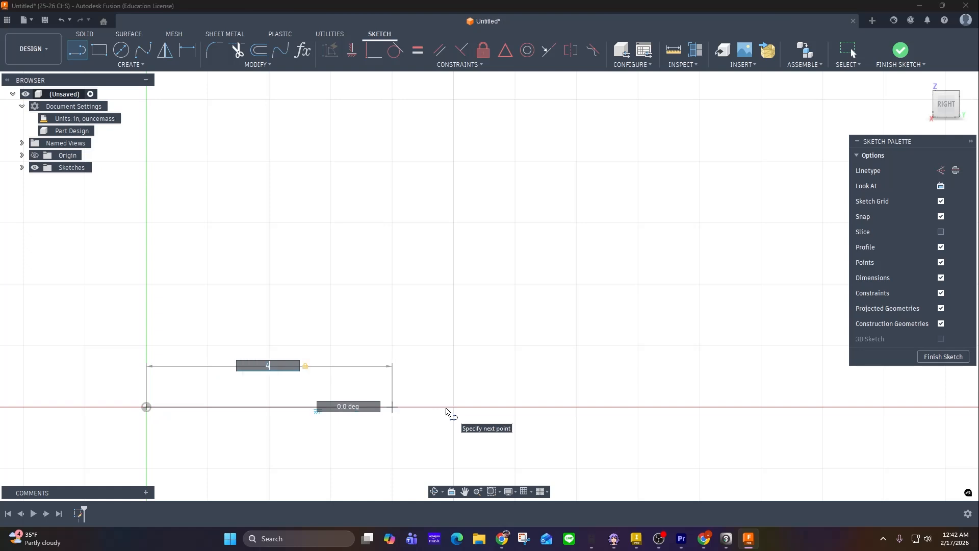
pyautogui.click(393, 407)
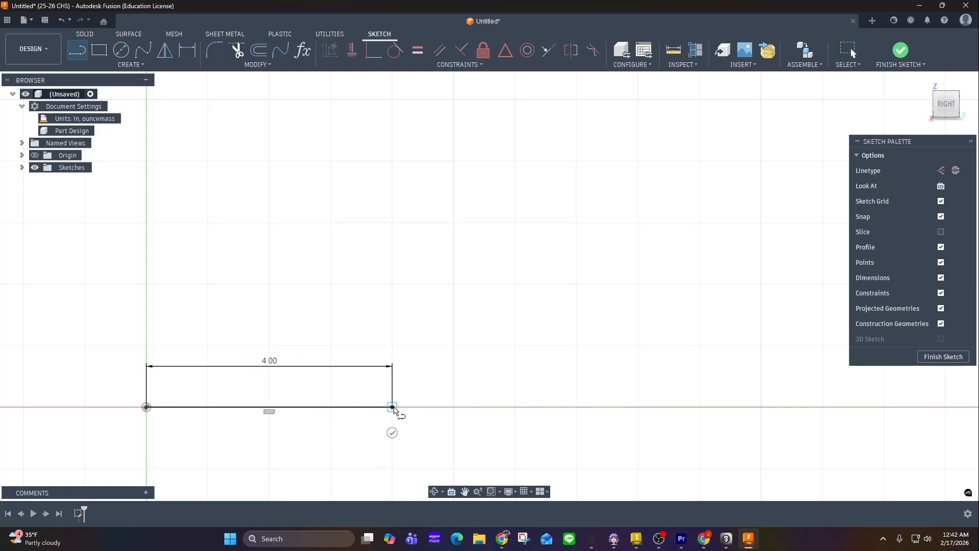
# Add a tangent end arc of about 0.38 in radius to the base line and run a parallel line back above the base
pyautogui.moveTo(393, 407); pyautogui.dragTo(396, 363)
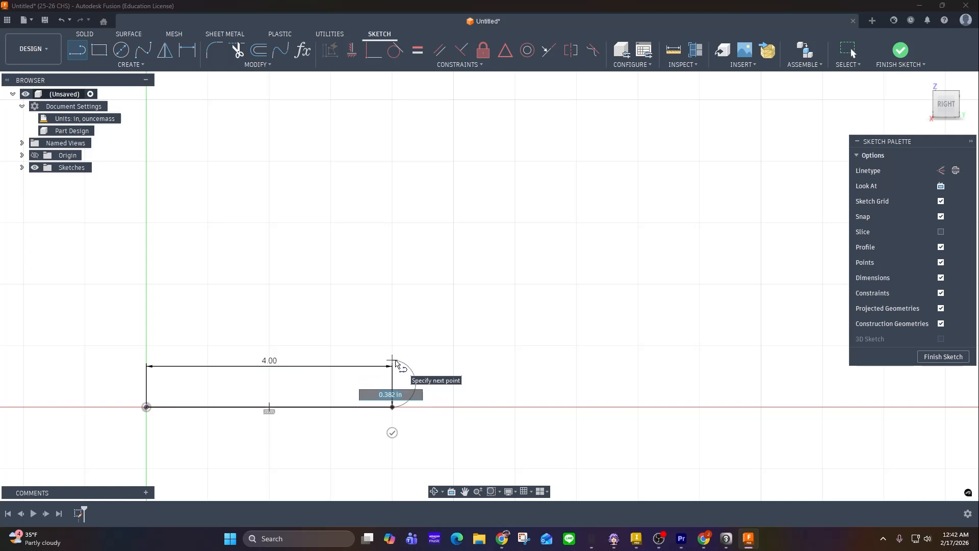
pyautogui.moveTo(396, 363); pyautogui.dragTo(392, 360)
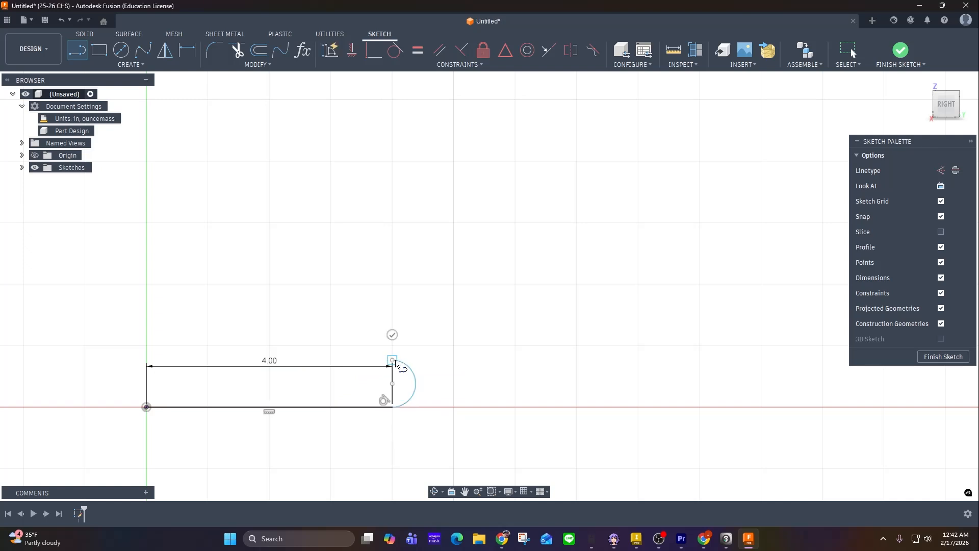
pyautogui.click(192, 360)
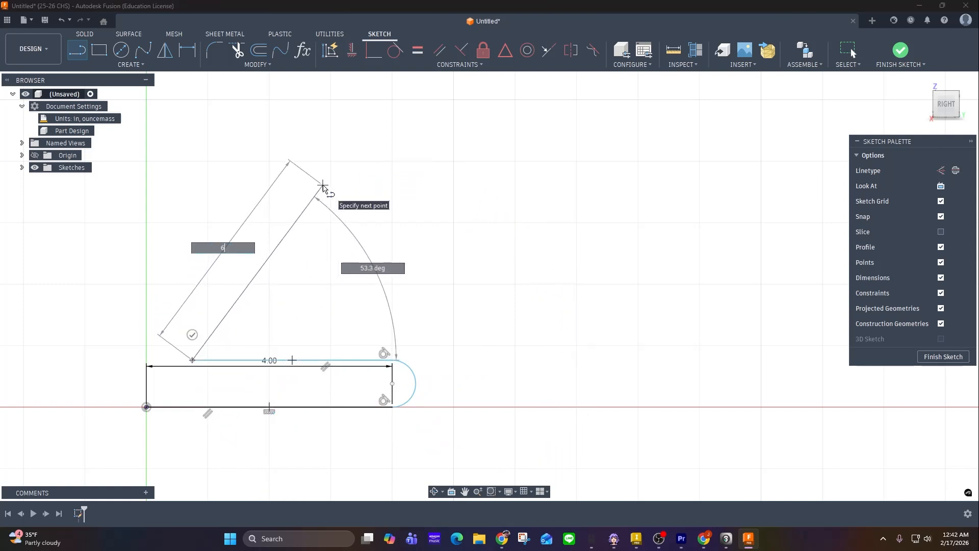
# Continue the profile with an inclined line 6 in long at 55 degrees to the upper base edge
pyautogui.press('Tab')
pyautogui.moveTo(323, 182); pyautogui.dragTo(255, 302, button='middle')
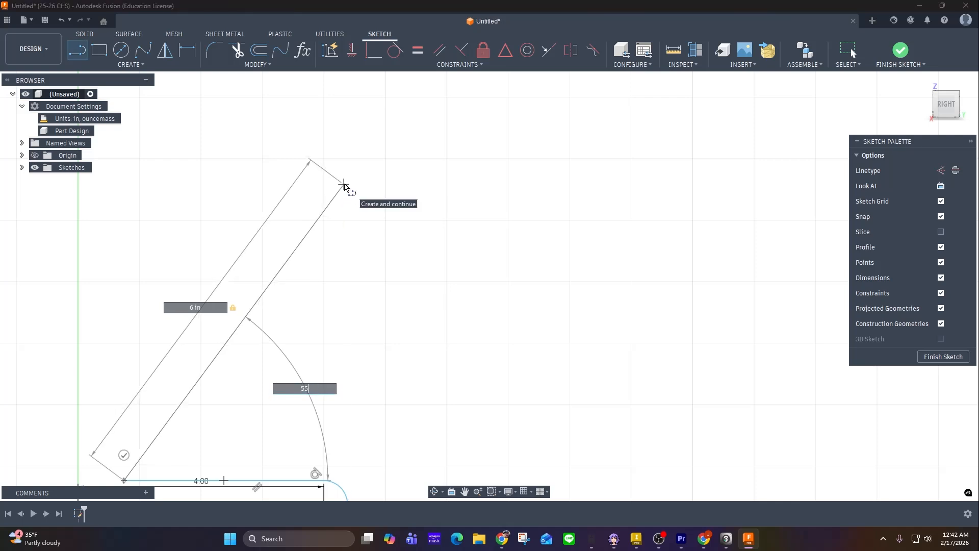
pyautogui.press('Tab')
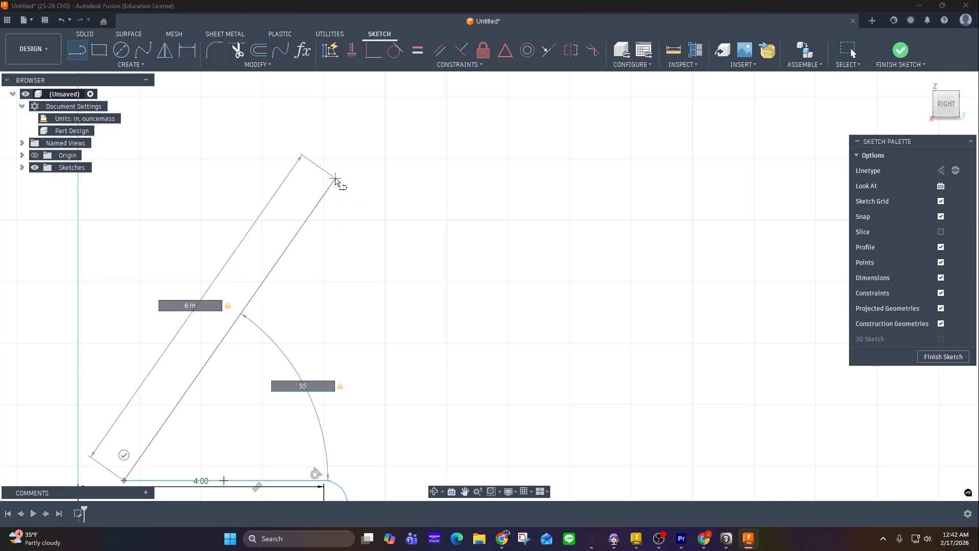
pyautogui.click(339, 181)
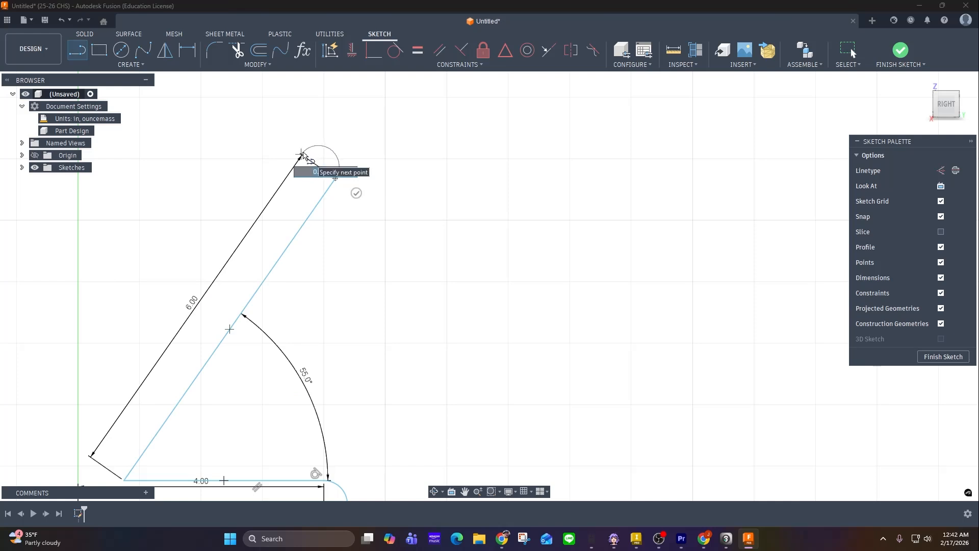
# Round the inclined leg's upper end with an arc, draw its parallel outer edge back down, and close the profile at the origin with a tangent arc
pyautogui.moveTo(303, 152); pyautogui.dragTo(302, 154)
pyautogui.moveTo(281, 193); pyautogui.dragTo(372, 46, button='middle')
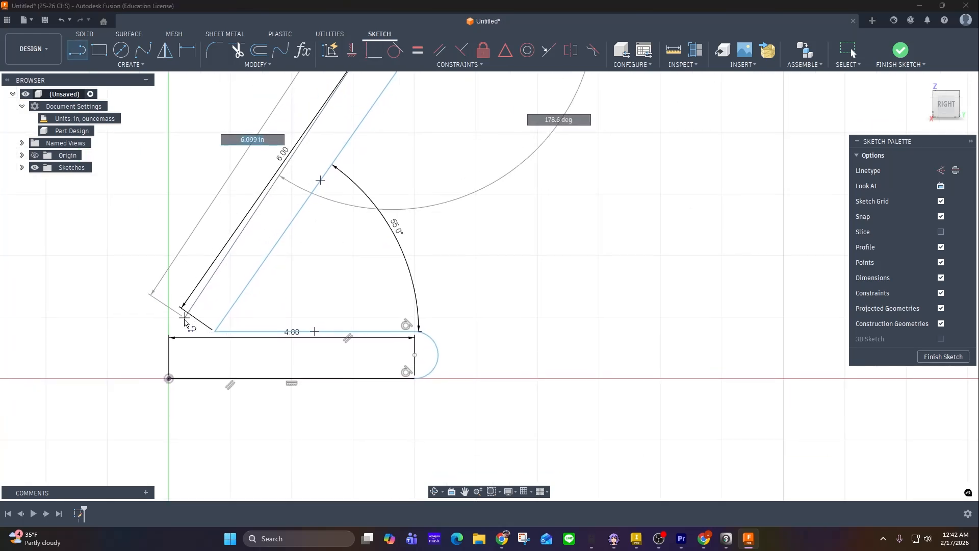
pyautogui.click(220, 333)
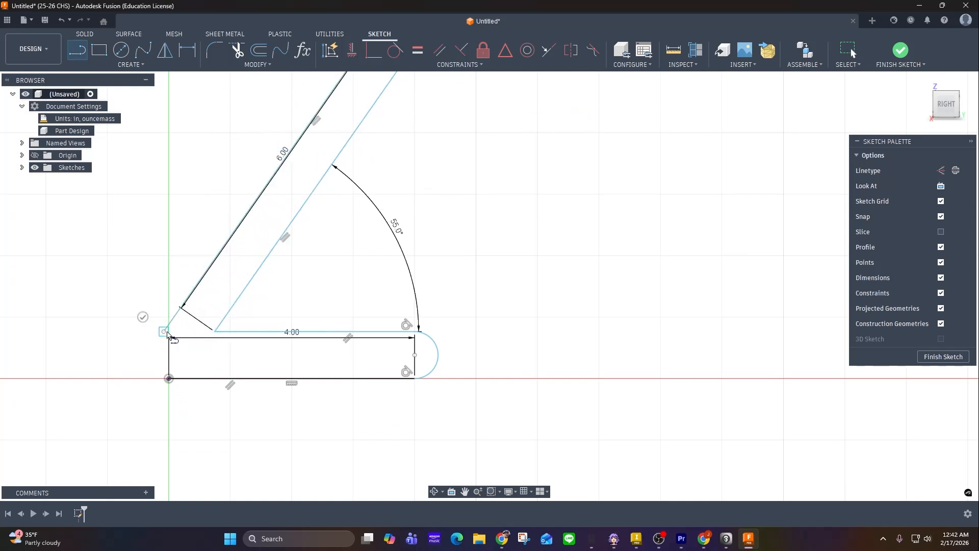
pyautogui.moveTo(166, 334)
pyautogui.mouseDown()
pyautogui.moveTo(140, 378)
pyautogui.moveTo(167, 391)
pyautogui.moveTo(173, 381)
pyautogui.mouseUp()
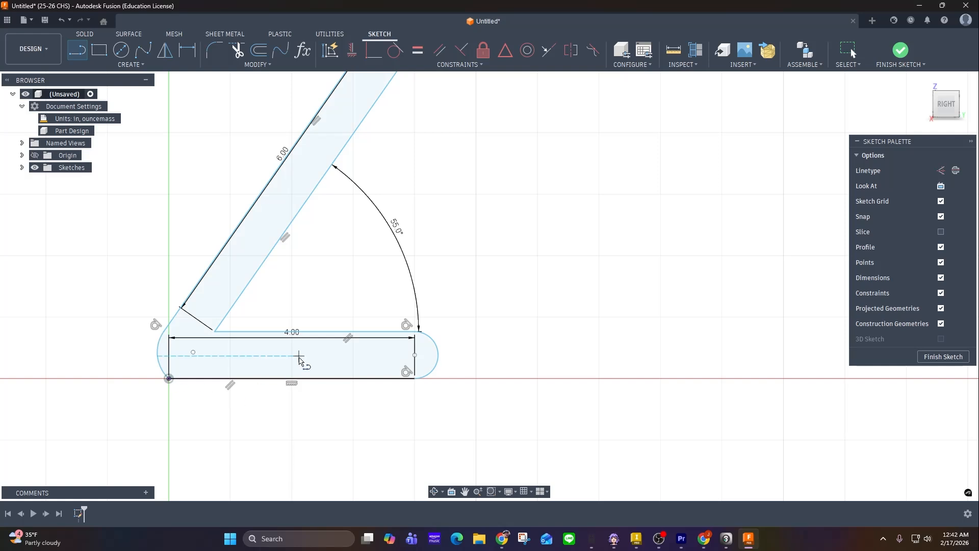
pyautogui.moveTo(350, 258)
pyautogui.mouseDown(button='middle')
pyautogui.moveTo(444, 317)
pyautogui.moveTo(461, 343)
pyautogui.mouseUp(button='middle')
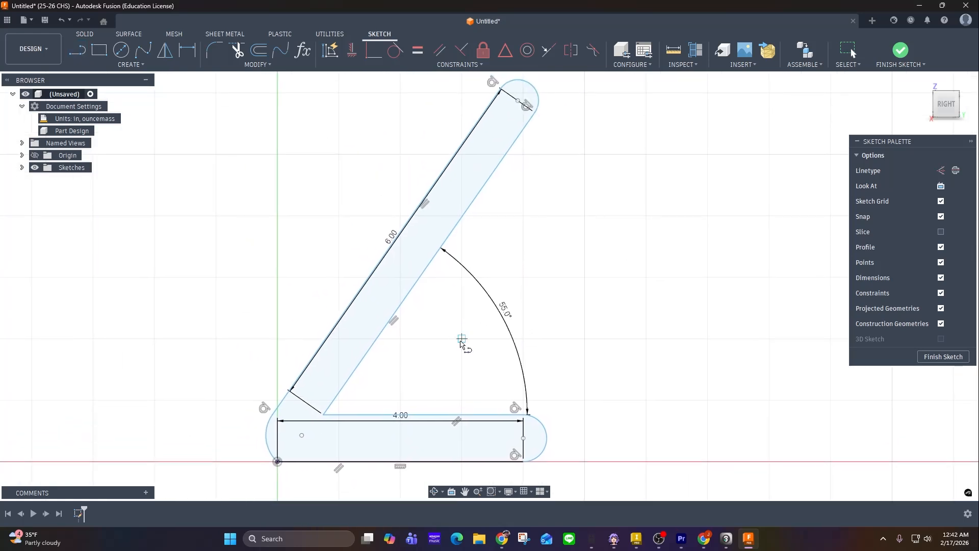
# Sketch a three-sided rectangular tab protruding about 0.58 in from the inclined leg's outer edge near its lower end
pyautogui.click(79, 52)
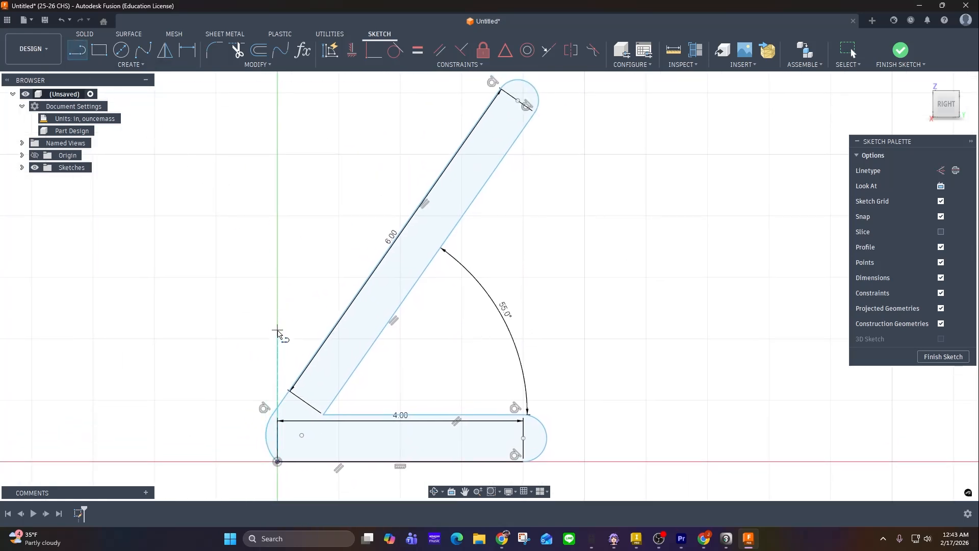
pyautogui.click(281, 401)
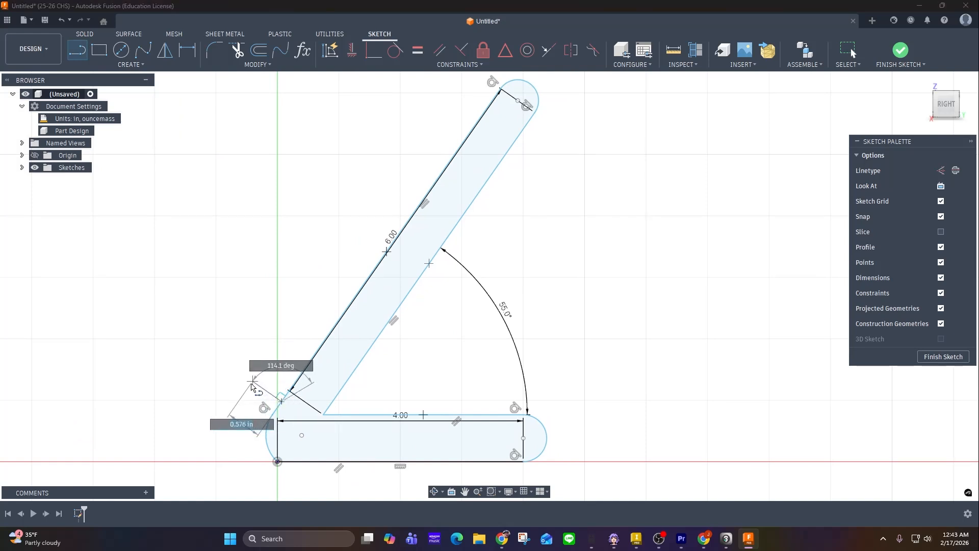
pyautogui.click(252, 381)
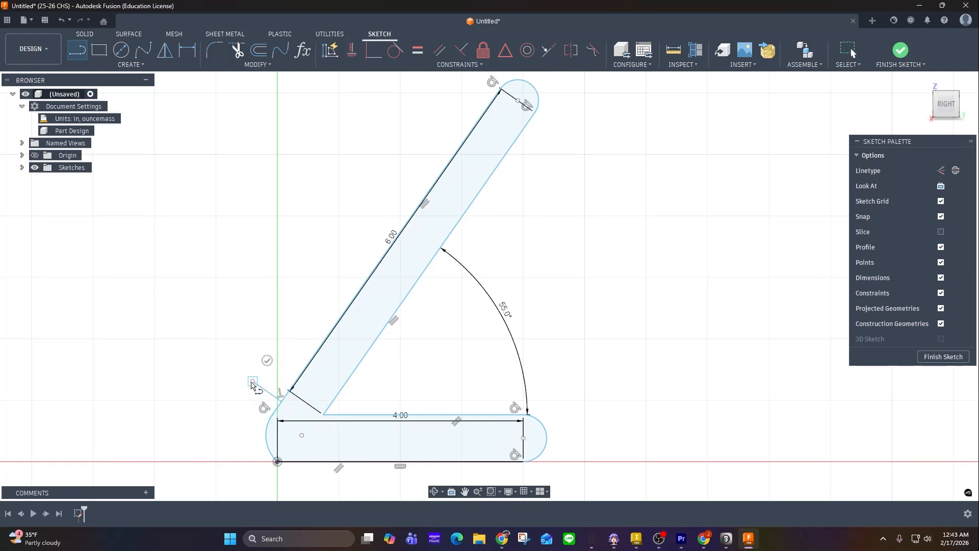
pyautogui.click(272, 353)
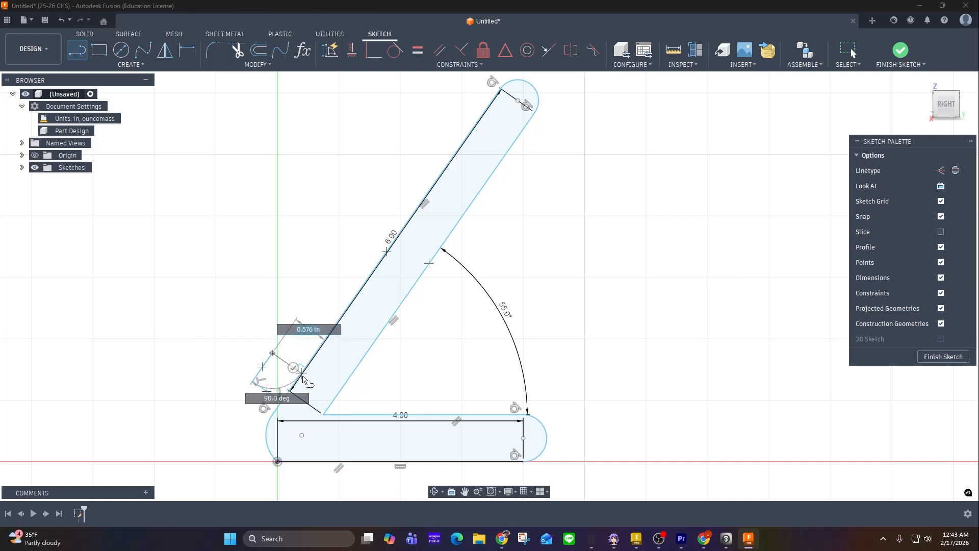
pyautogui.click(302, 378)
# Trim the inclined leg's edge segment between the two sides of the tab so the tab opens into the leg
pyautogui.moveTo(303, 380); pyautogui.dragTo(381, 311, button='middle')
pyautogui.click(235, 49)
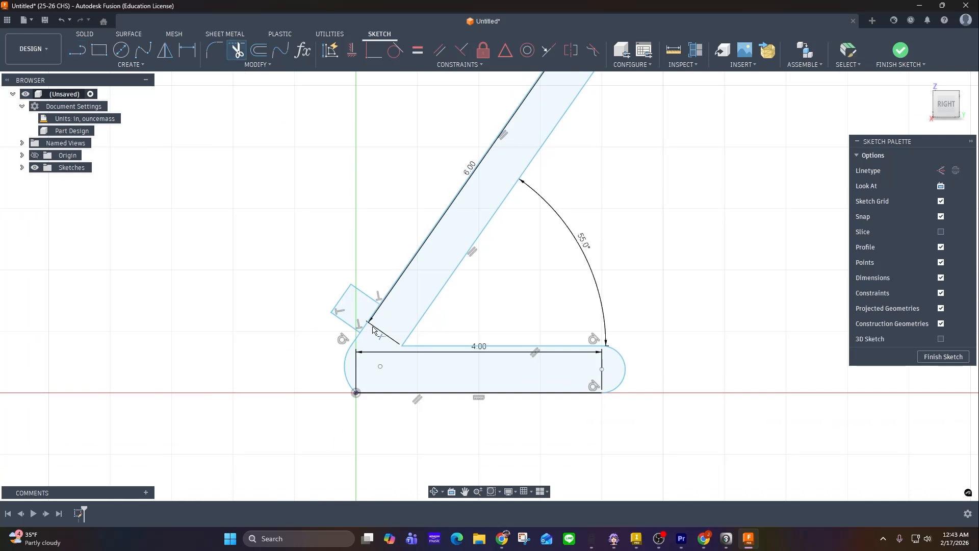
pyautogui.click(373, 320)
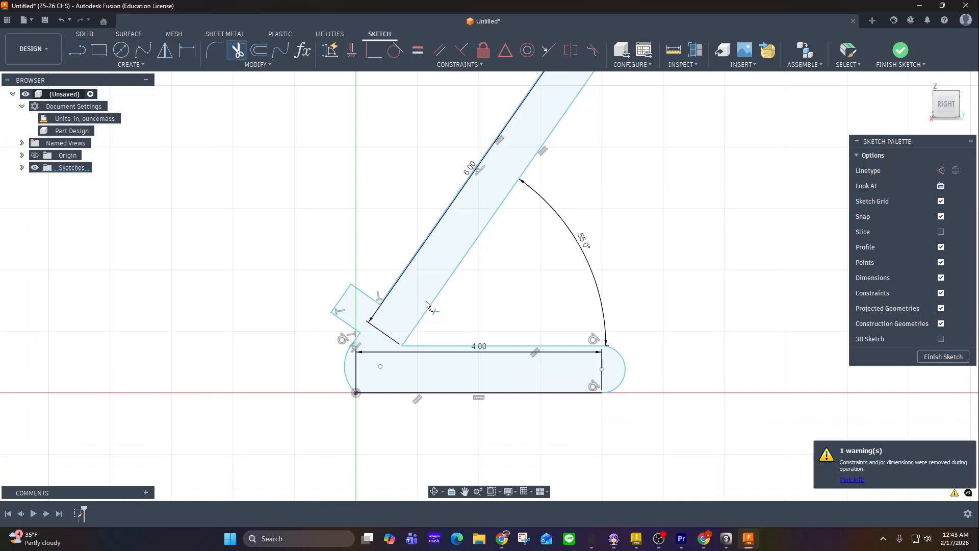
pyautogui.moveTo(432, 307)
pyautogui.mouseDown(button='middle')
pyautogui.moveTo(388, 336)
pyautogui.moveTo(352, 392)
pyautogui.mouseUp(button='middle')
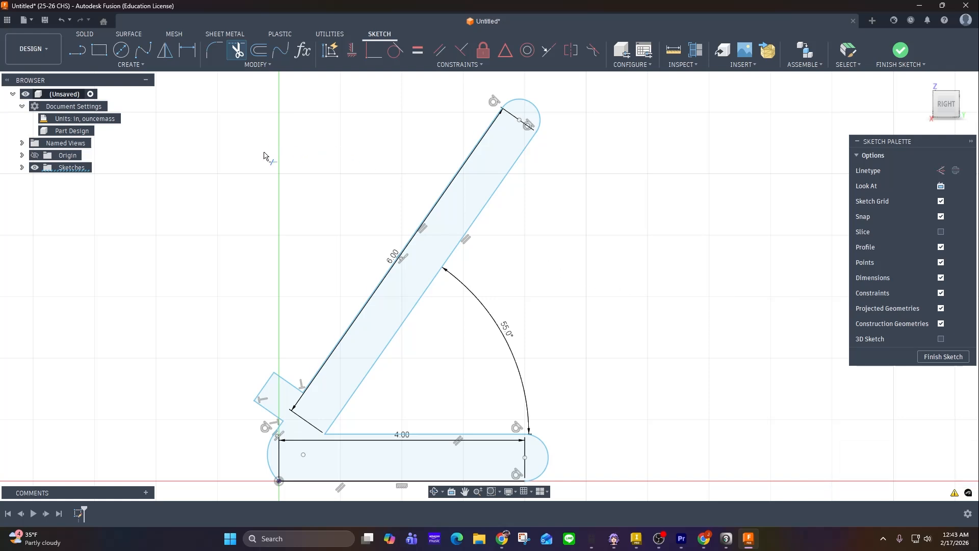
# Fillet the tab's two outer corners and the inner corner between the inclined leg and the base with a 0.10 in radius
pyautogui.moveTo(265, 199); pyautogui.dragTo(278, 160, button='middle')
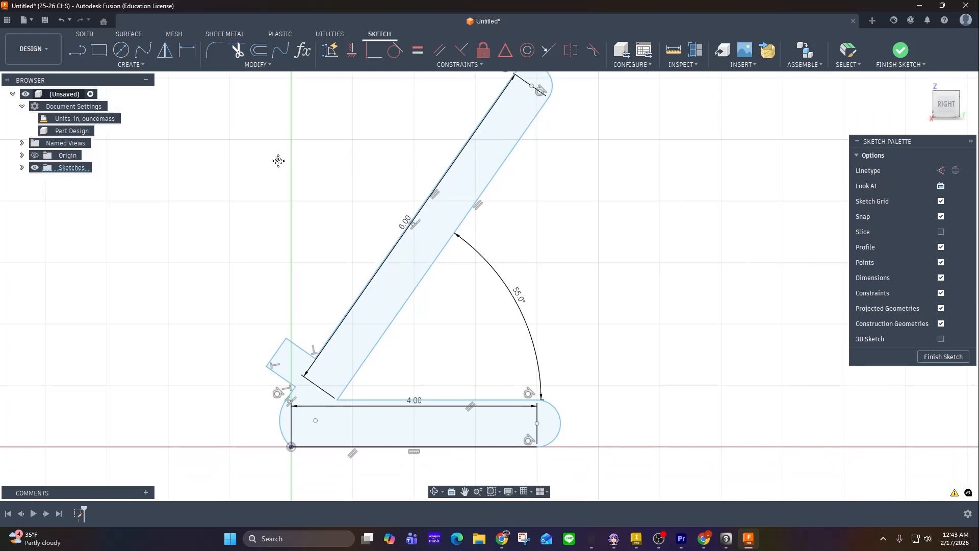
pyautogui.click(215, 50)
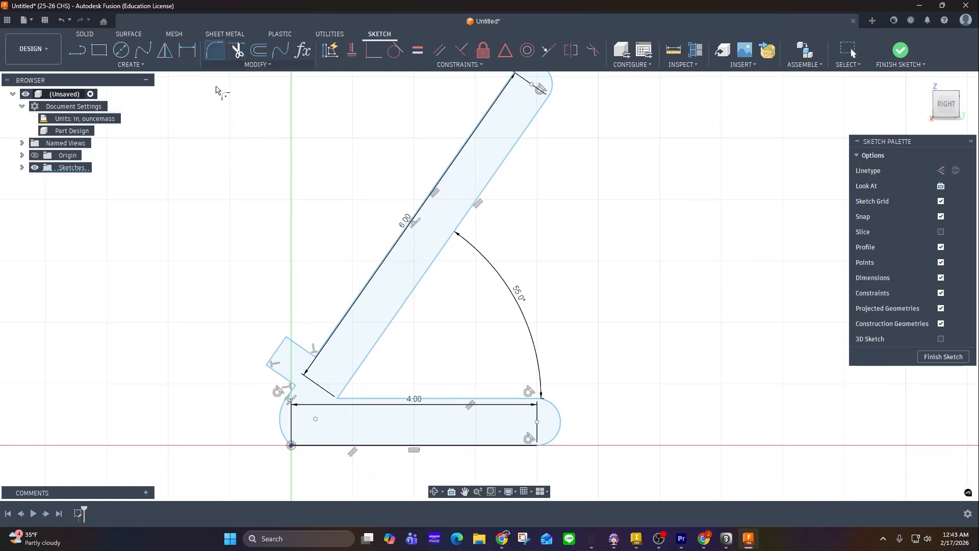
pyautogui.click(286, 338)
pyautogui.click(267, 366)
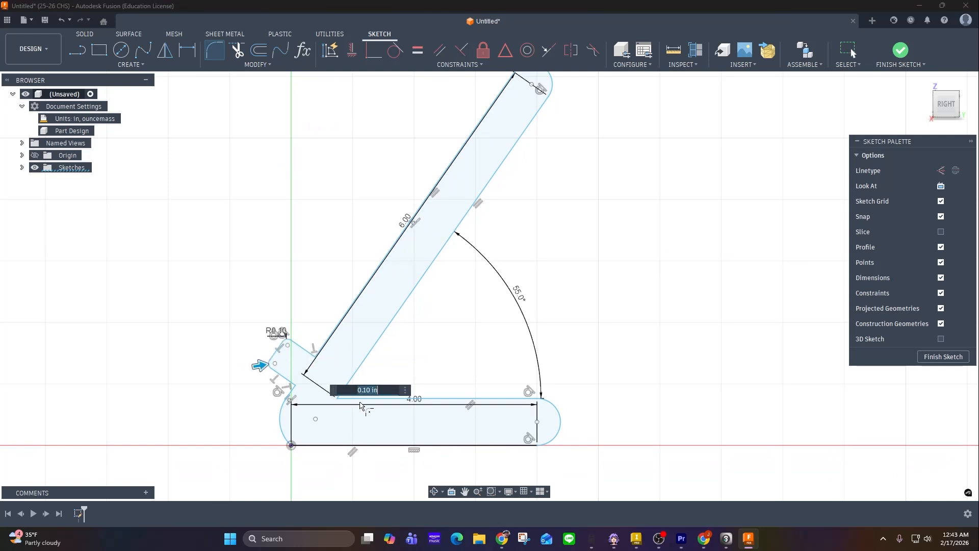
pyautogui.moveTo(343, 395); pyautogui.dragTo(372, 292, button='middle')
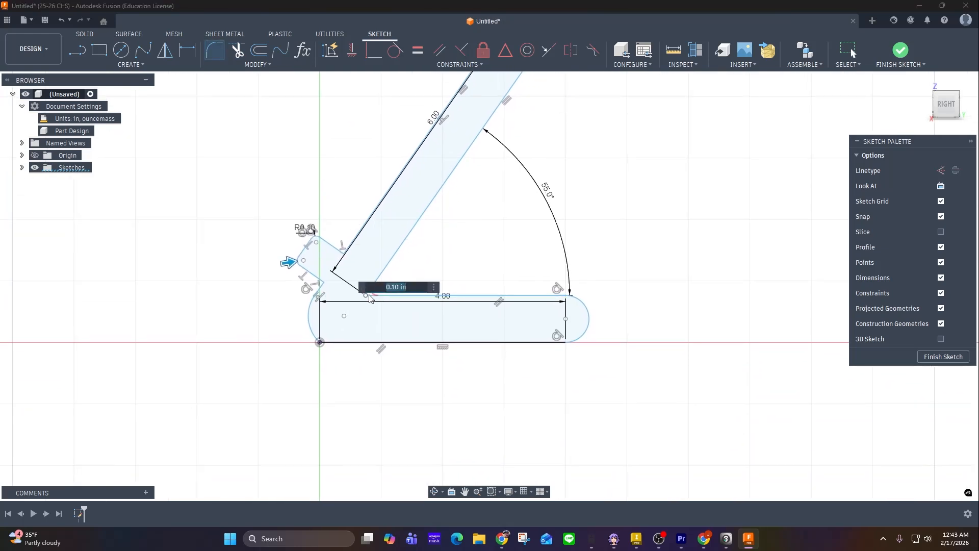
pyautogui.click(368, 294)
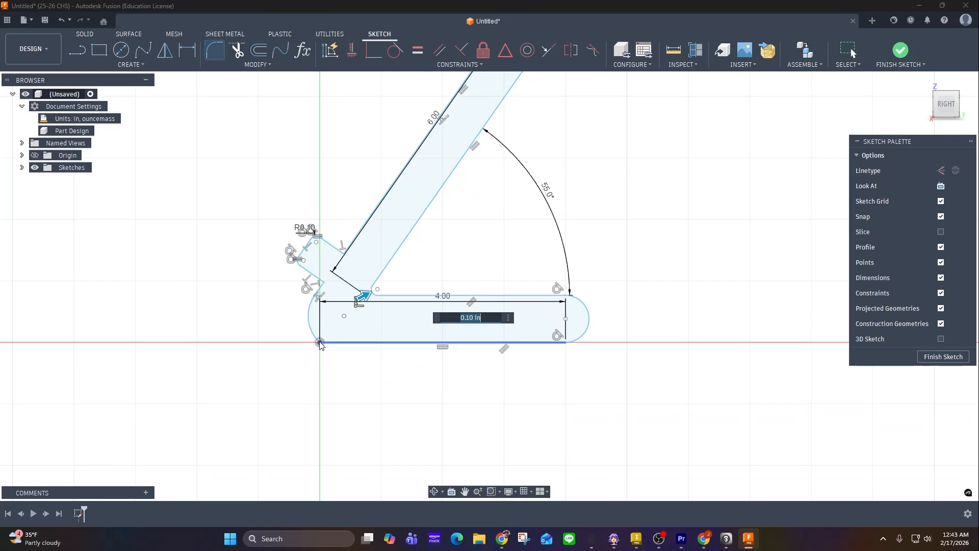
# Apply a tangent constraint between the base line and the rounded heel arc at the origin
pyautogui.click(394, 50)
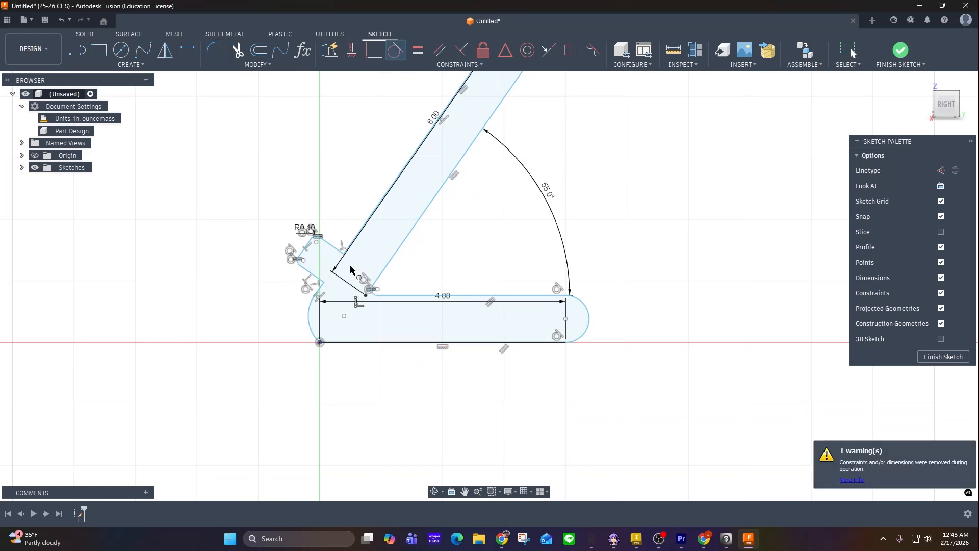
pyautogui.click(331, 342)
pyautogui.click(311, 337)
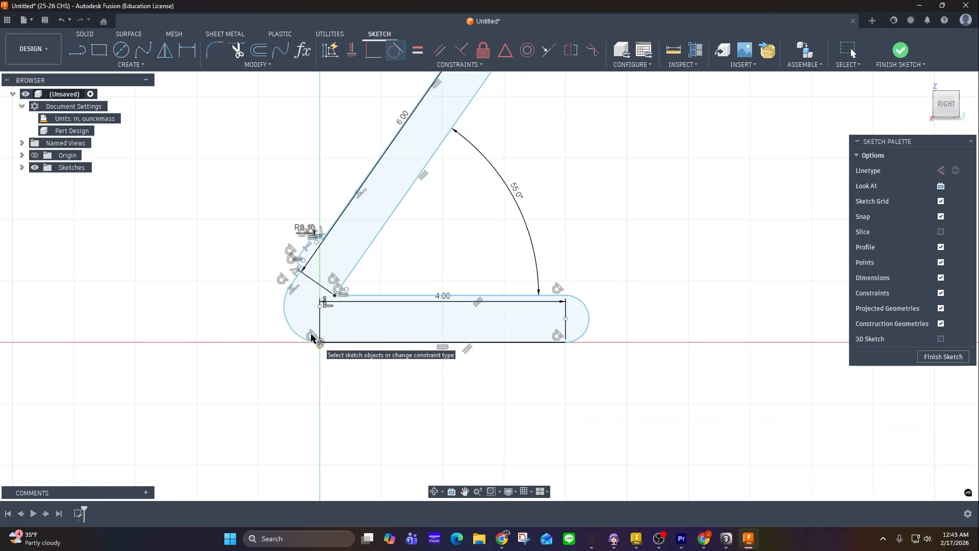
# Dimension the straight outer edge of the small tab to 0.5 in
pyautogui.moveTo(272, 306); pyautogui.dragTo(286, 331, button='middle')
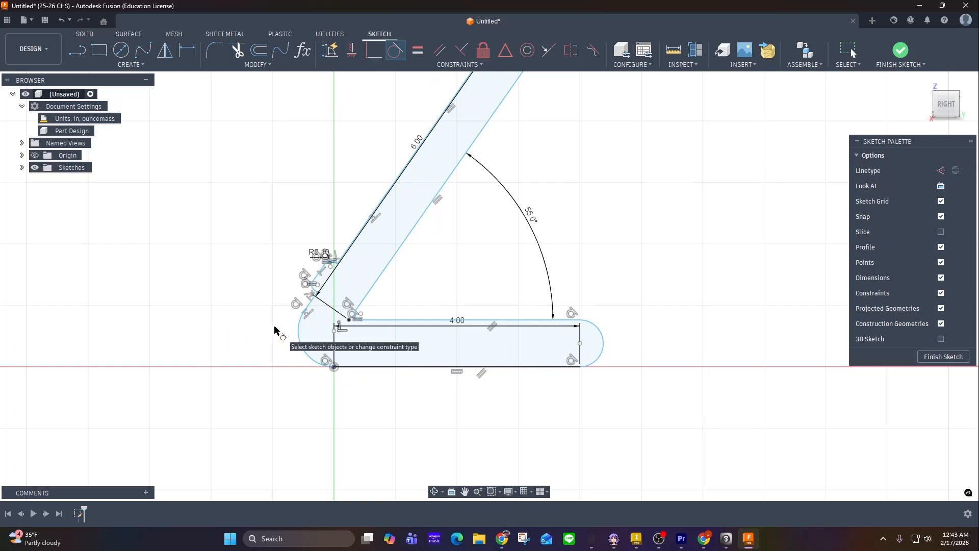
pyautogui.moveTo(267, 301); pyautogui.dragTo(215, 398, button='middle')
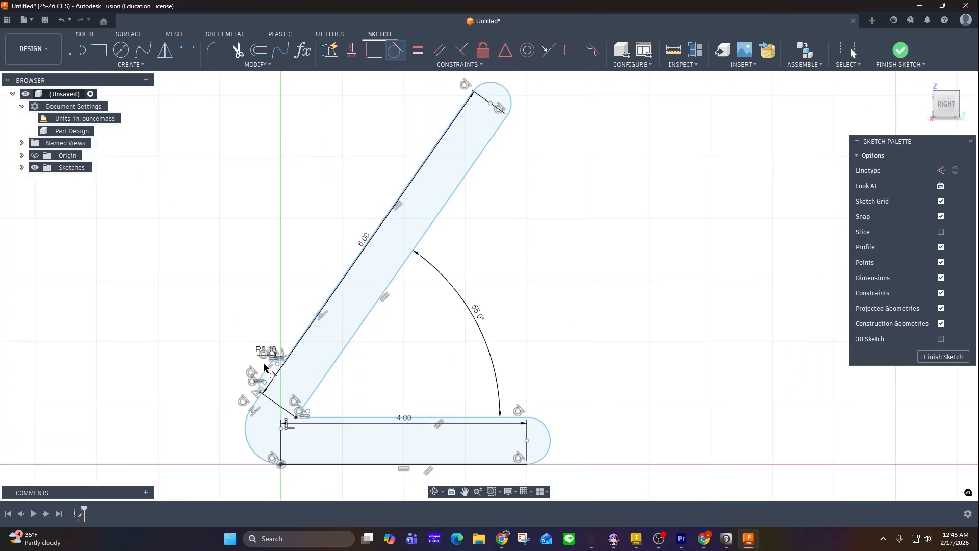
pyautogui.scroll(2, 297, 312)
pyautogui.scroll(-4, 298, 316)
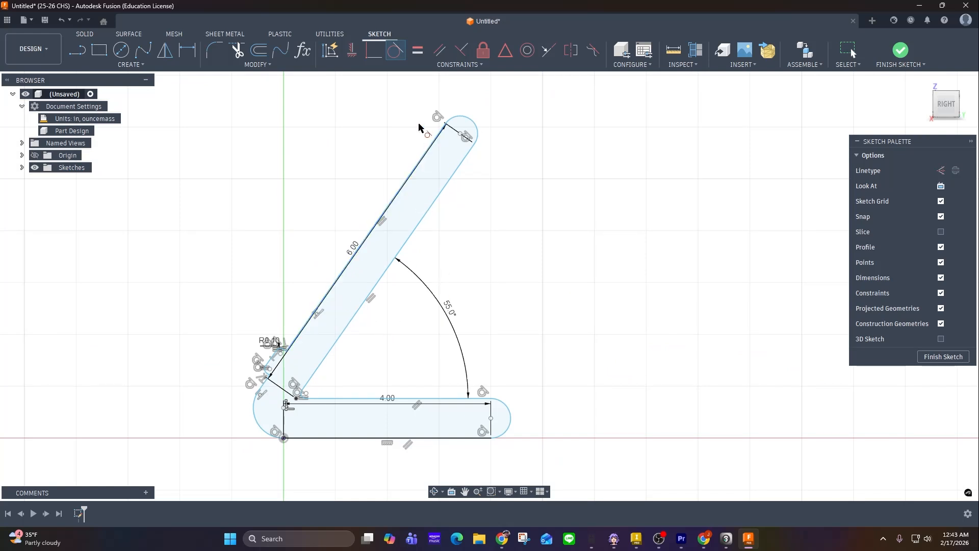
pyautogui.click(187, 50)
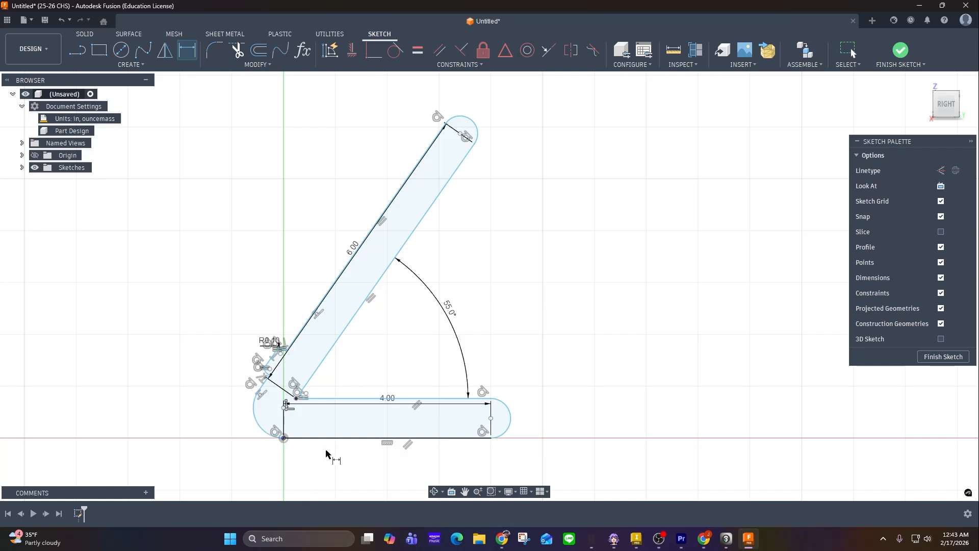
pyautogui.click(274, 365)
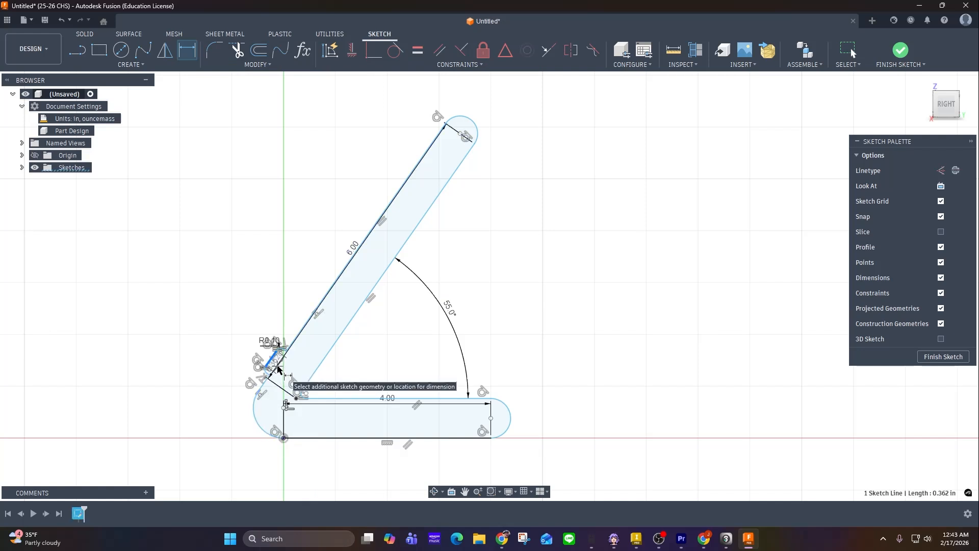
pyautogui.click(233, 360)
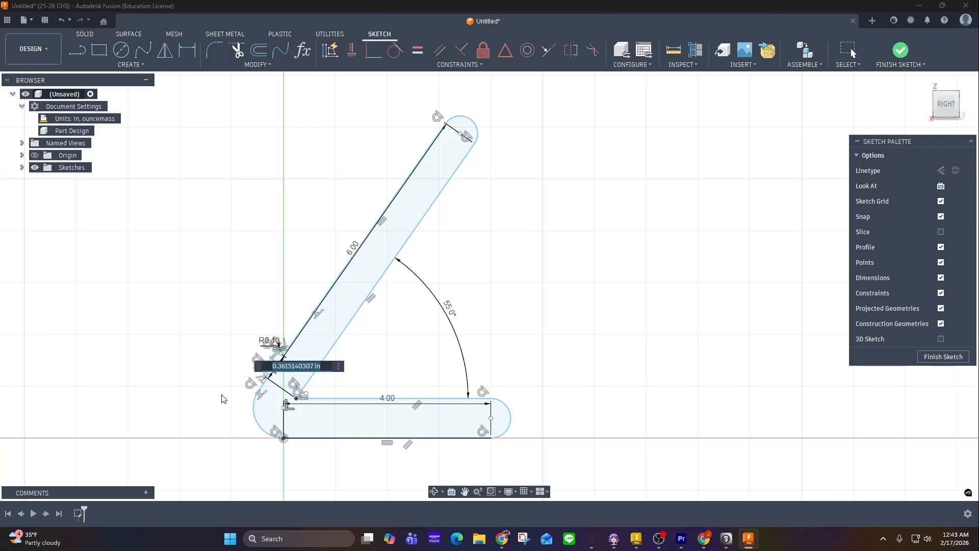
pyautogui.write('0.5')
pyautogui.press('Return')
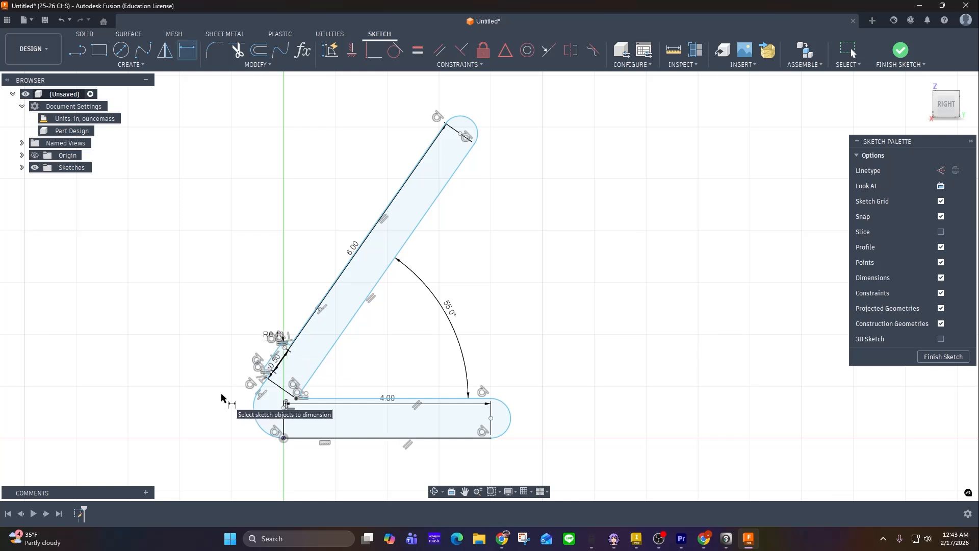
pyautogui.scroll(5, 251, 399)
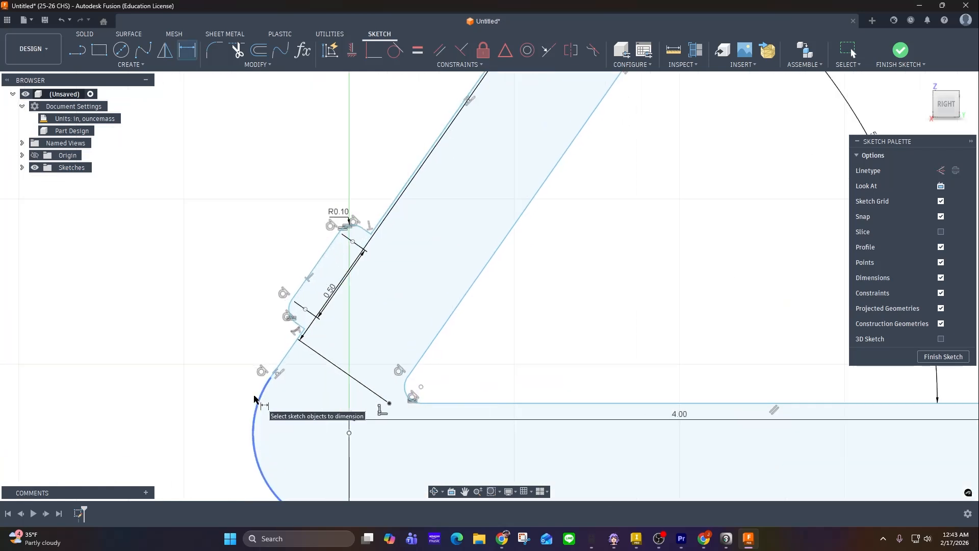
# Undo the length dimension on the tab's outer edge
pyautogui.press('Escape')
pyautogui.hotkey('ctrl', 'z')
pyautogui.hotkey('ctrl', 'z')
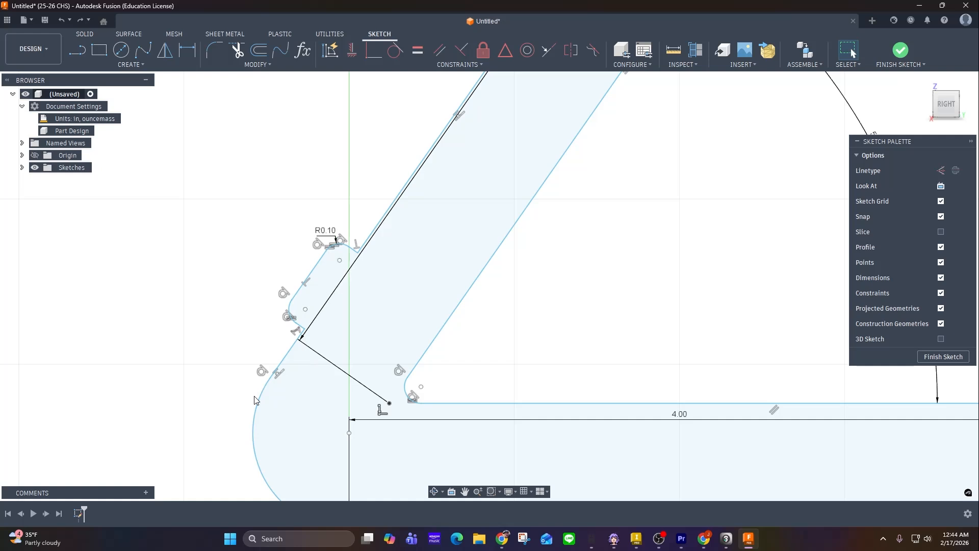
pyautogui.hotkey('ctrl', 'z')
# Dimension the distance between the tab's outer edge and the inclined leg's parallel edge to 0.5 in
pyautogui.click(191, 54)
pyautogui.click(310, 278)
pyautogui.click(382, 214)
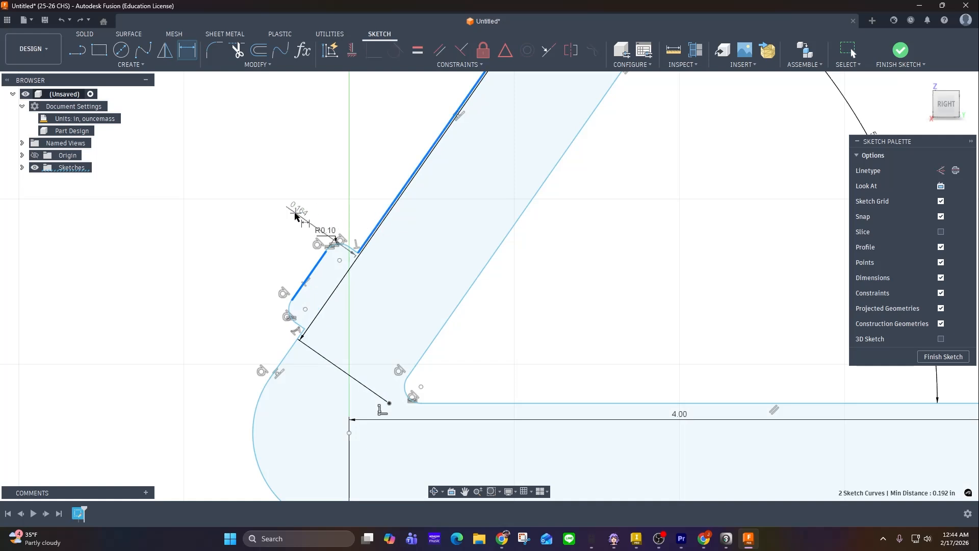
pyautogui.click(189, 387)
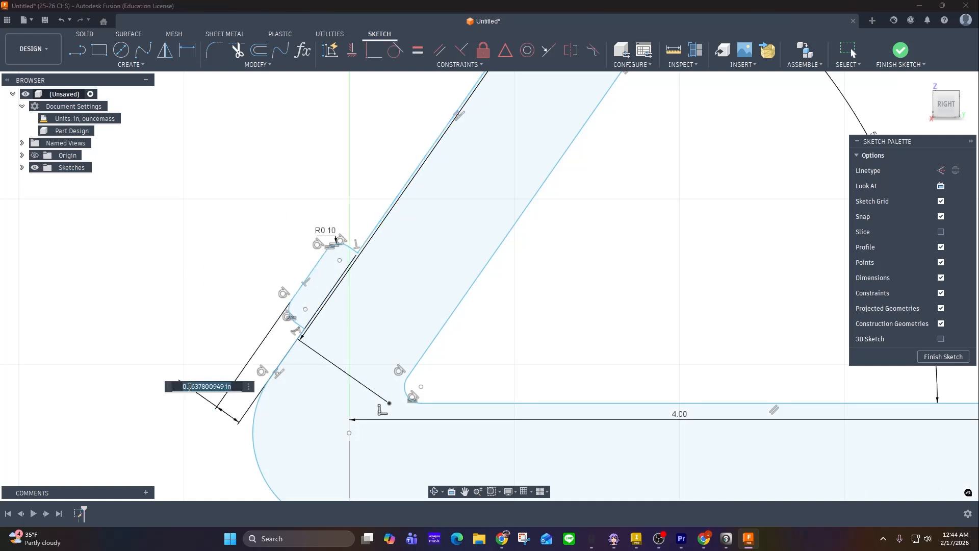
pyautogui.write('.5')
pyautogui.press('Return')
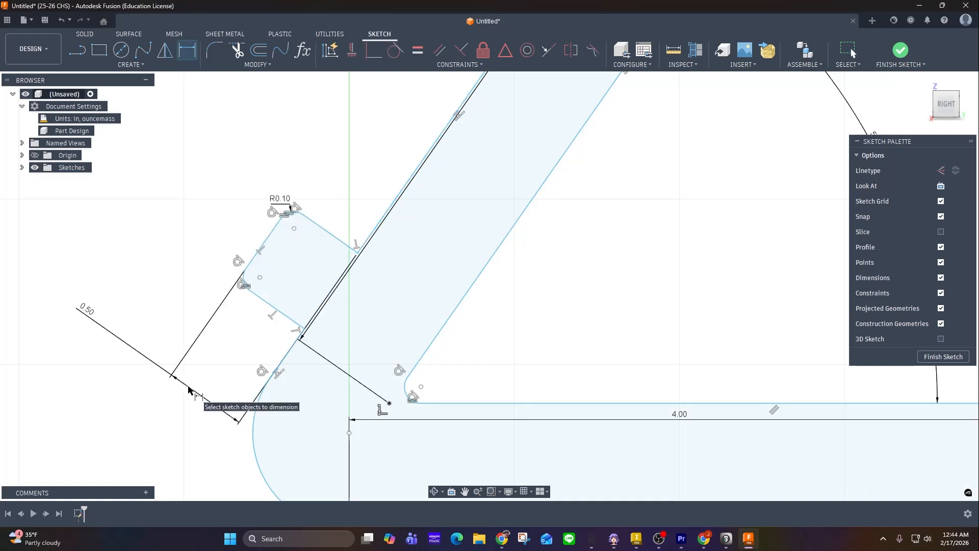
# Dimension the inclined leg's thickness between its two long parallel edges to 0.25 in
pyautogui.scroll(-1, 382, 342)
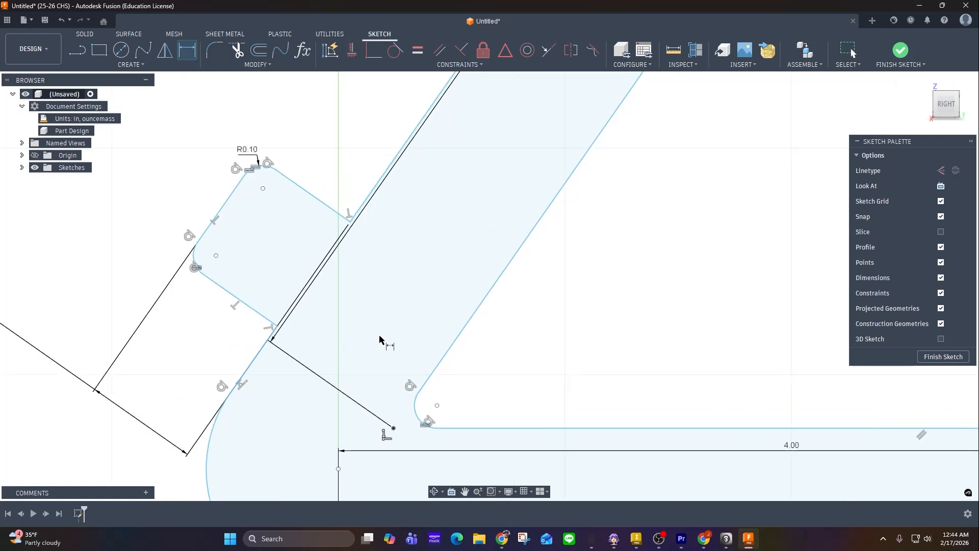
pyautogui.scroll(-2, 543, 332)
pyautogui.scroll(-4, 543, 331)
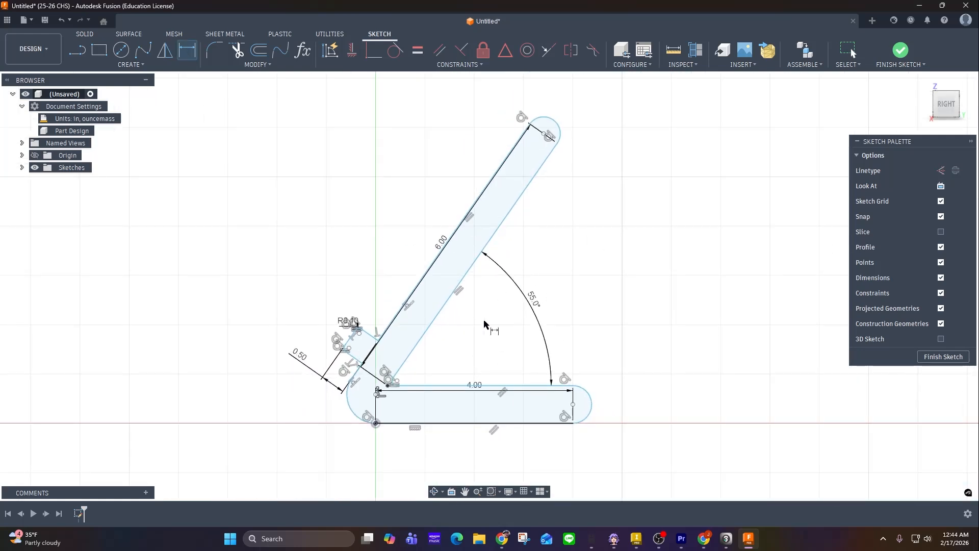
pyautogui.click(416, 291)
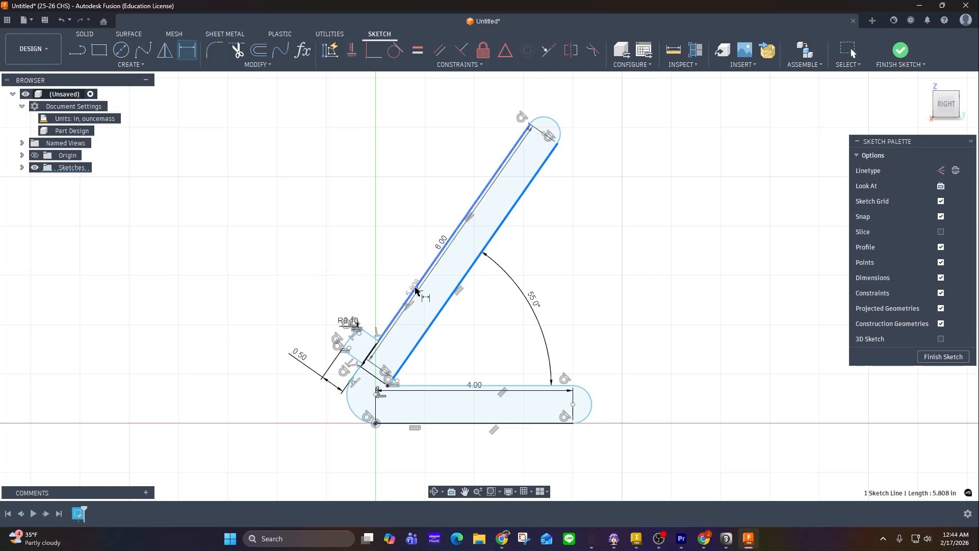
pyautogui.click(414, 288)
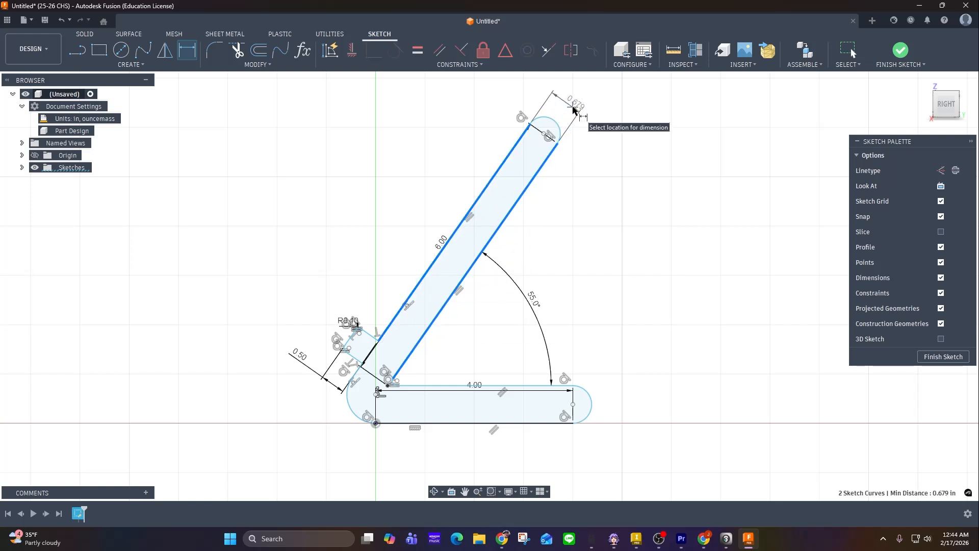
pyautogui.moveTo(573, 105); pyautogui.dragTo(536, 154, button='middle')
pyautogui.click(536, 141)
pyautogui.write('0')
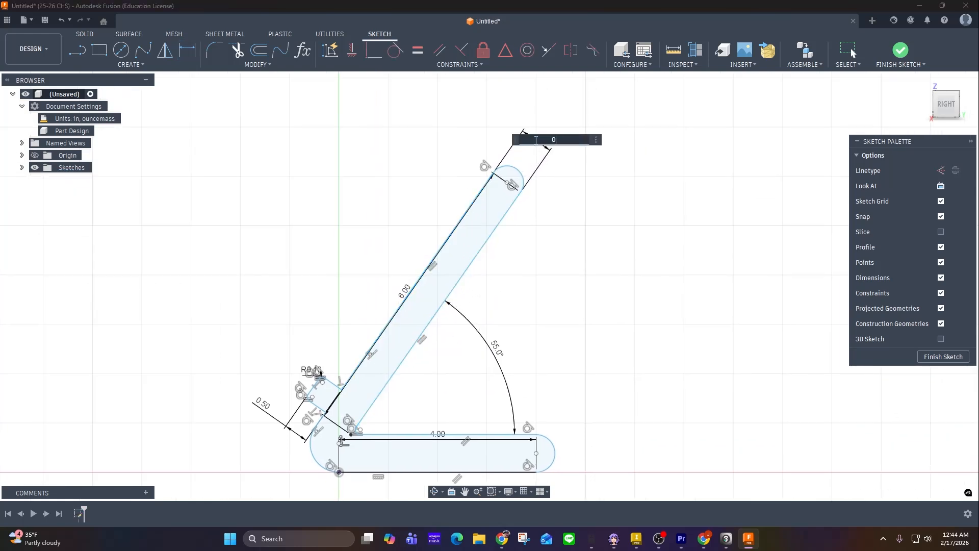
pyautogui.write('.2')
pyautogui.press('Return')
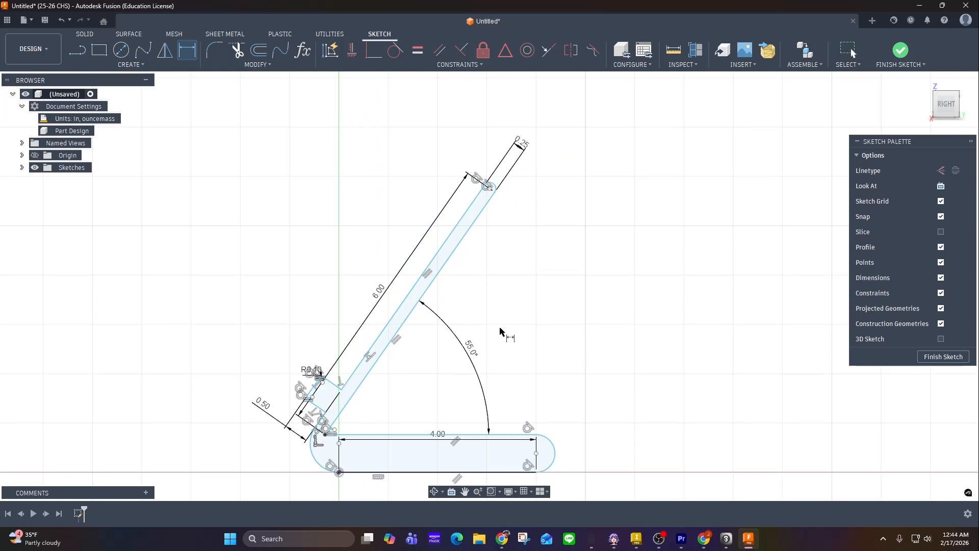
# Dimension the base's thickness between its upper and lower edges to 0.25 in
pyautogui.moveTo(517, 329); pyautogui.dragTo(518, 142, button='middle')
pyautogui.scroll(-1, 519, 143)
pyautogui.click(416, 240)
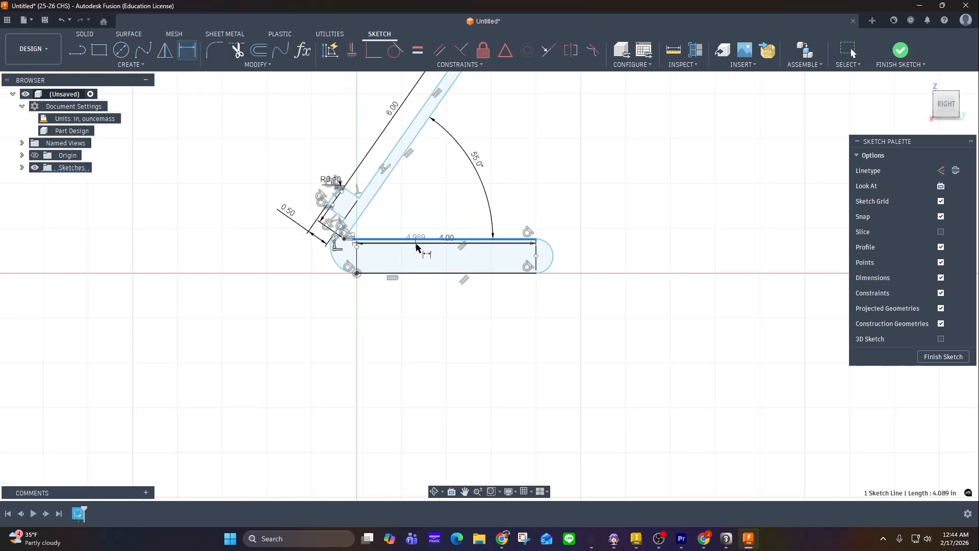
pyautogui.click(418, 274)
pyautogui.click(589, 257)
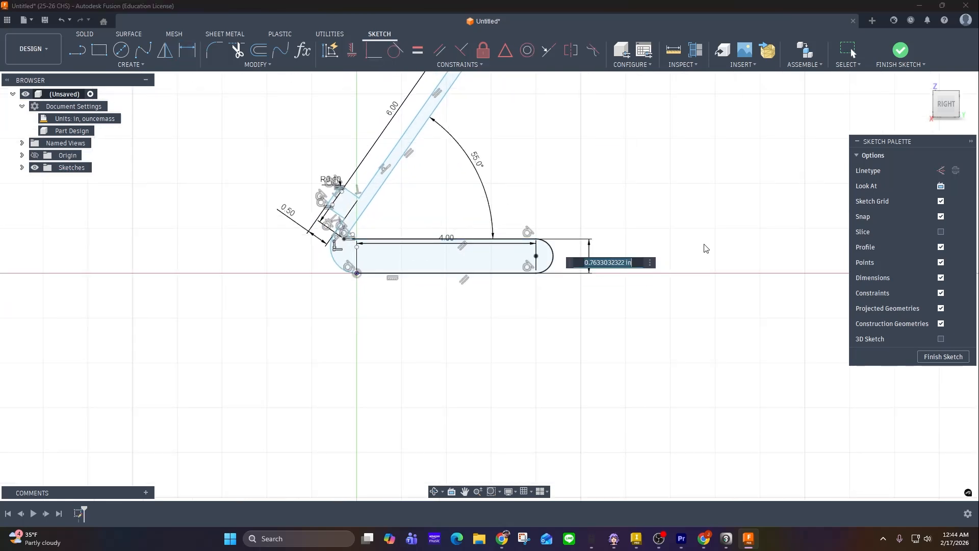
pyautogui.write('0.25')
pyautogui.press('Return')
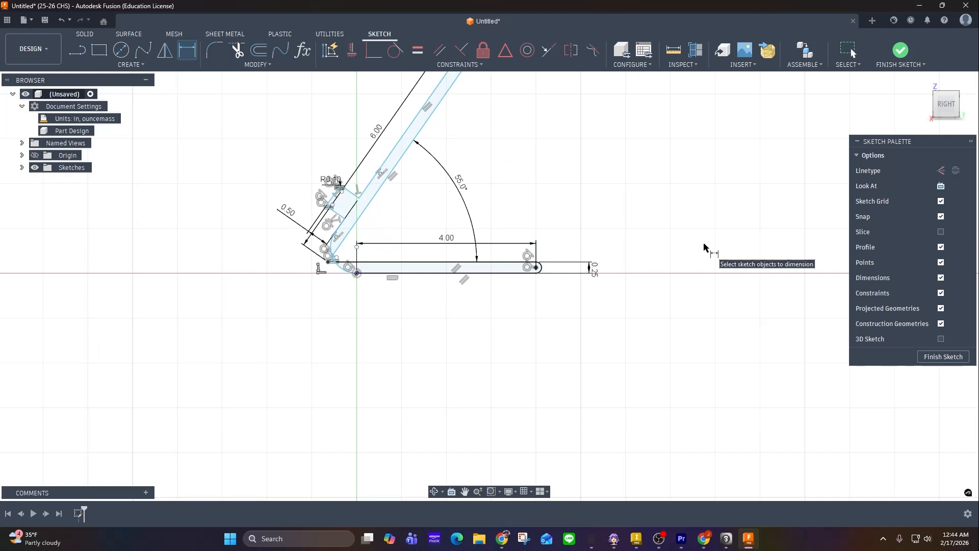
# Undo the base's thickness dimension and the leg's 0.25 in thickness value
pyautogui.scroll(2, 621, 264)
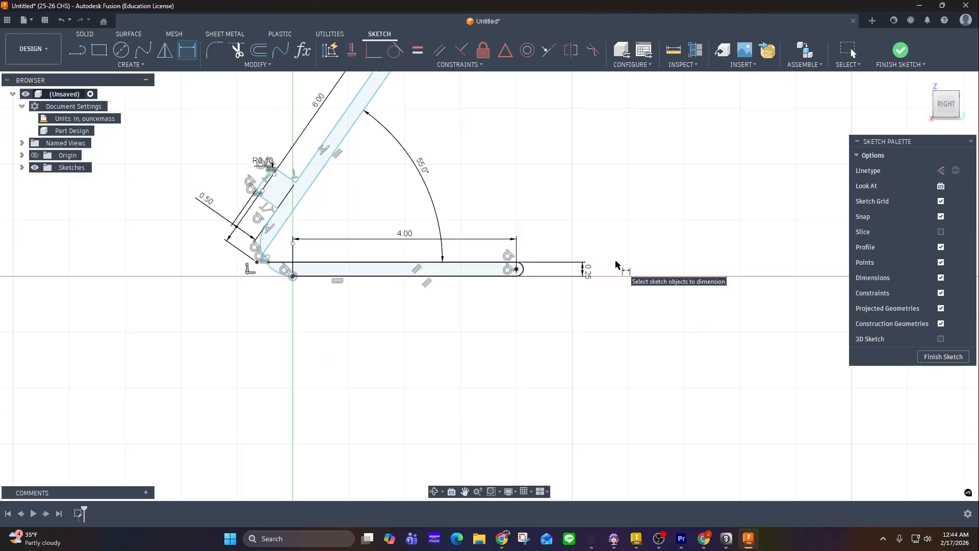
pyautogui.press('Escape')
pyautogui.hotkey('ctrl', 'z')
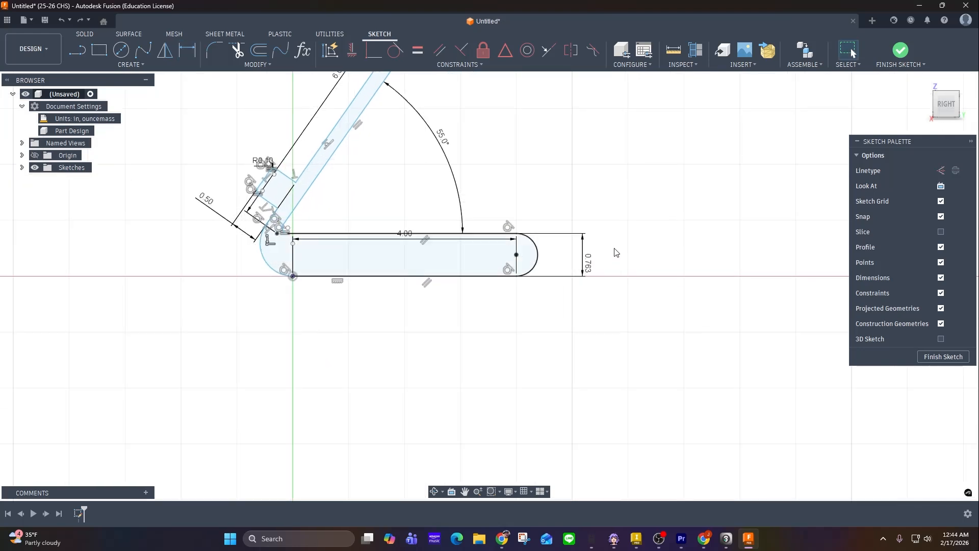
pyautogui.hotkey('ctrl', 'z')
pyautogui.hotkey('ctrl', 'z')
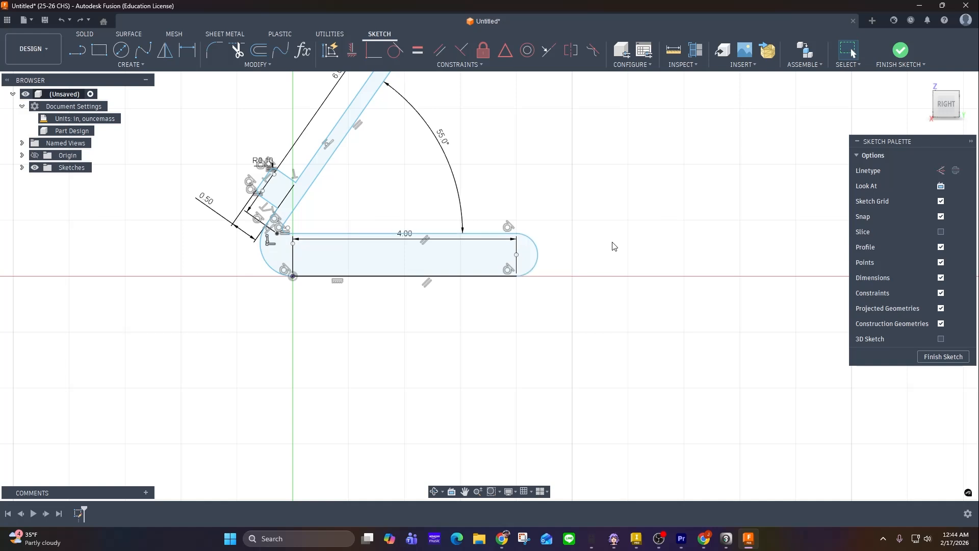
pyautogui.moveTo(590, 163)
pyautogui.mouseDown(button='middle')
pyautogui.moveTo(590, 306)
pyautogui.moveTo(609, 365)
pyautogui.mouseUp(button='middle')
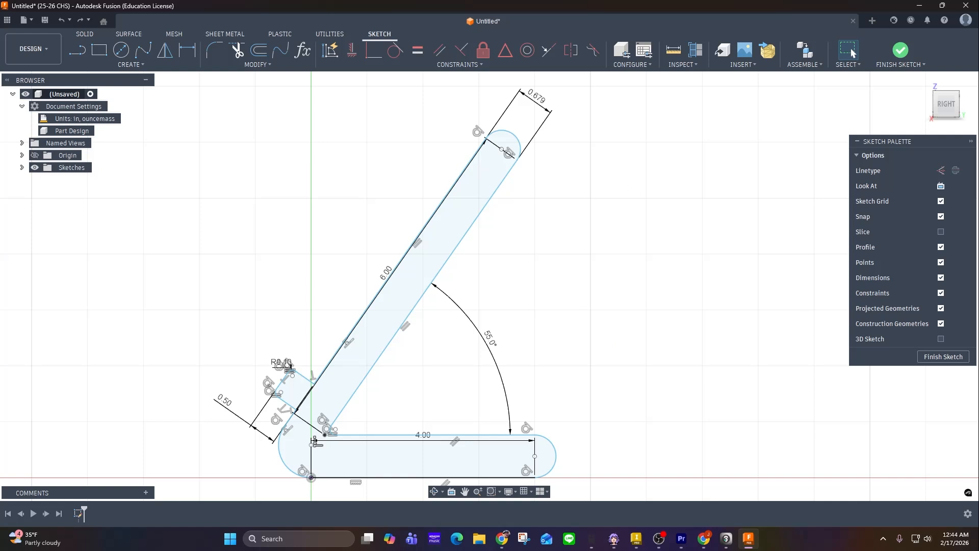
# Finish the sketch and extrude the stand profile 2 in to one side as a new body
pyautogui.click(943, 356)
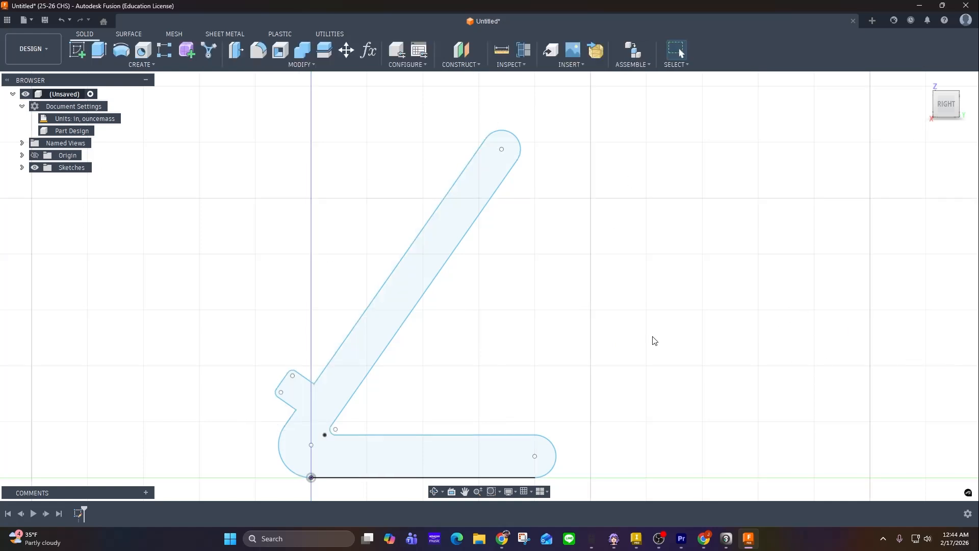
pyautogui.moveTo(627, 341)
pyautogui.keyDown('shift'); pyautogui.mouseDown(button='middle')
pyautogui.moveTo(677, 348)
pyautogui.moveTo(663, 352)
pyautogui.mouseUp(button='middle'); pyautogui.keyUp('shift')
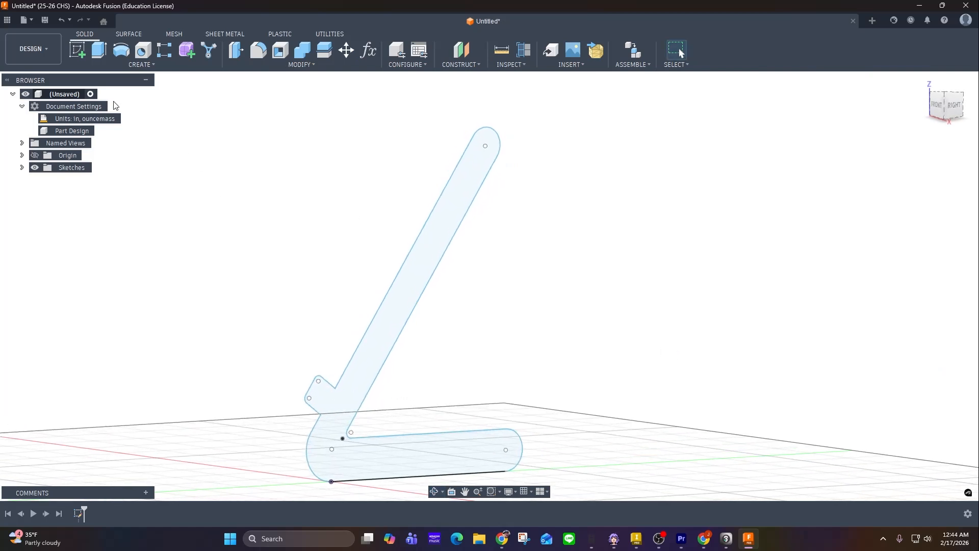
pyautogui.click(99, 49)
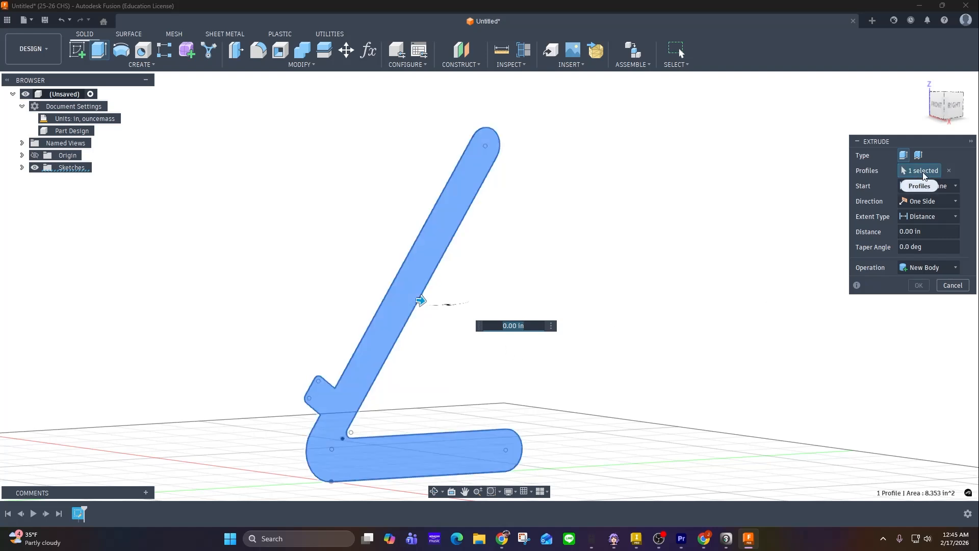
pyautogui.click(916, 232)
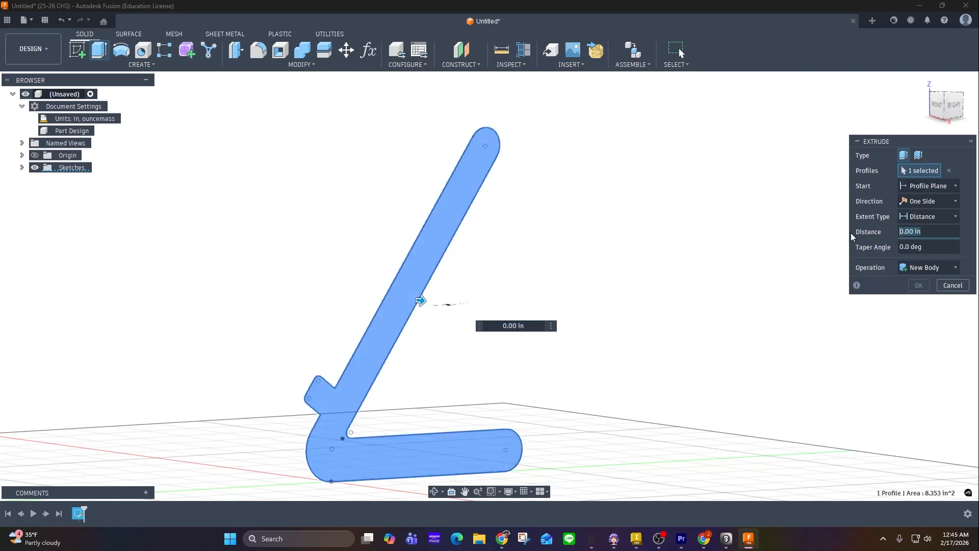
pyautogui.write('4')
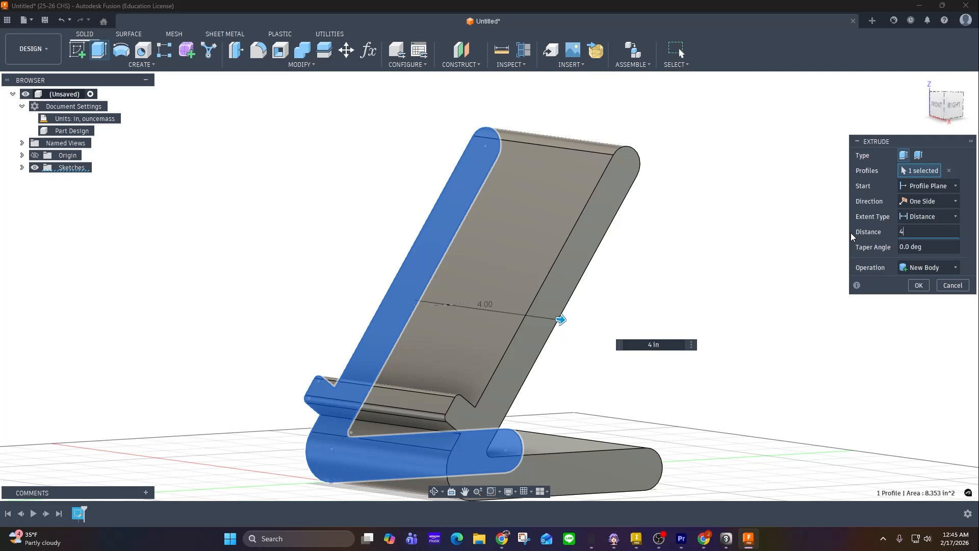
pyautogui.moveTo(926, 232); pyautogui.dragTo(870, 235)
pyautogui.write('2')
pyautogui.press('Tab')
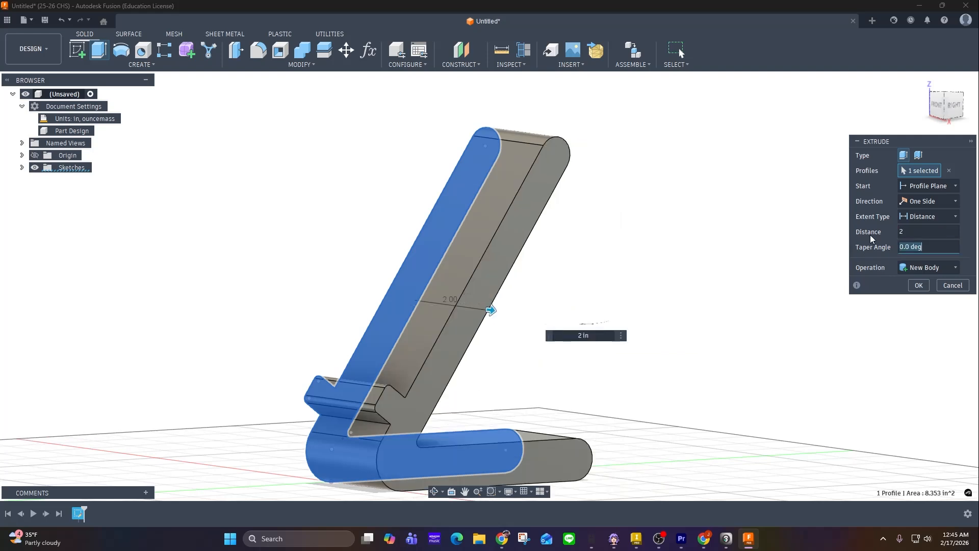
pyautogui.click(918, 285)
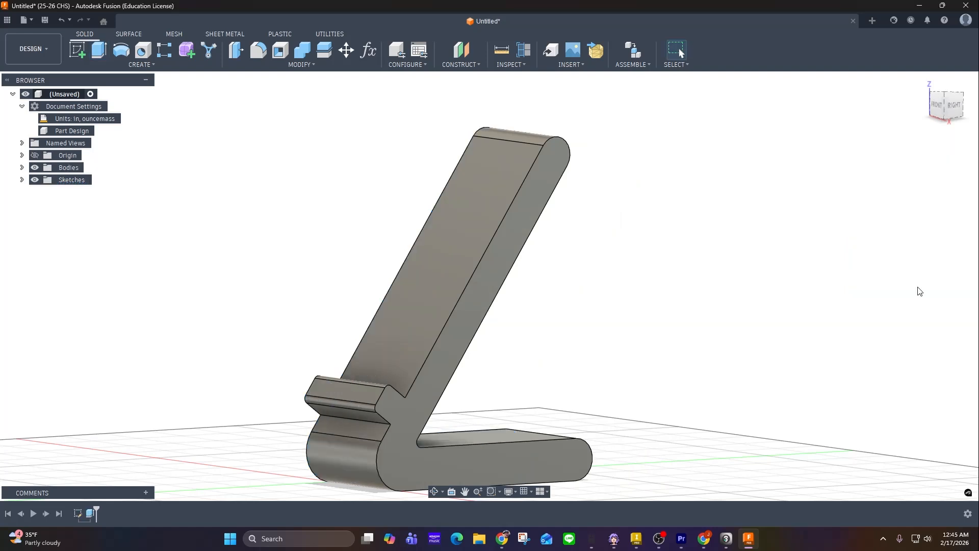
# Search the Fusion Material Library for "plastic" and assign the Plastic physical material to the design in place of its current material
pyautogui.keyDown('shift'); pyautogui.moveTo(568, 387); pyautogui.dragTo(564, 349, button='middle'); pyautogui.keyUp('shift')
pyautogui.click(286, 67)
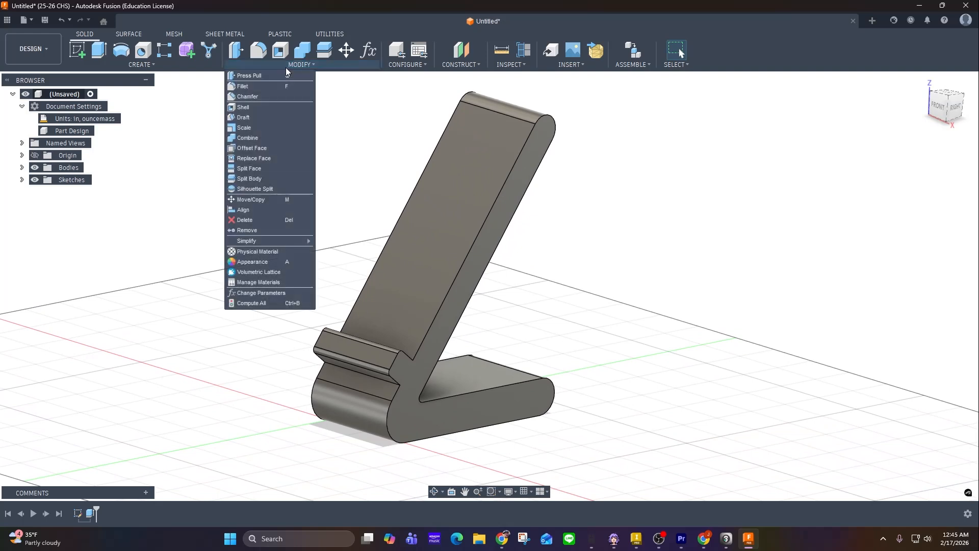
pyautogui.click(258, 252)
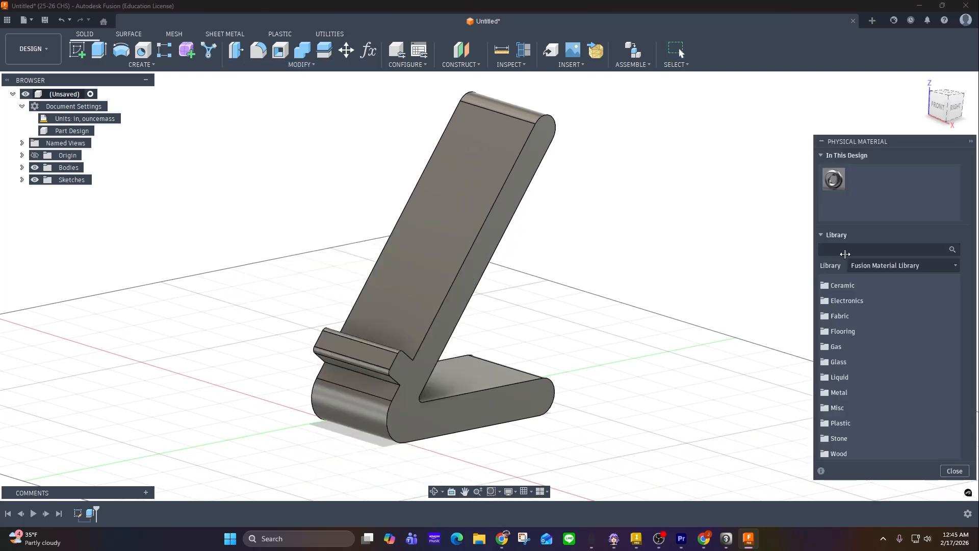
pyautogui.click(846, 249)
pyautogui.scroll(-10, 867, 390)
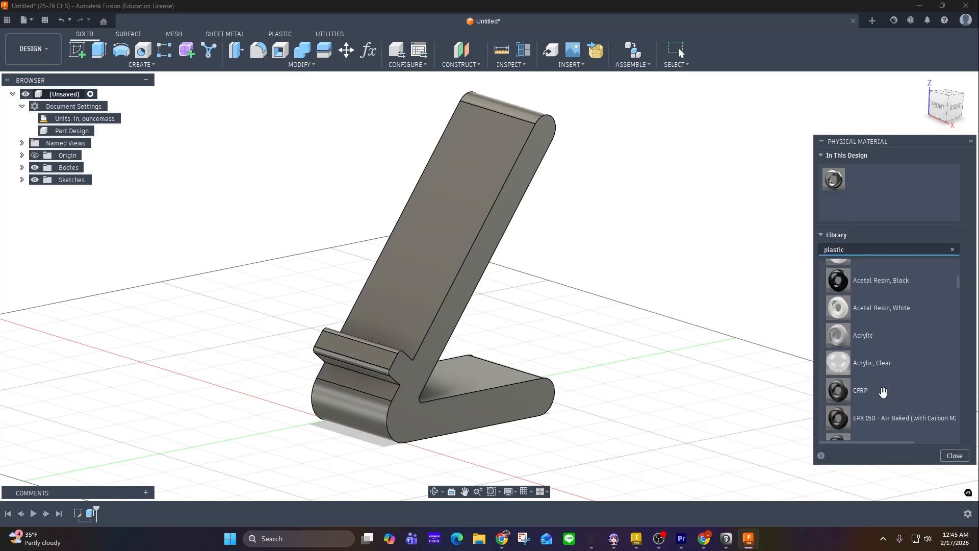
pyautogui.scroll(-10, 883, 393)
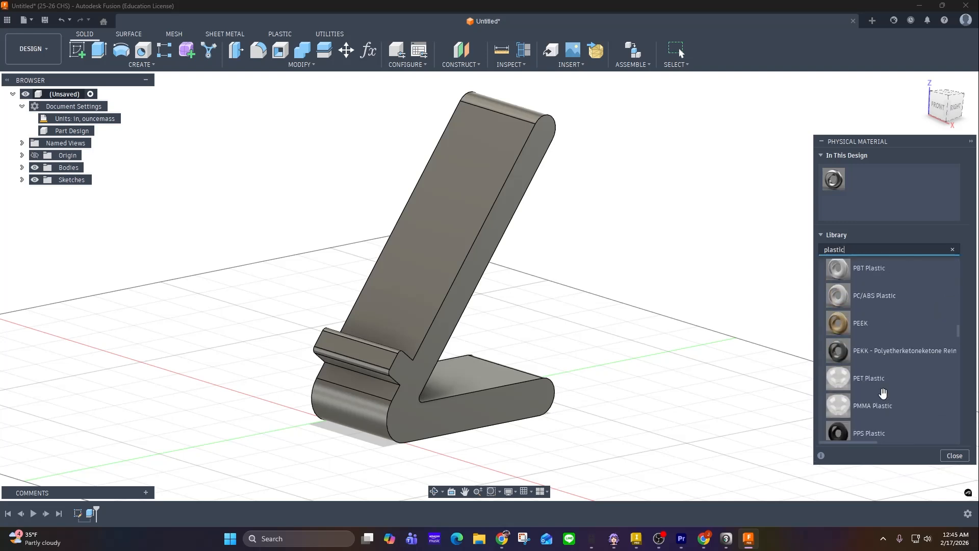
pyautogui.scroll(-3, 883, 393)
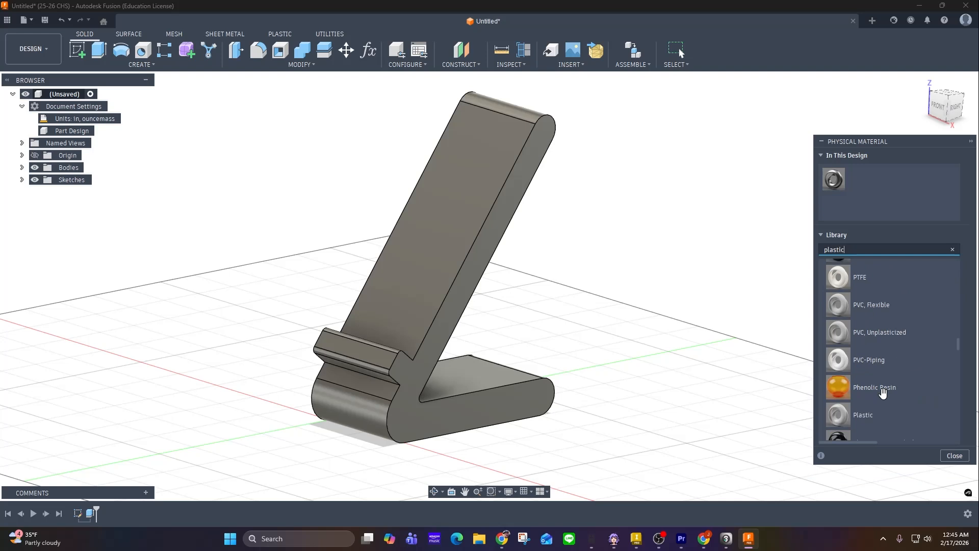
pyautogui.moveTo(837, 422); pyautogui.dragTo(844, 404)
pyautogui.moveTo(838, 173); pyautogui.dragTo(841, 180)
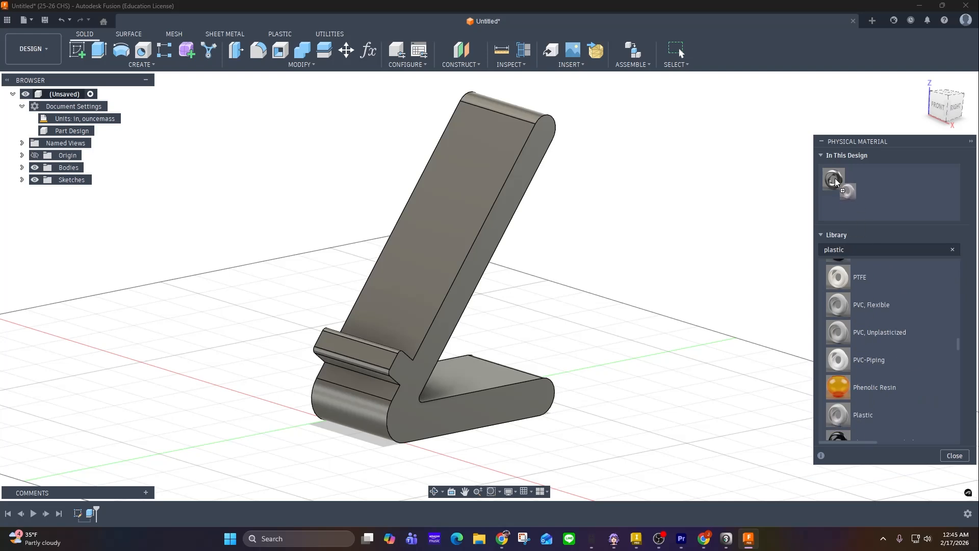
pyautogui.click(953, 457)
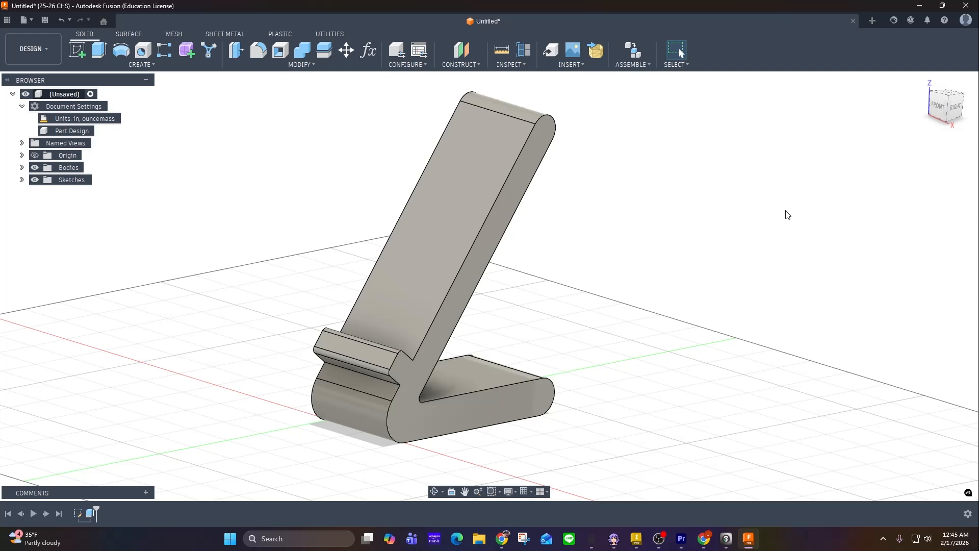
# Recolour the stand's Plastic - Glossy (Grey) appearance to blue, RGB 31, 56, 215
pyautogui.press('a')
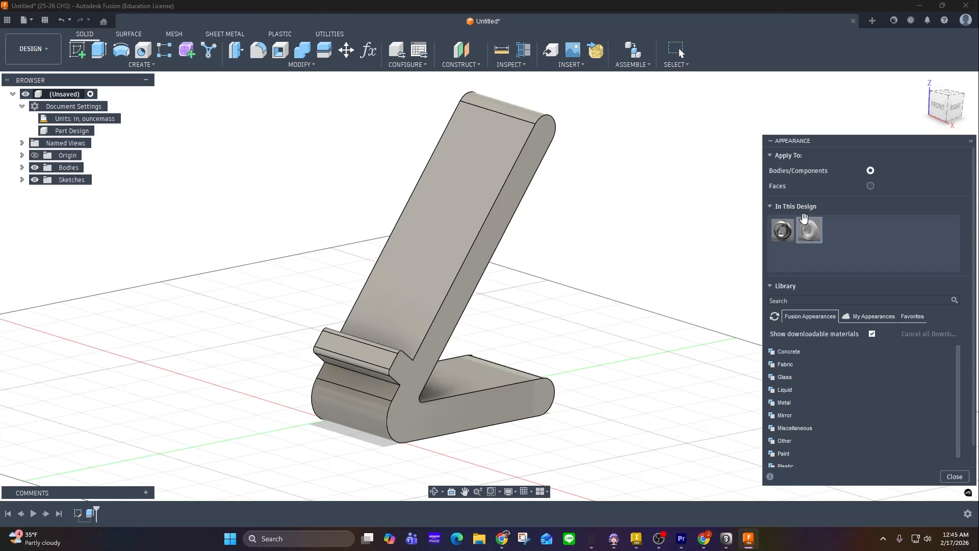
pyautogui.doubleClick(780, 230)
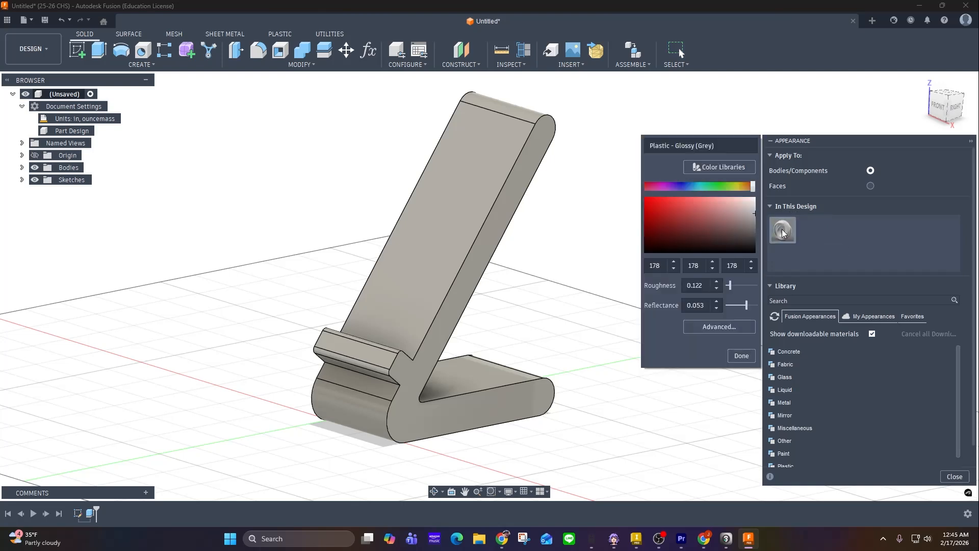
pyautogui.moveTo(753, 185); pyautogui.dragTo(684, 185)
pyautogui.click(660, 203)
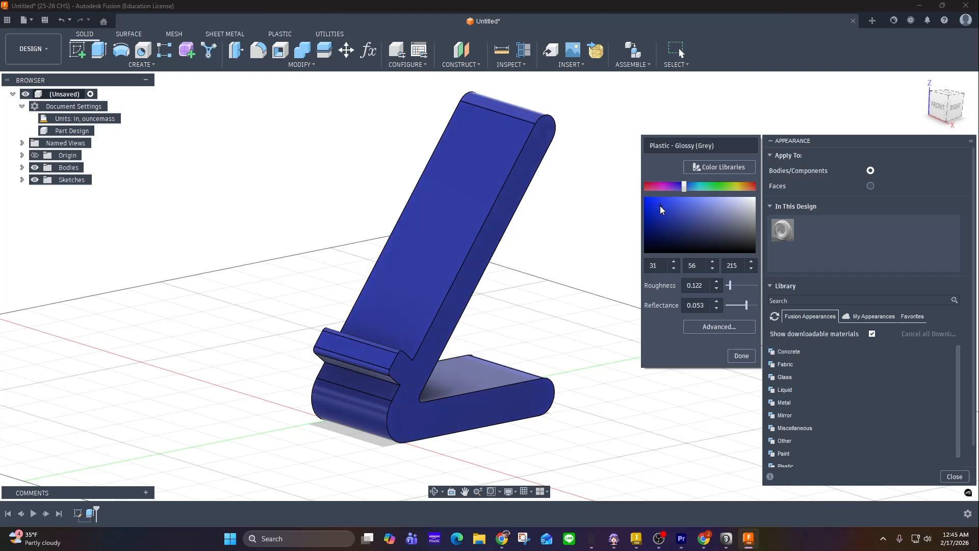
pyautogui.click(741, 355)
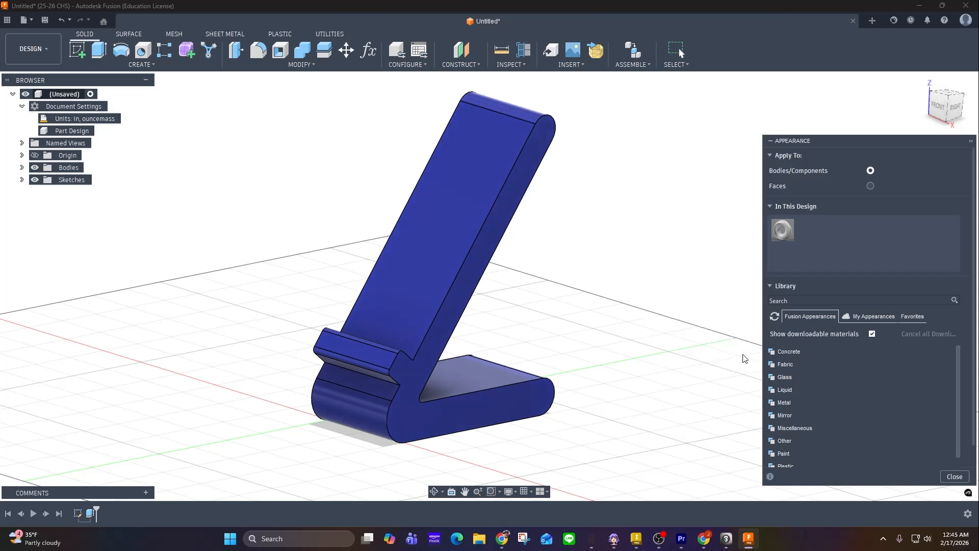
# Start a sketch on the sloped leg's front face and draw a tall two-point rectangle inside its outline
pyautogui.click(955, 476)
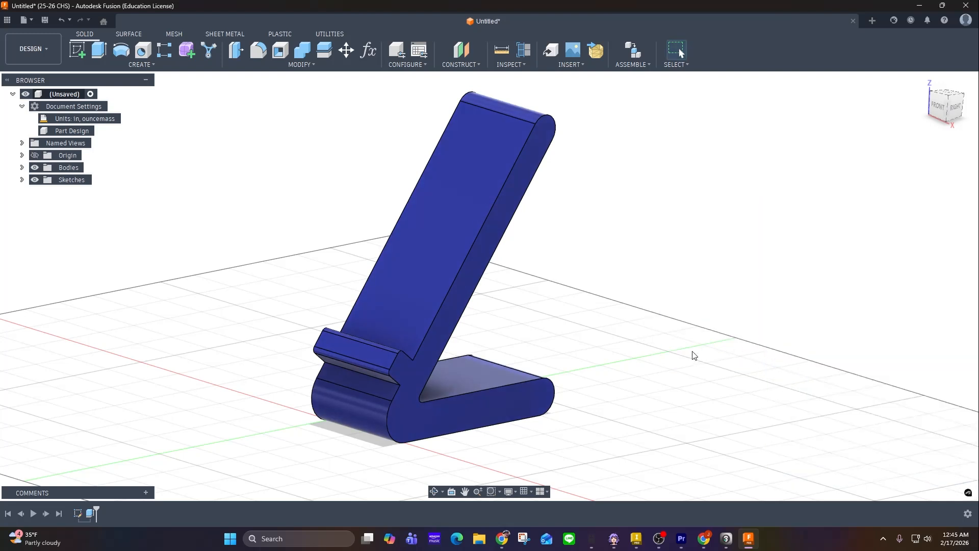
pyautogui.click(938, 104)
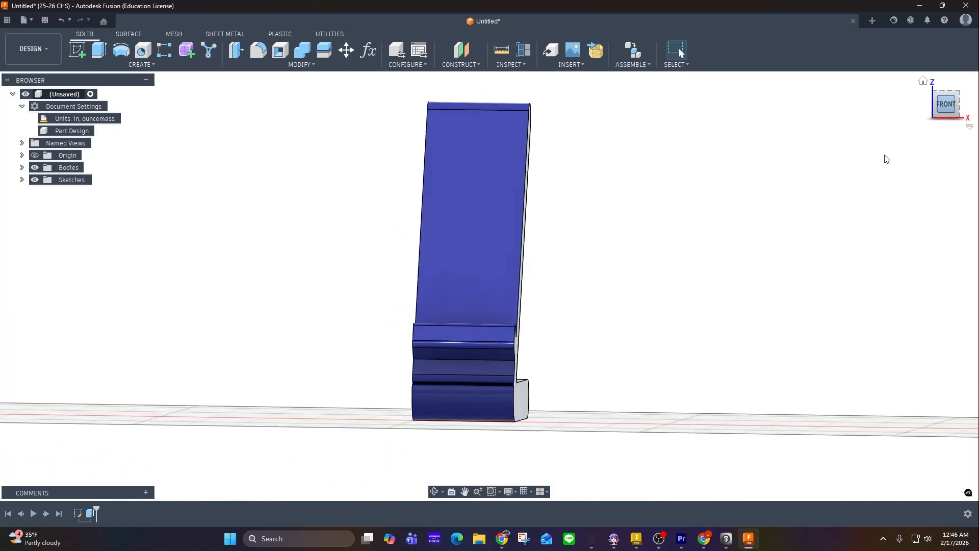
pyautogui.keyDown('shift'); pyautogui.moveTo(586, 255); pyautogui.dragTo(583, 273, button='middle'); pyautogui.keyUp('shift')
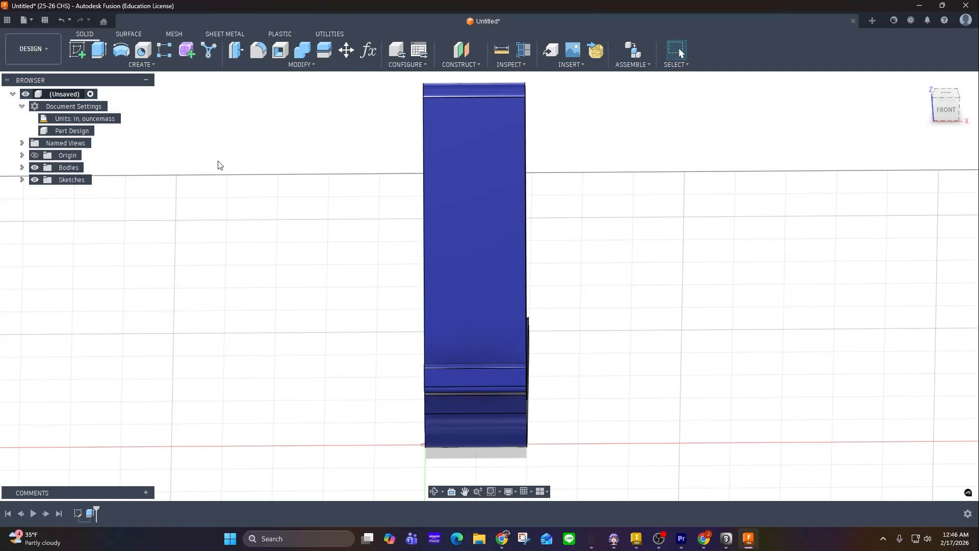
pyautogui.click(78, 49)
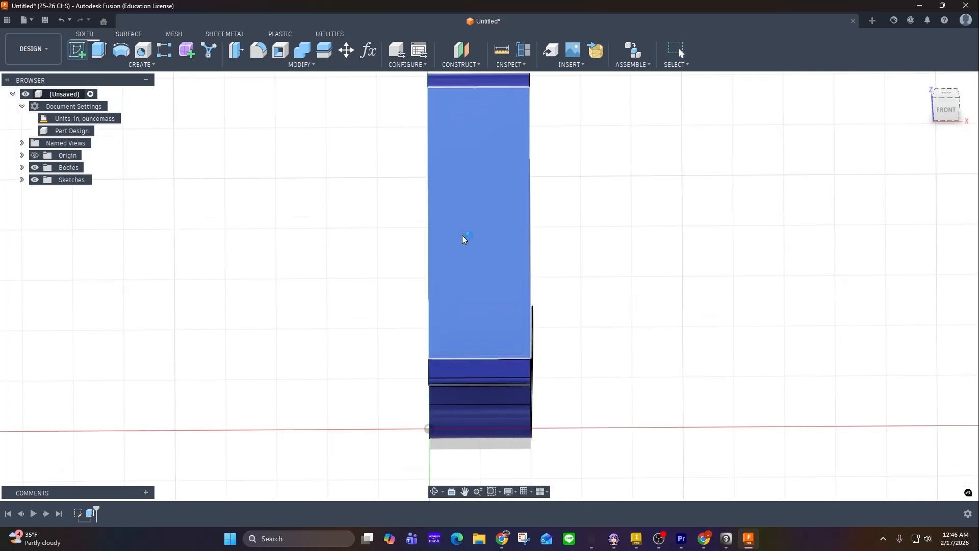
pyautogui.click(462, 235)
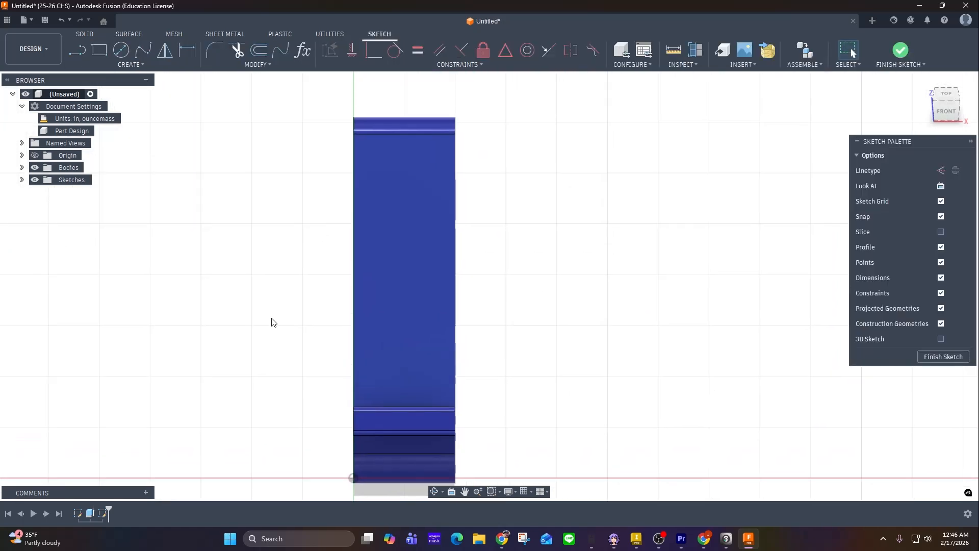
pyautogui.click(99, 50)
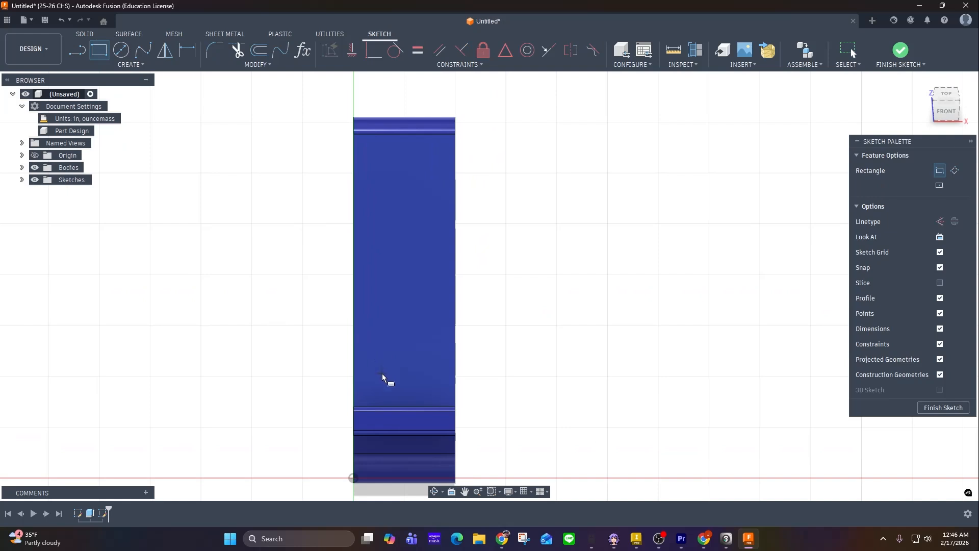
pyautogui.click(375, 384)
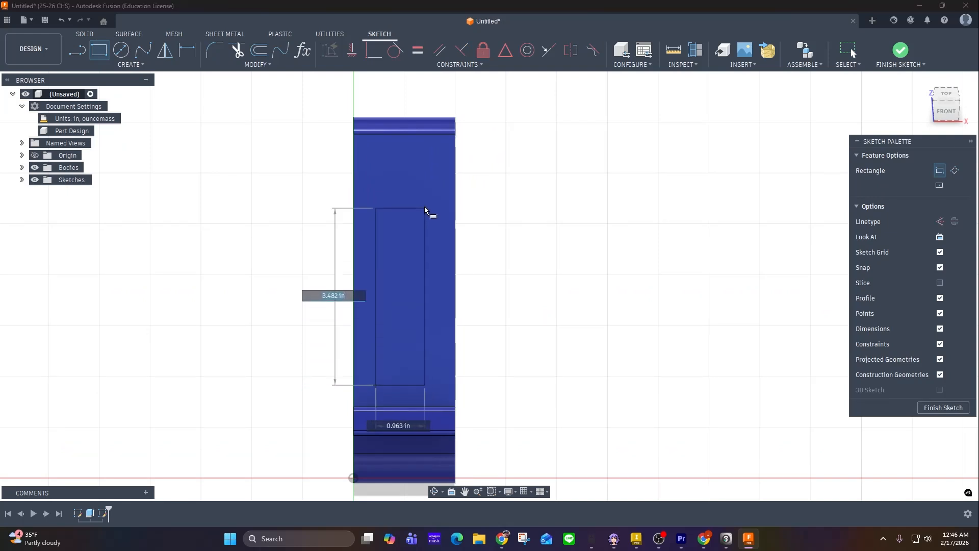
pyautogui.click(432, 146)
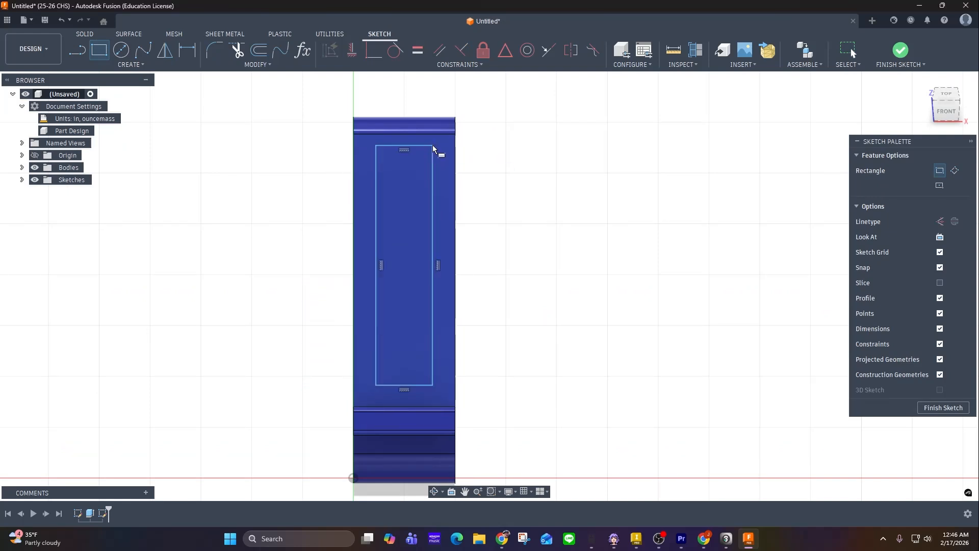
# Dimension both long sides of the rectangle 0.25 in from the leg's adjacent side edges
pyautogui.click(193, 53)
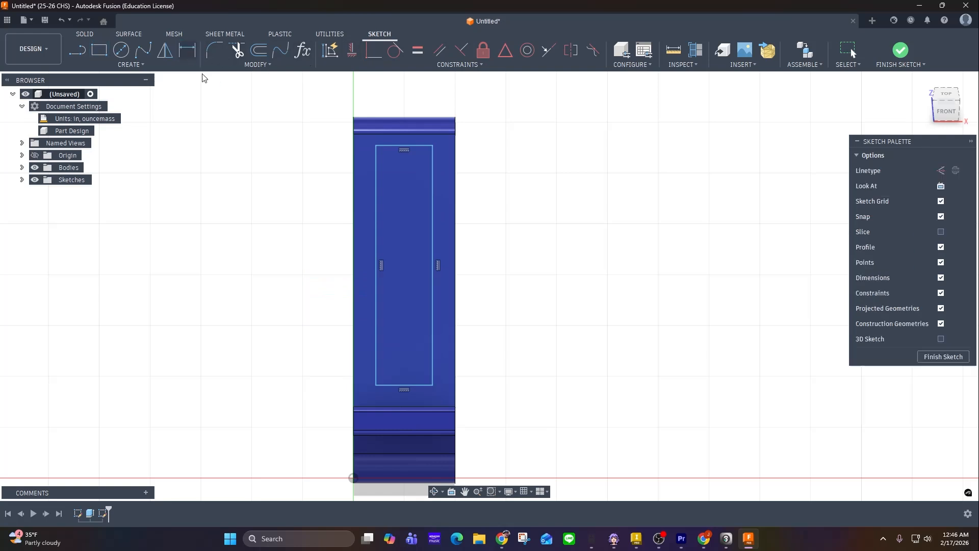
pyautogui.click(375, 293)
pyautogui.click(355, 299)
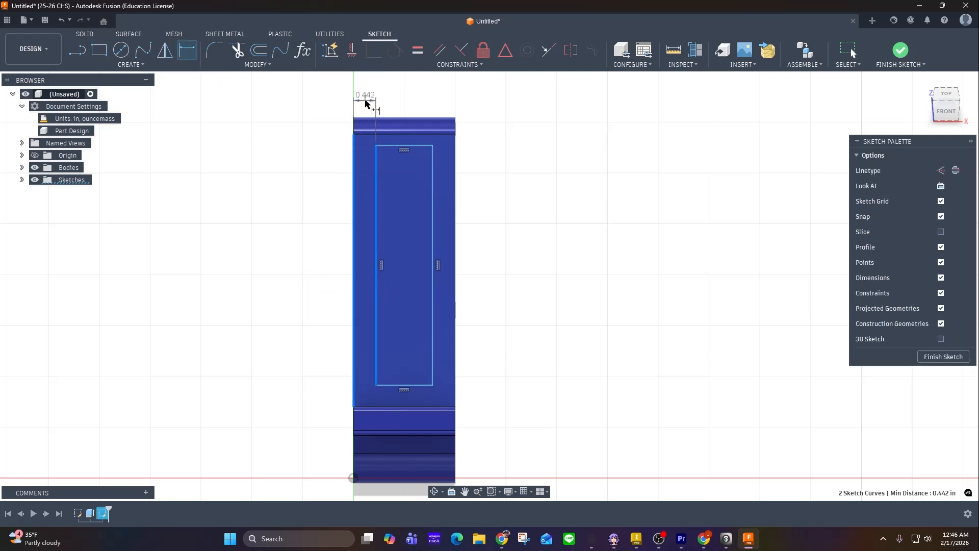
pyautogui.click(390, 107)
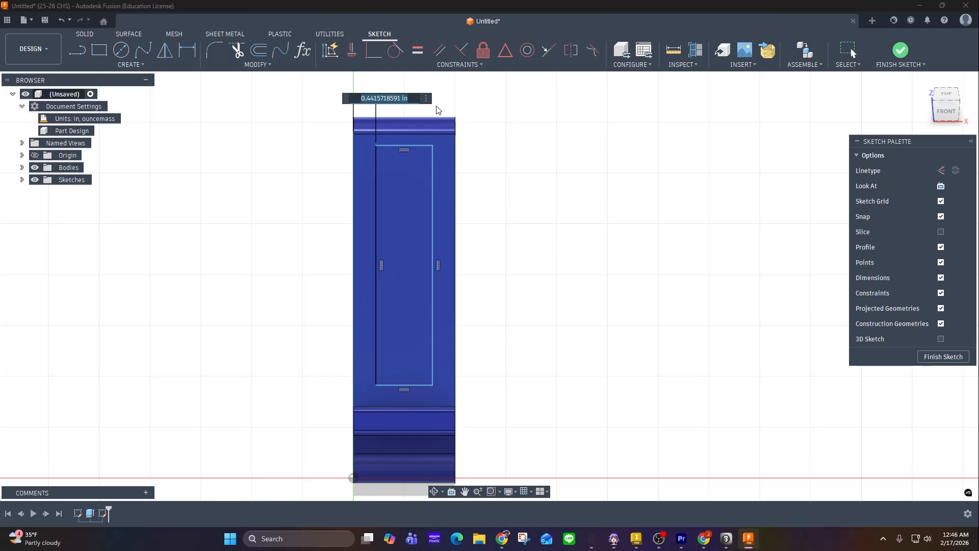
pyautogui.write('0.25')
pyautogui.press('Return')
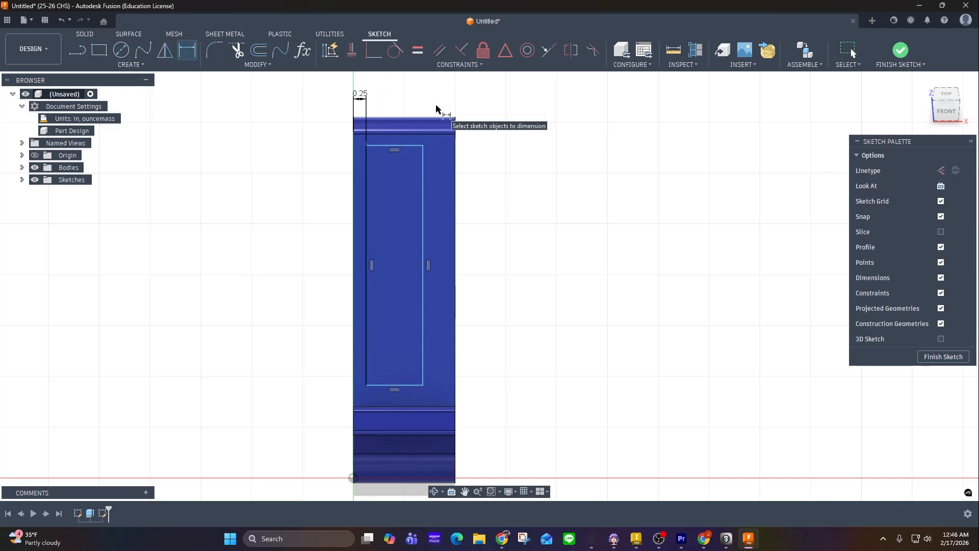
pyautogui.click(423, 202)
pyautogui.click(455, 203)
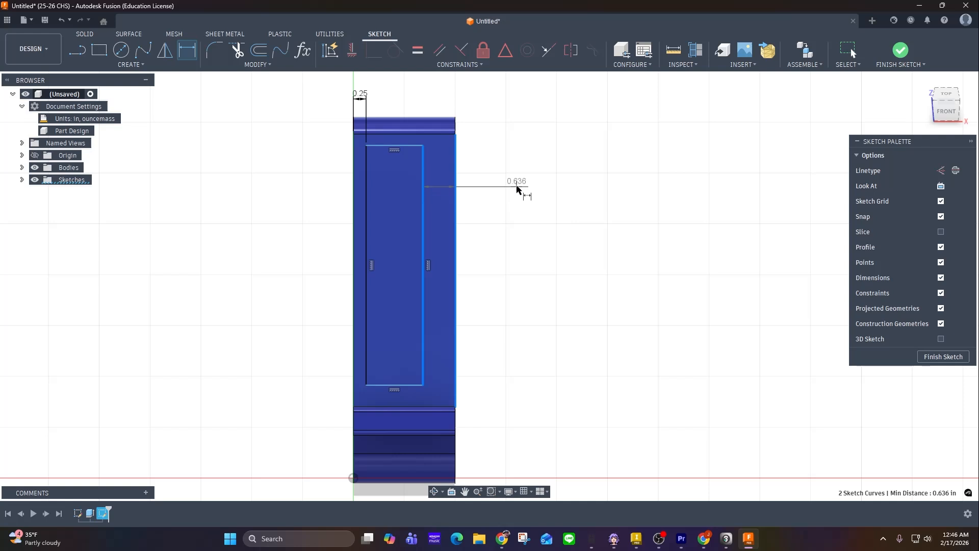
pyautogui.click(447, 98)
pyautogui.write('0.25')
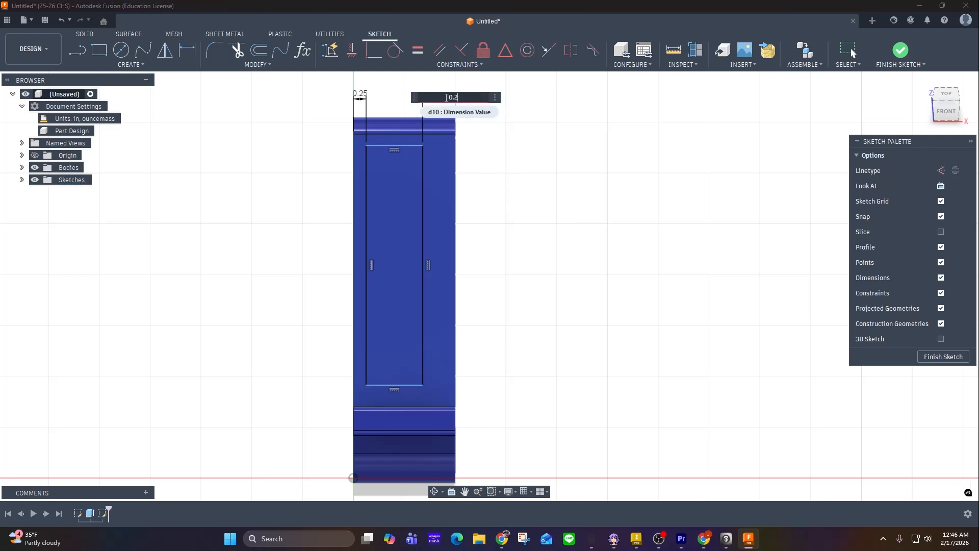
pyautogui.press('Return')
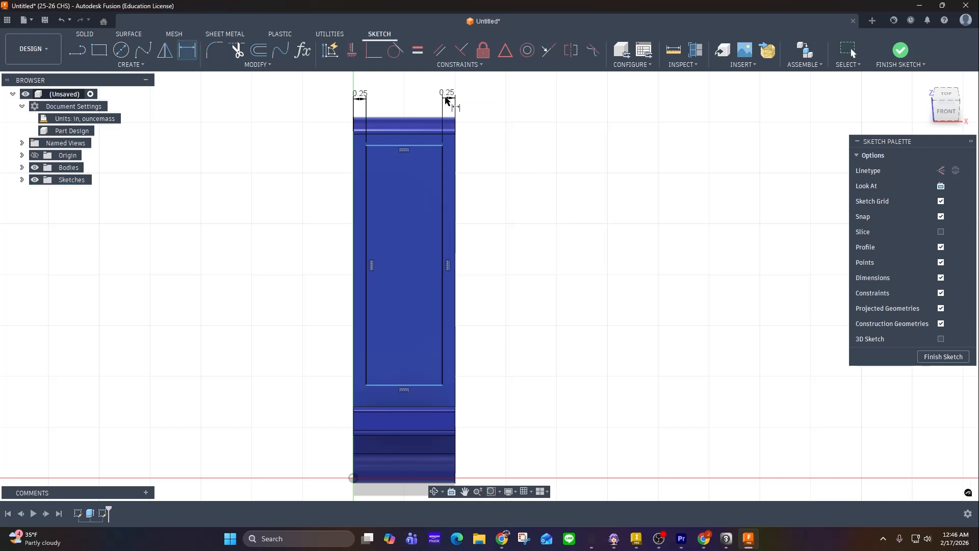
# Dimension the rectangle's upper side 0.5 in from the face's upper edge and its lower side 0.25 in from the face's lower edge
pyautogui.click(421, 146)
pyautogui.click(421, 134)
pyautogui.click(489, 135)
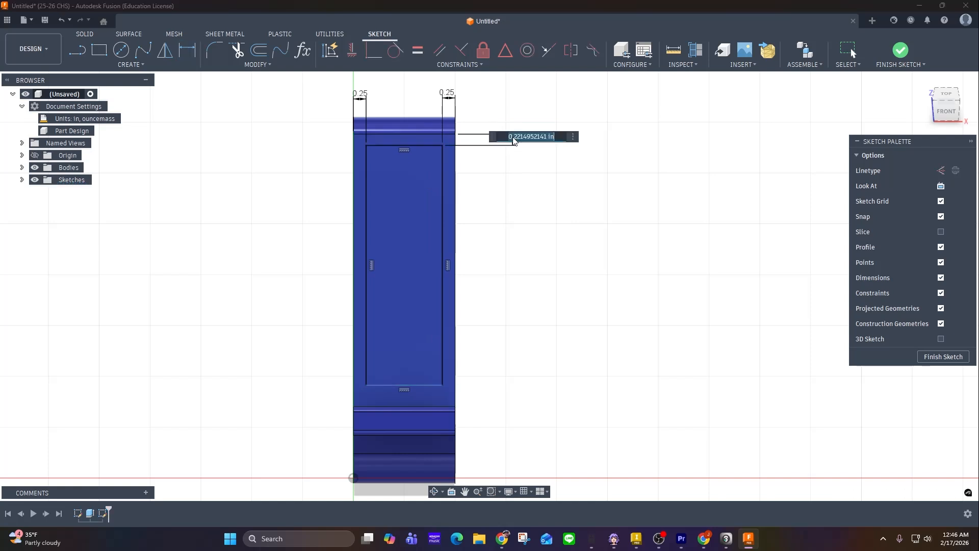
pyautogui.write('.5')
pyautogui.press('Return')
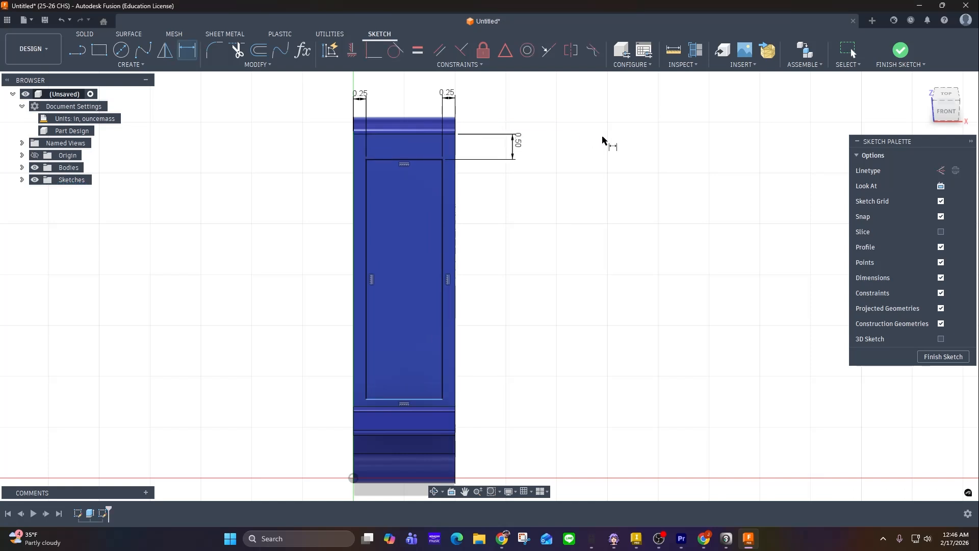
pyautogui.moveTo(525, 323); pyautogui.dragTo(512, 222, button='middle')
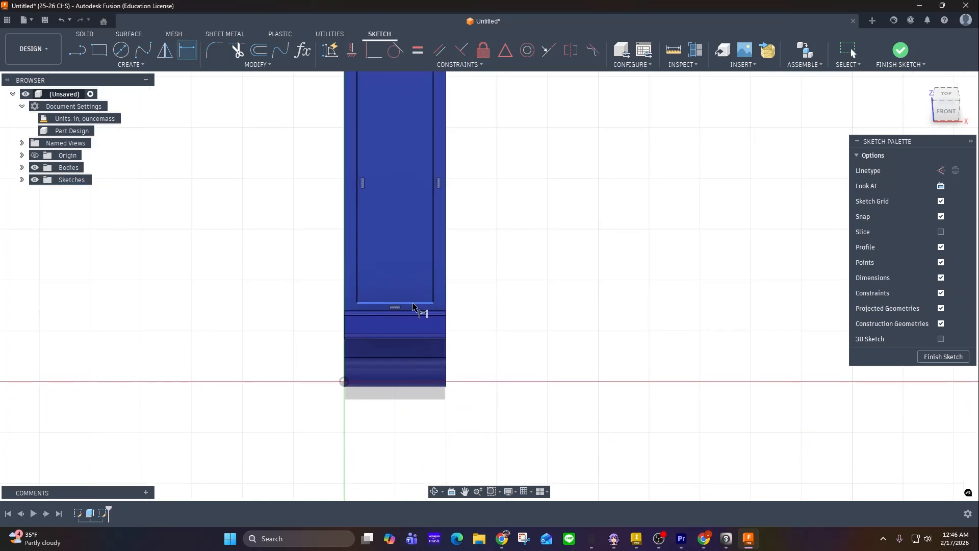
pyautogui.click(417, 303)
pyautogui.click(427, 312)
pyautogui.click(500, 300)
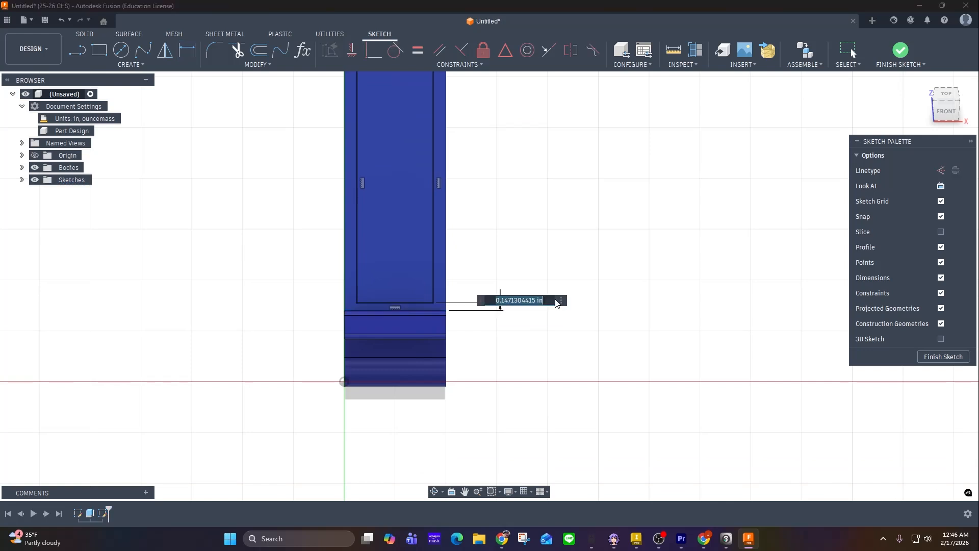
pyautogui.write('0.25')
pyautogui.press('Return')
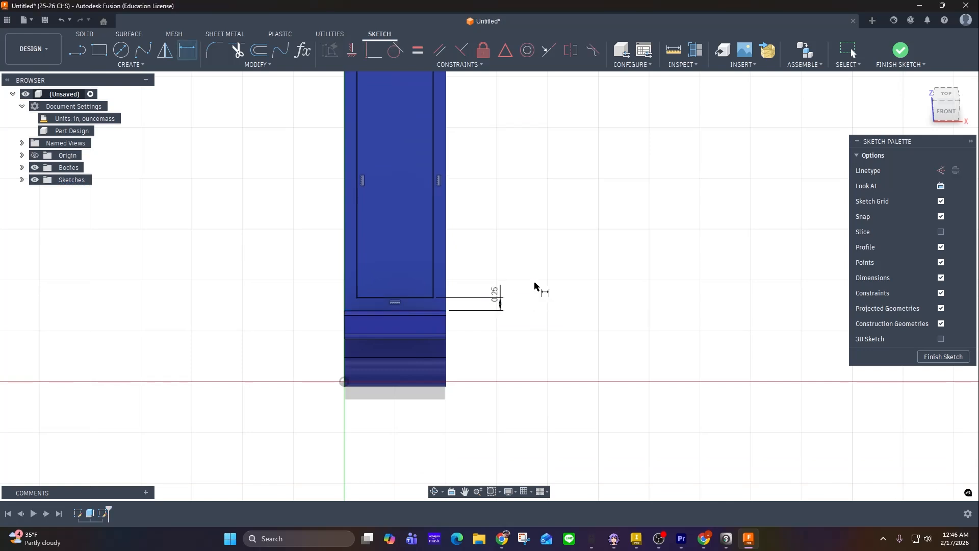
pyautogui.moveTo(516, 214)
pyautogui.mouseDown(button='middle')
pyautogui.moveTo(502, 305)
pyautogui.moveTo(503, 295)
pyautogui.mouseUp(button='middle')
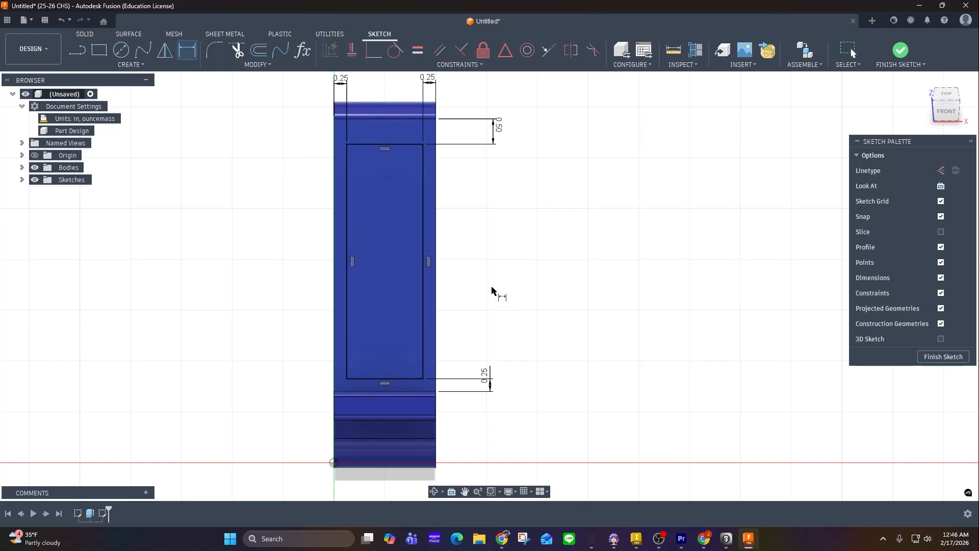
# Finish the sketch and extrude the rectangle as a one-sided cut with extent To Object, ending at the leg's back face
pyautogui.click(943, 357)
pyautogui.click(99, 50)
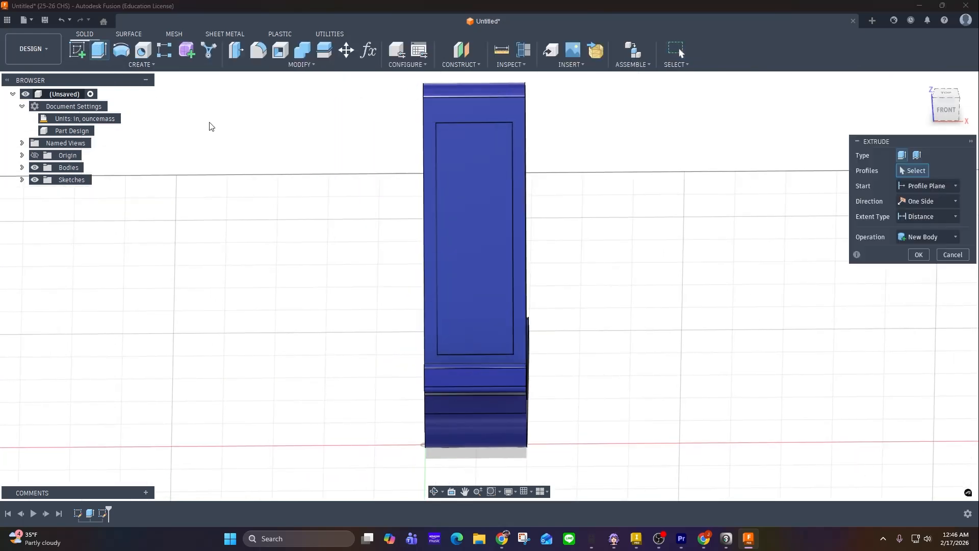
pyautogui.click(479, 226)
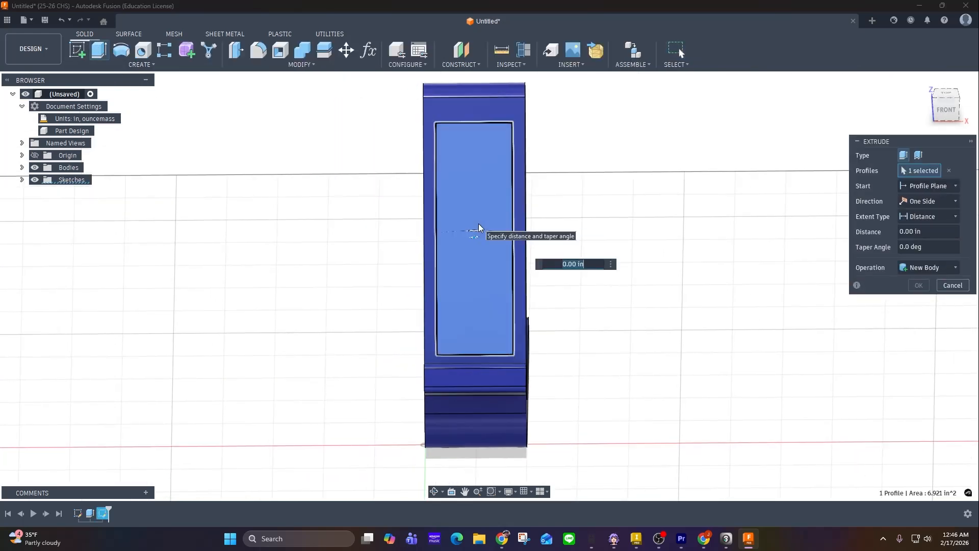
pyautogui.click(913, 270)
pyautogui.click(898, 296)
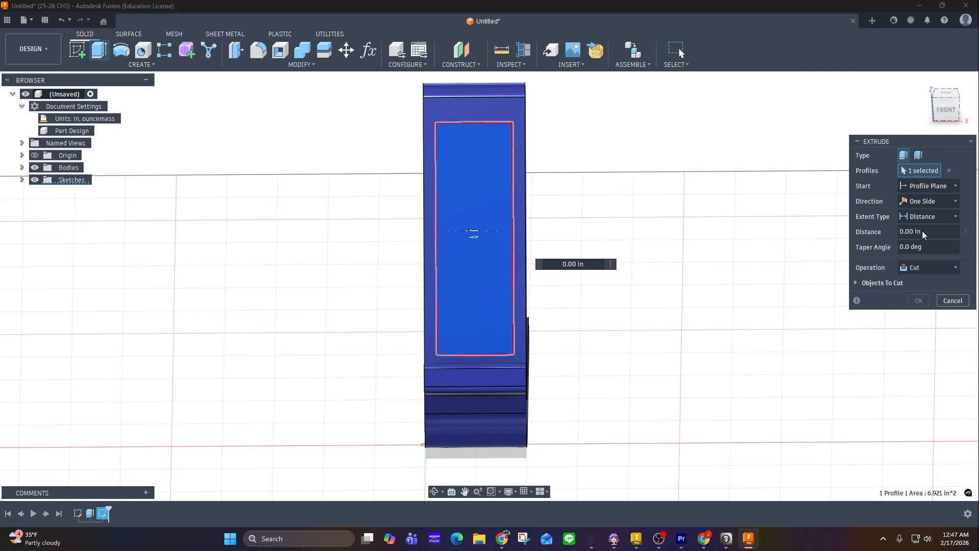
pyautogui.click(928, 202)
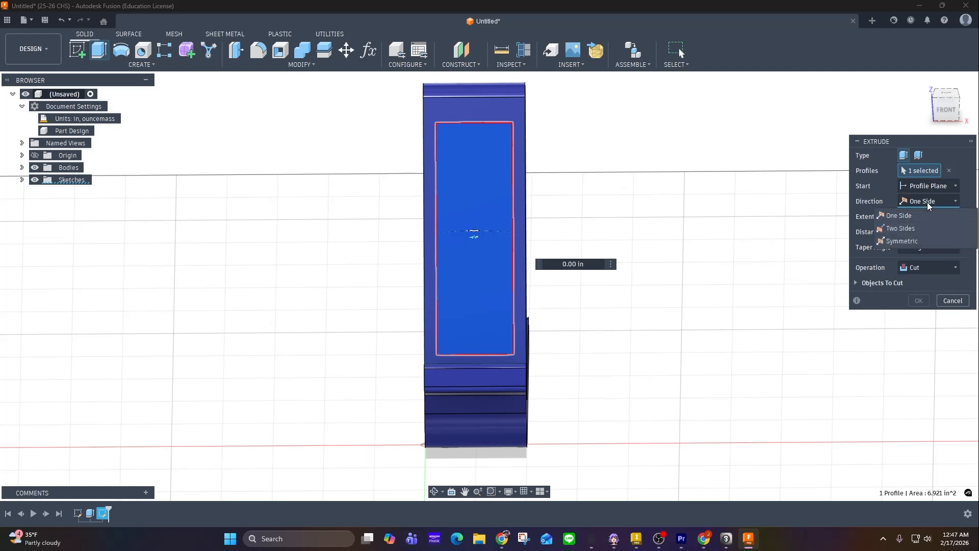
pyautogui.click(928, 213)
pyautogui.click(928, 218)
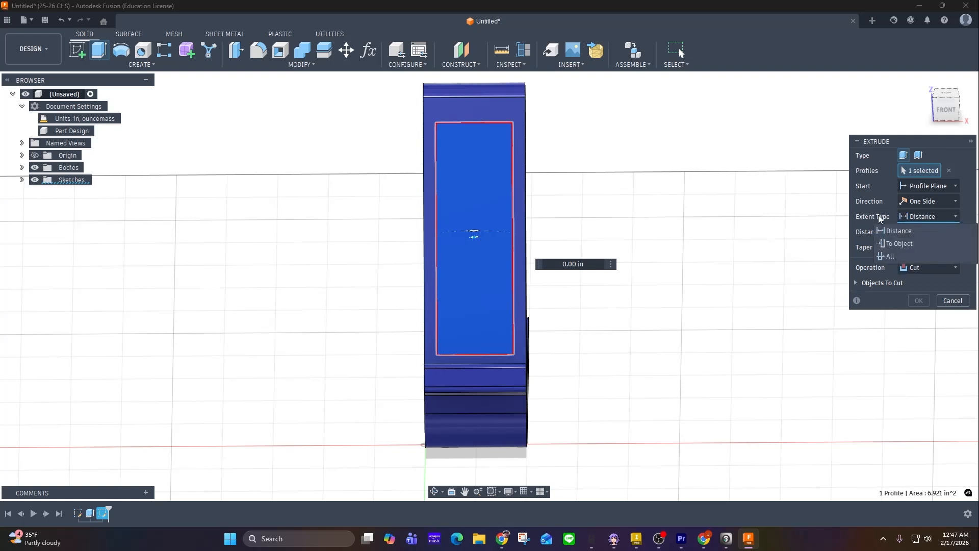
pyautogui.click(899, 245)
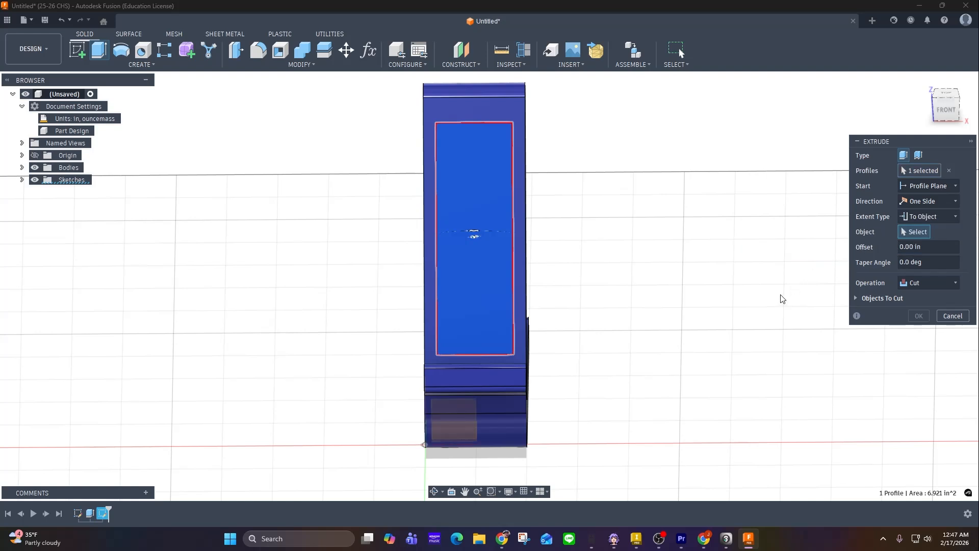
pyautogui.keyDown('shift'); pyautogui.moveTo(783, 296); pyautogui.dragTo(462, 247, button='middle'); pyautogui.keyUp('shift')
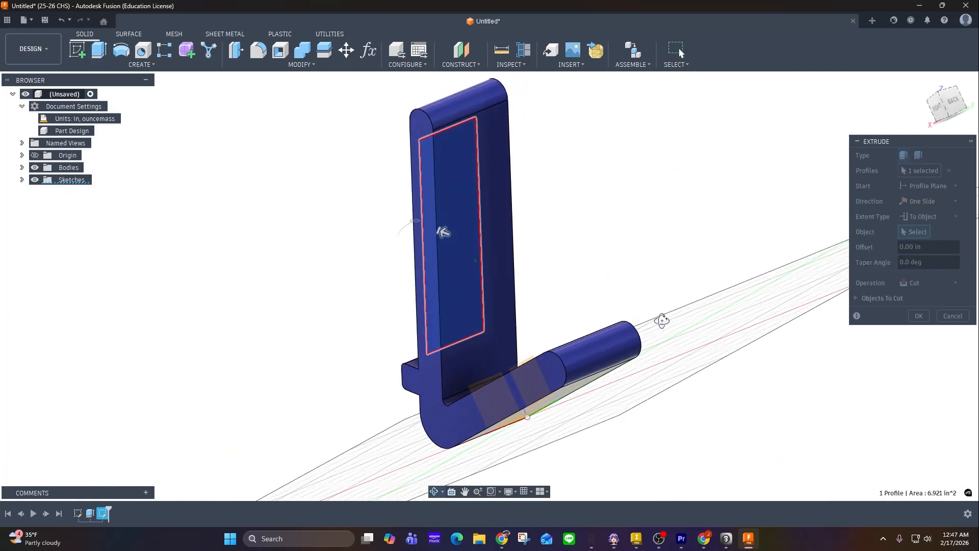
pyautogui.click(459, 232)
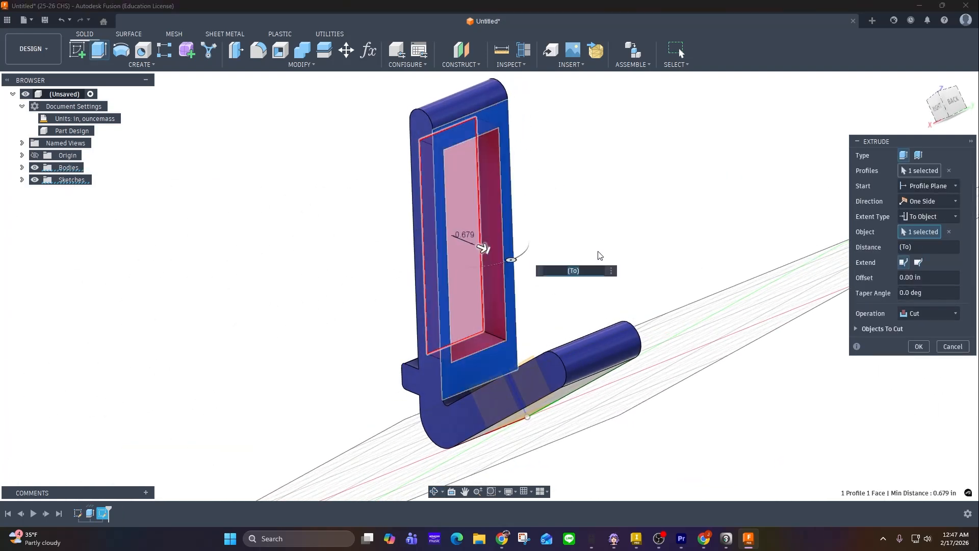
pyautogui.moveTo(597, 252); pyautogui.dragTo(618, 256, button='middle')
pyautogui.moveTo(610, 220)
pyautogui.mouseDown(button='middle')
pyautogui.moveTo(605, 212)
pyautogui.moveTo(616, 216)
pyautogui.mouseUp(button='middle')
pyautogui.click(918, 347)
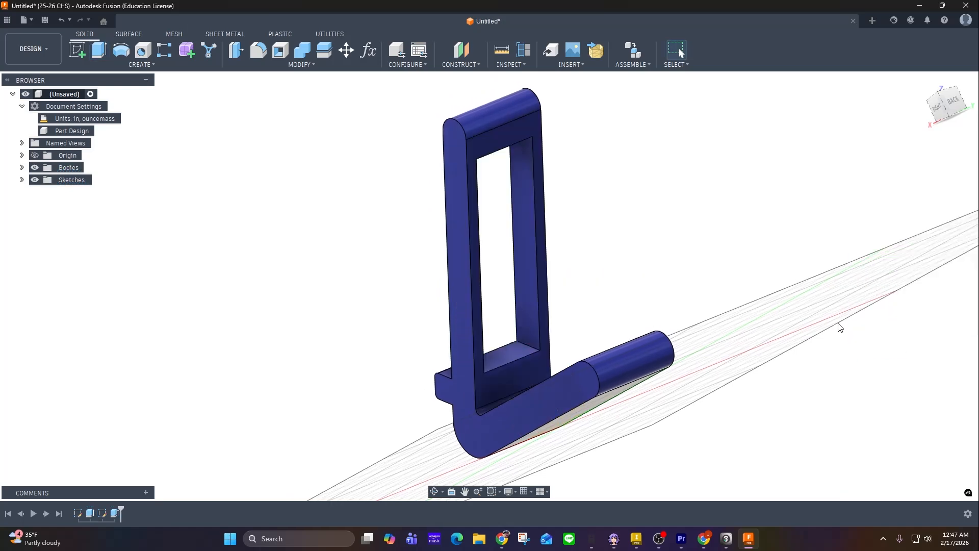
pyautogui.keyDown('shift'); pyautogui.moveTo(599, 262); pyautogui.dragTo(708, 308, button='middle'); pyautogui.keyUp('shift')
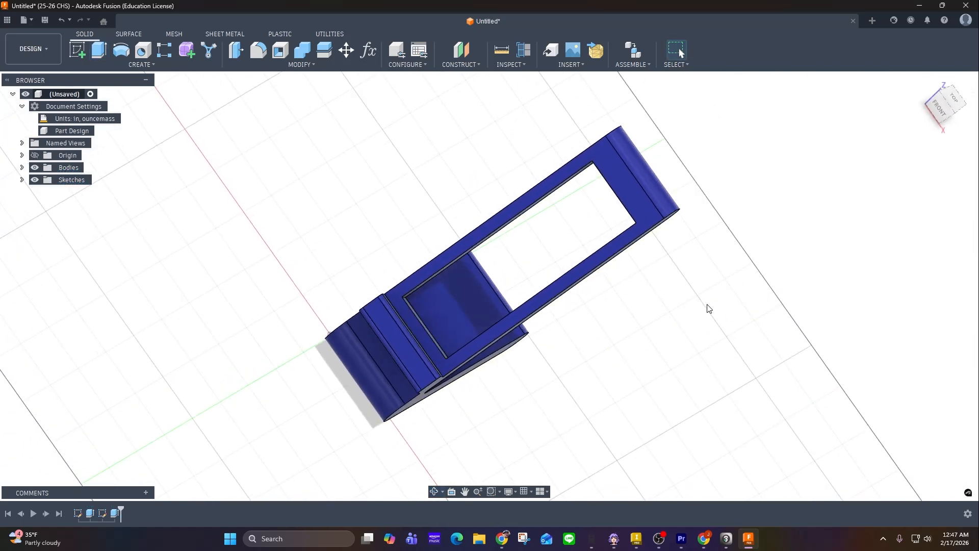
pyautogui.click(948, 94)
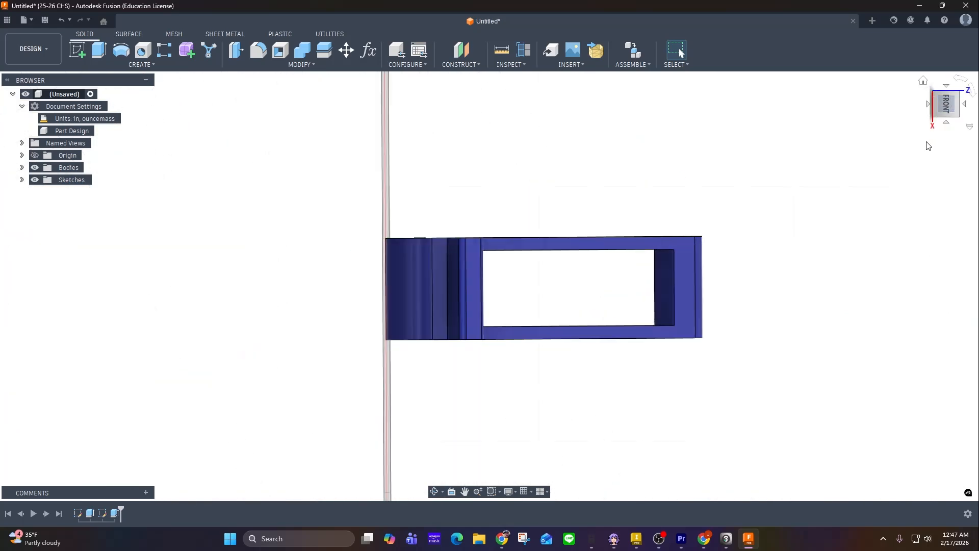
pyautogui.click(921, 80)
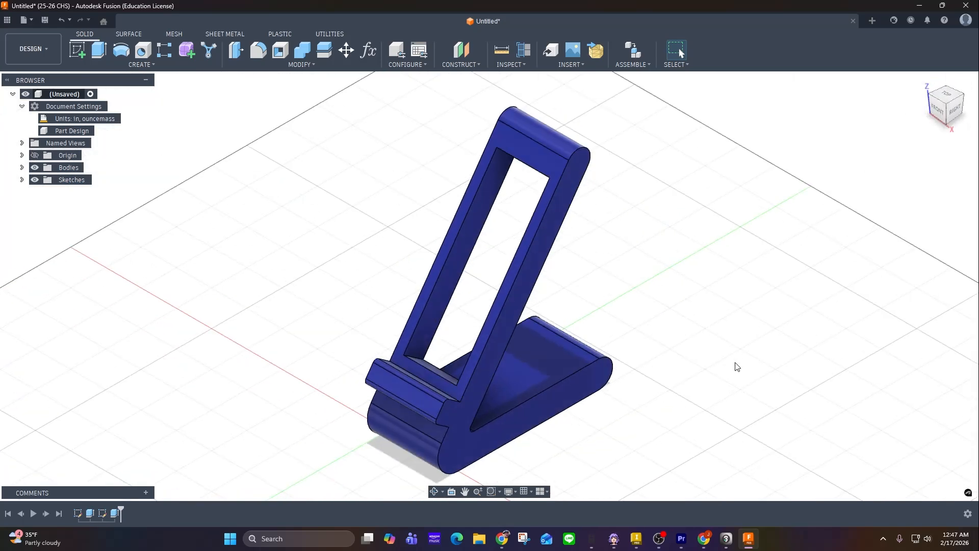
pyautogui.click(937, 108)
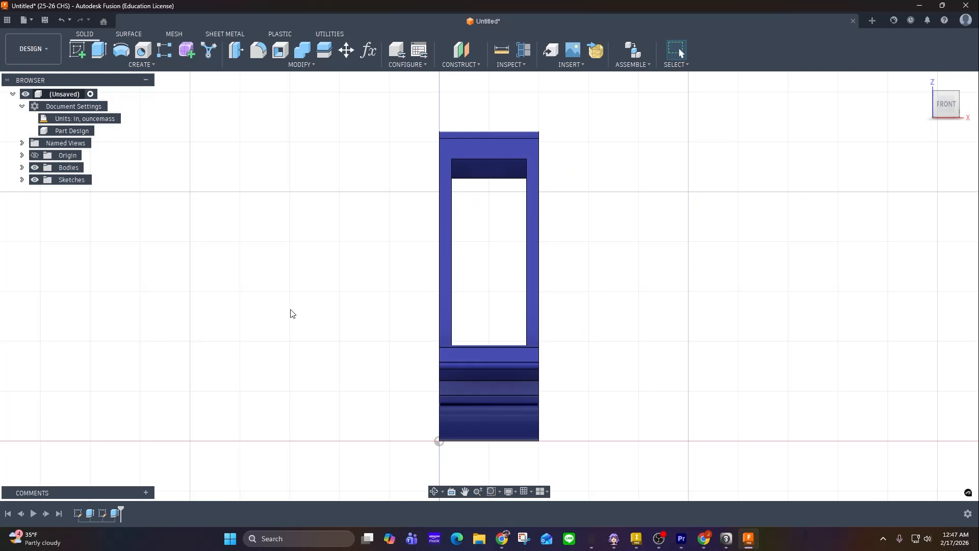
pyautogui.moveTo(293, 313); pyautogui.dragTo(256, 247, button='middle')
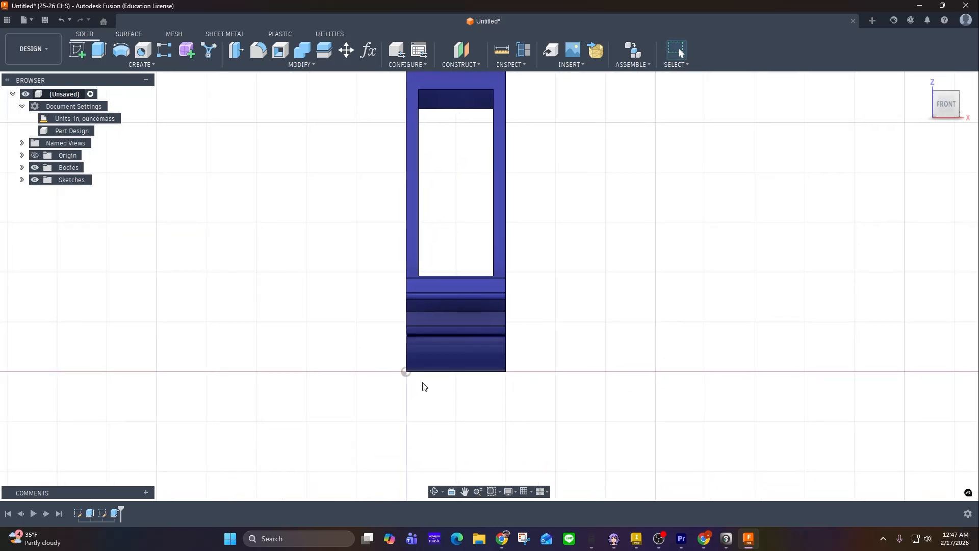
pyautogui.click(77, 49)
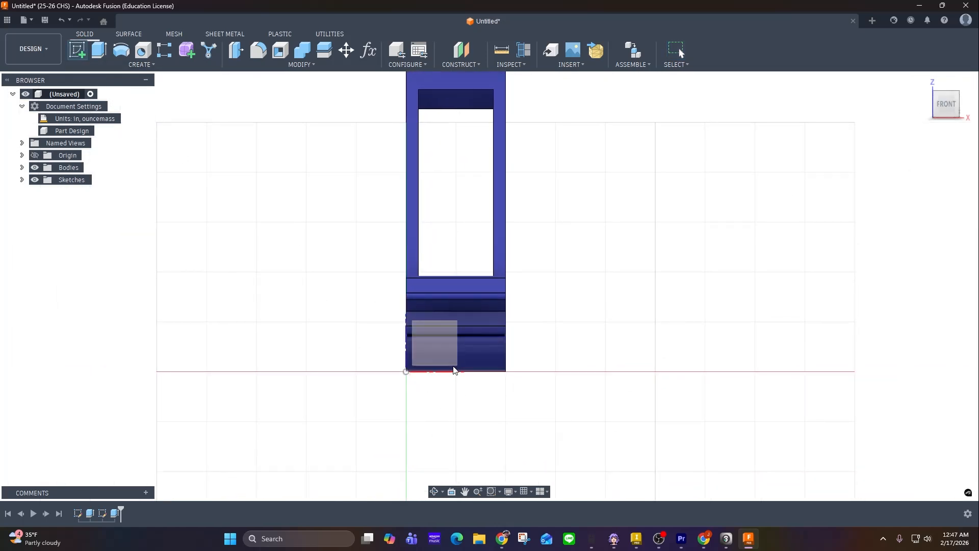
pyautogui.keyDown('shift'); pyautogui.moveTo(586, 371); pyautogui.dragTo(516, 381, button='middle'); pyautogui.keyUp('shift')
pyautogui.press('Escape')
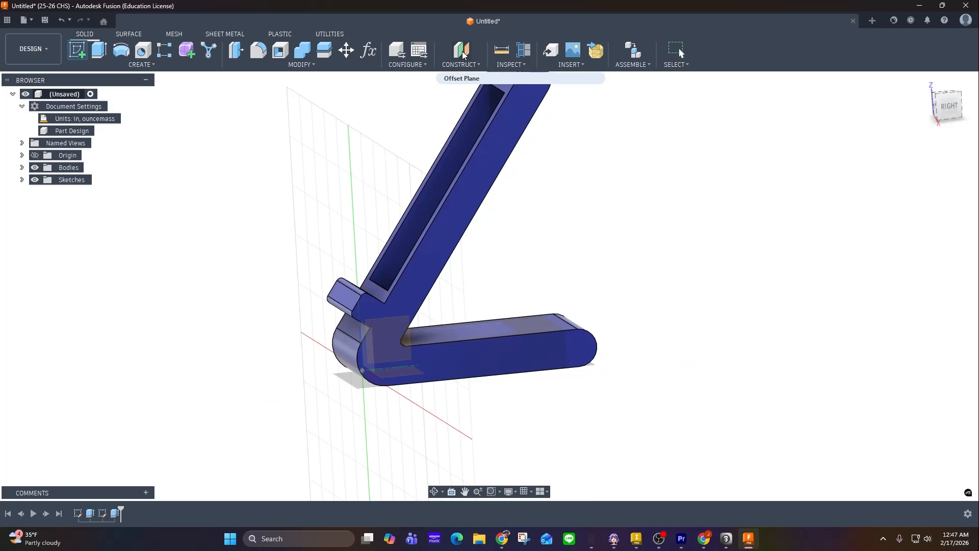
# Create an offset construction plane -1.80 in from the XZ plane, in front of the stand, leaving the body visible
pyautogui.click(462, 51)
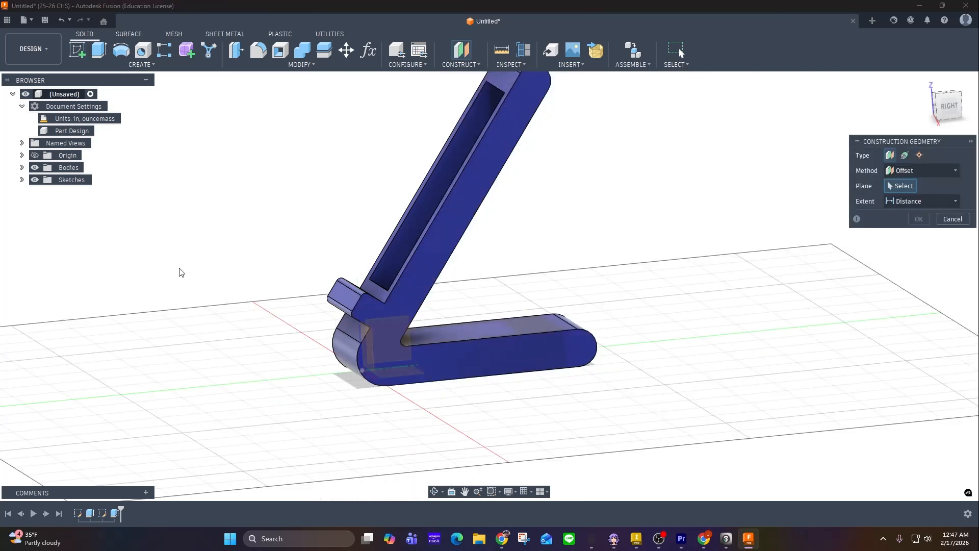
pyautogui.click(34, 168)
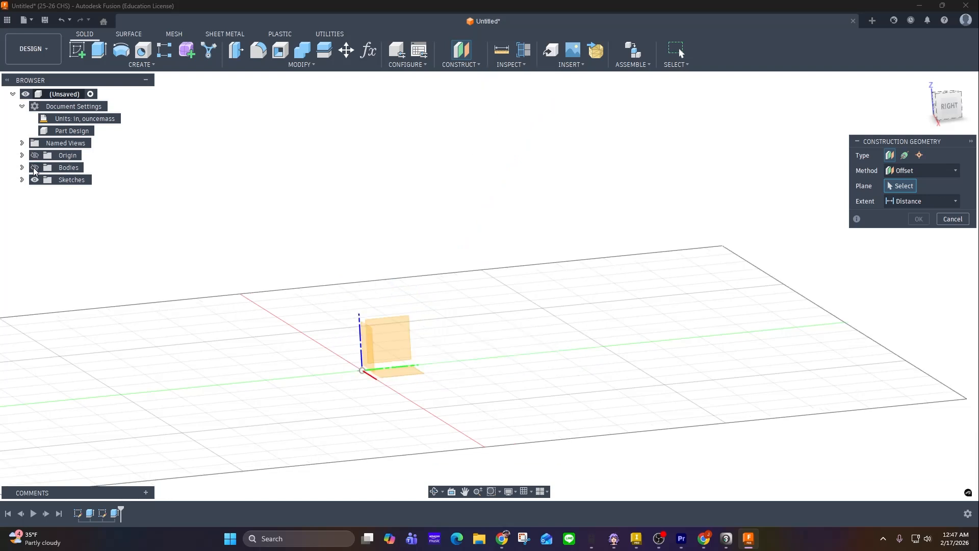
pyautogui.click(368, 347)
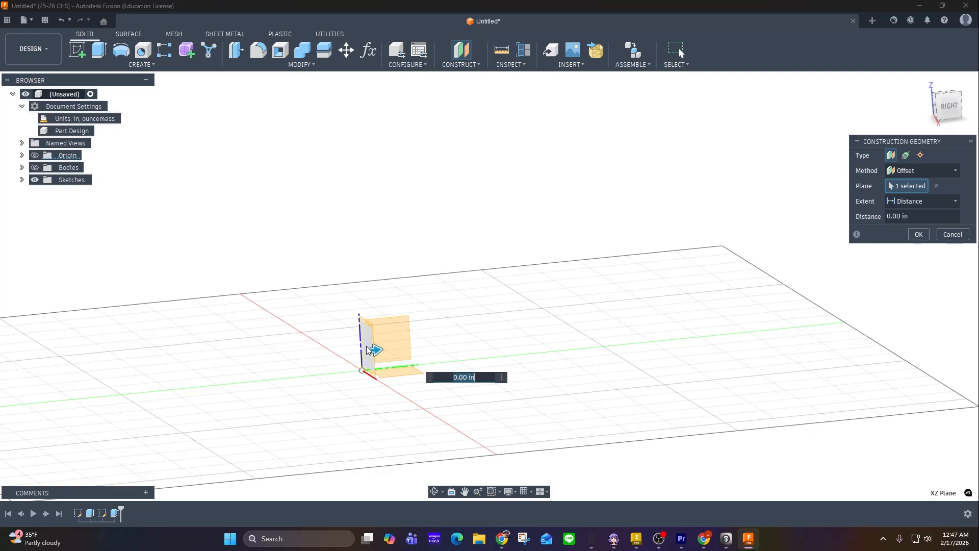
pyautogui.moveTo(377, 349); pyautogui.dragTo(269, 361)
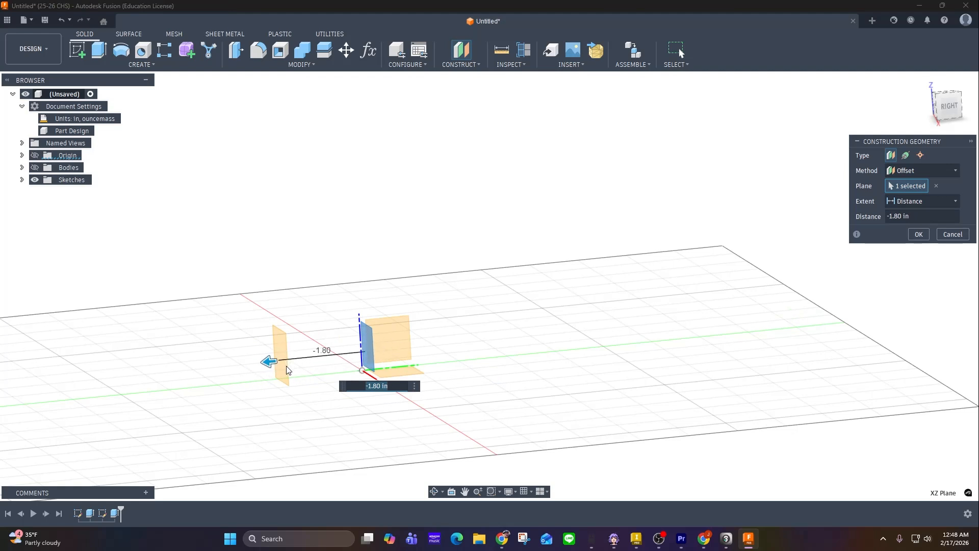
pyautogui.click(35, 167)
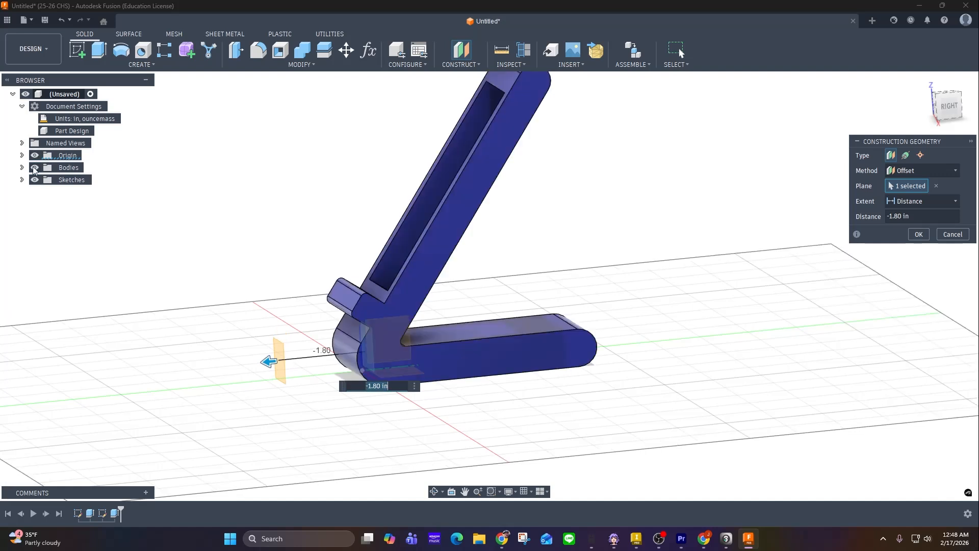
pyautogui.click(34, 155)
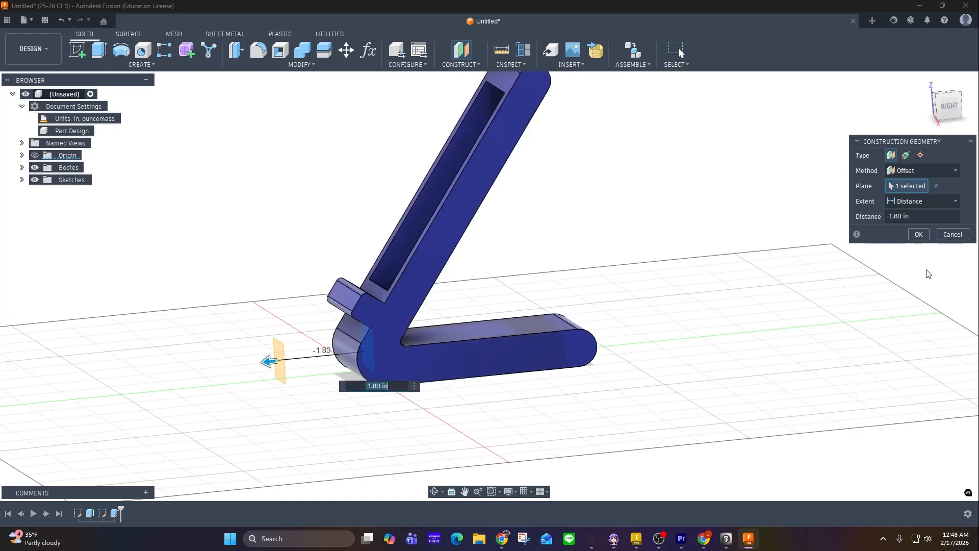
pyautogui.click(918, 234)
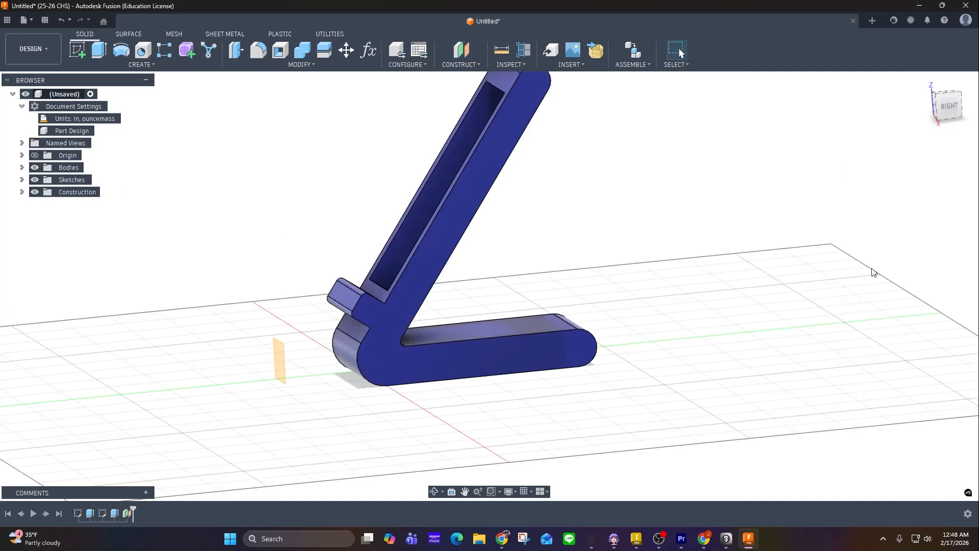
# Start a sketch on the offset plane and draw a two-point rectangle about 0.765 by 0.675 in across the base's bottom edge
pyautogui.click(75, 53)
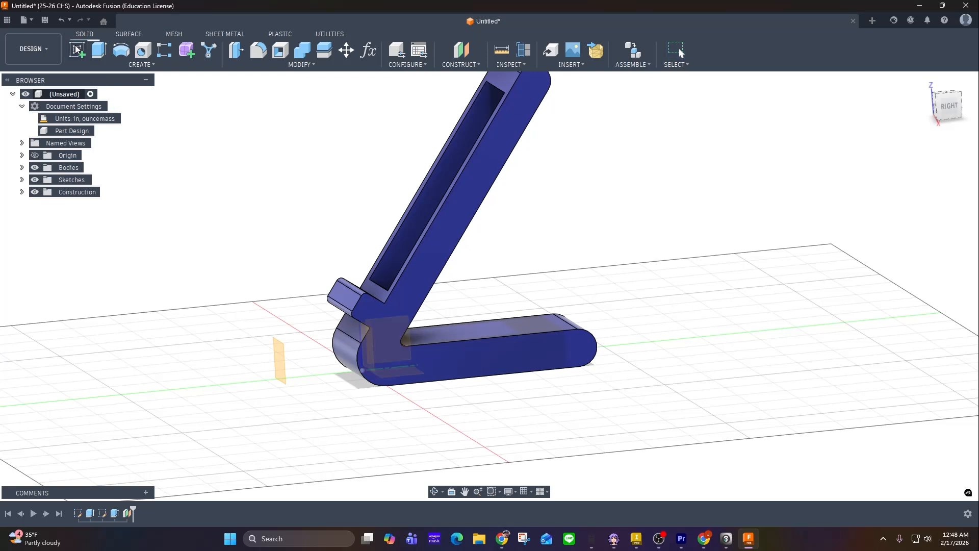
pyautogui.click(276, 364)
pyautogui.moveTo(562, 320); pyautogui.dragTo(423, 360, button='middle')
pyautogui.scroll(-1, 419, 369)
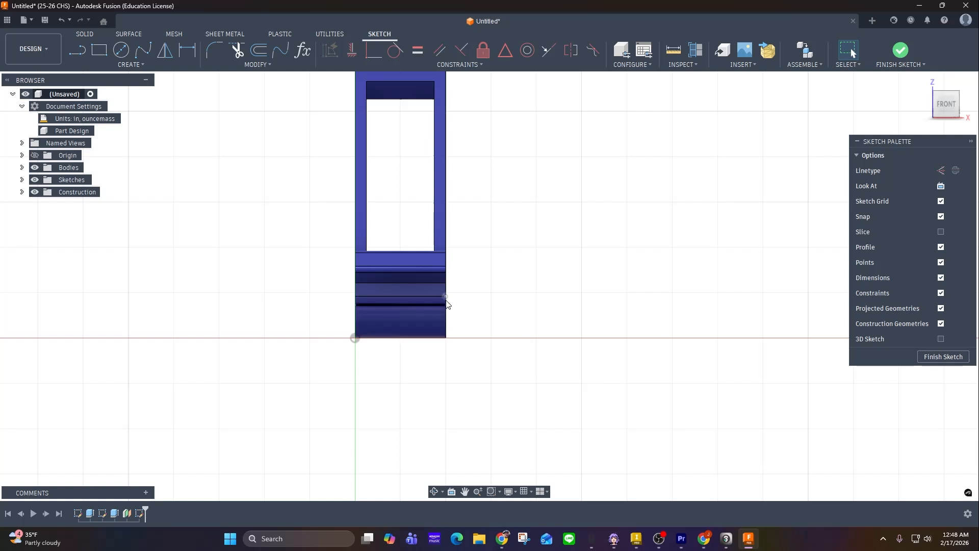
pyautogui.click(99, 49)
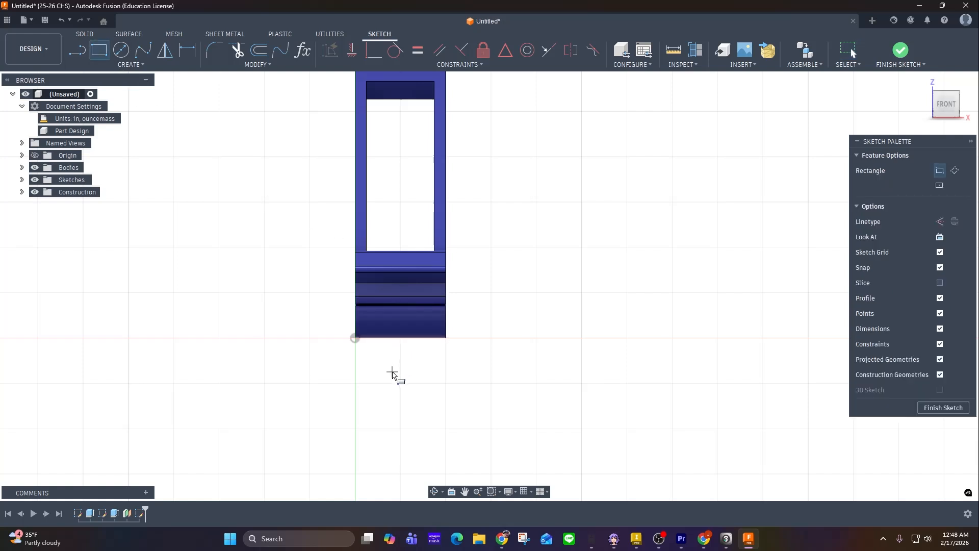
pyautogui.click(387, 353)
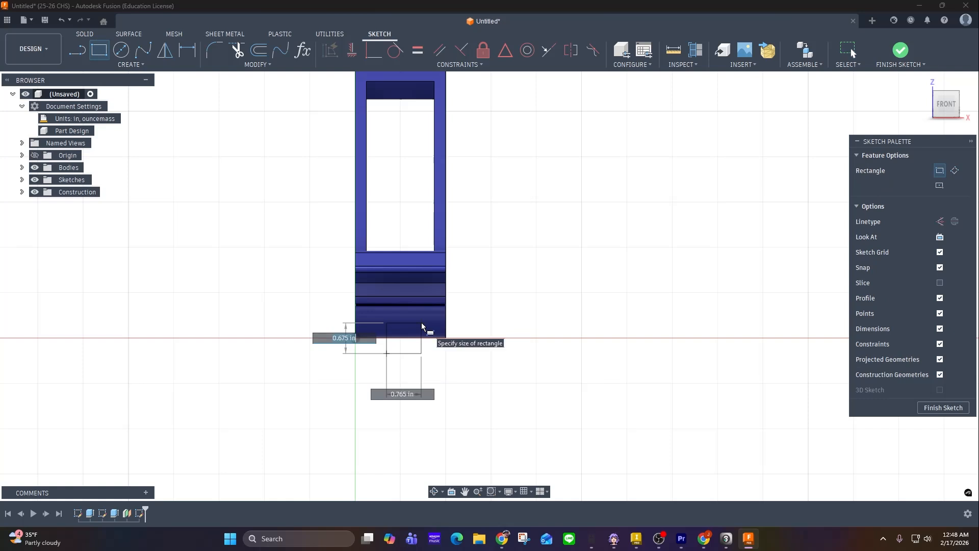
pyautogui.click(421, 323)
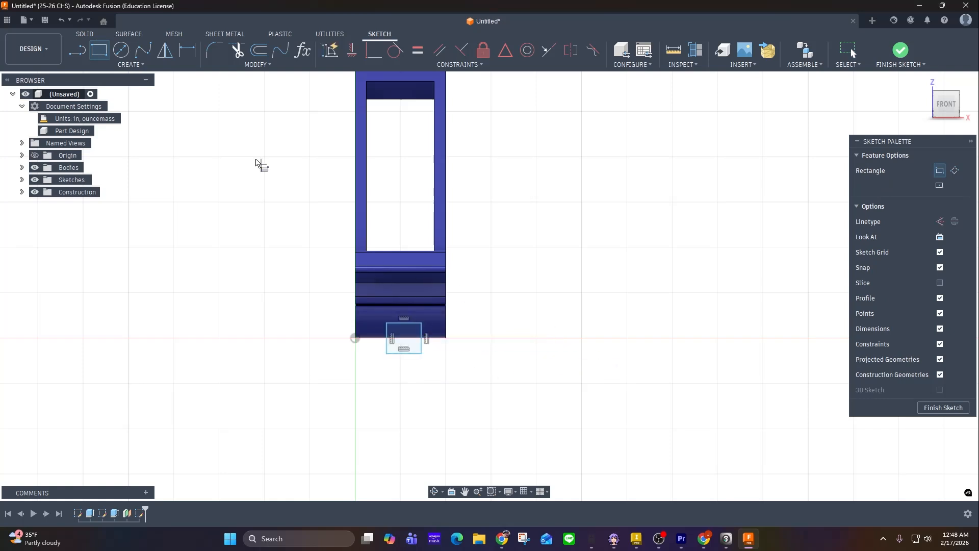
pyautogui.click(188, 50)
pyautogui.click(403, 353)
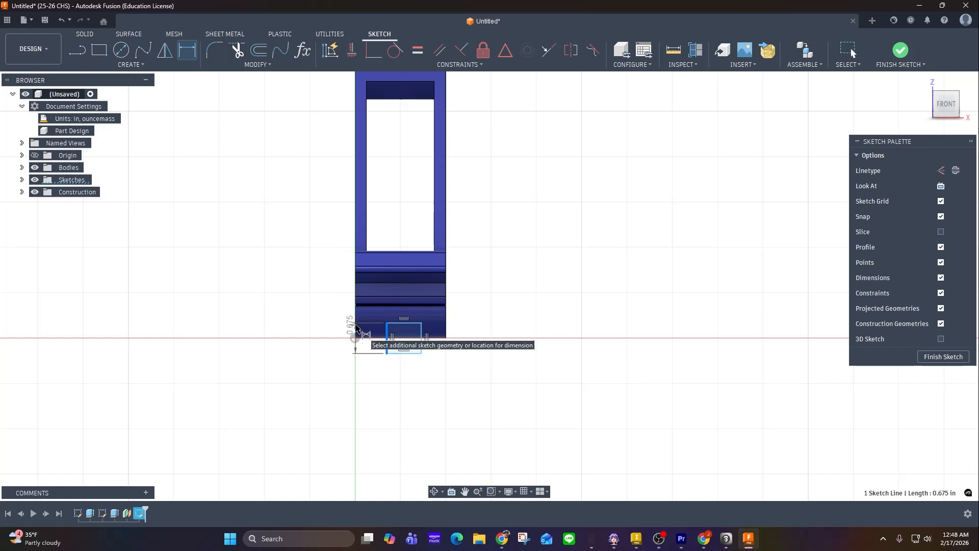
pyautogui.press('Escape')
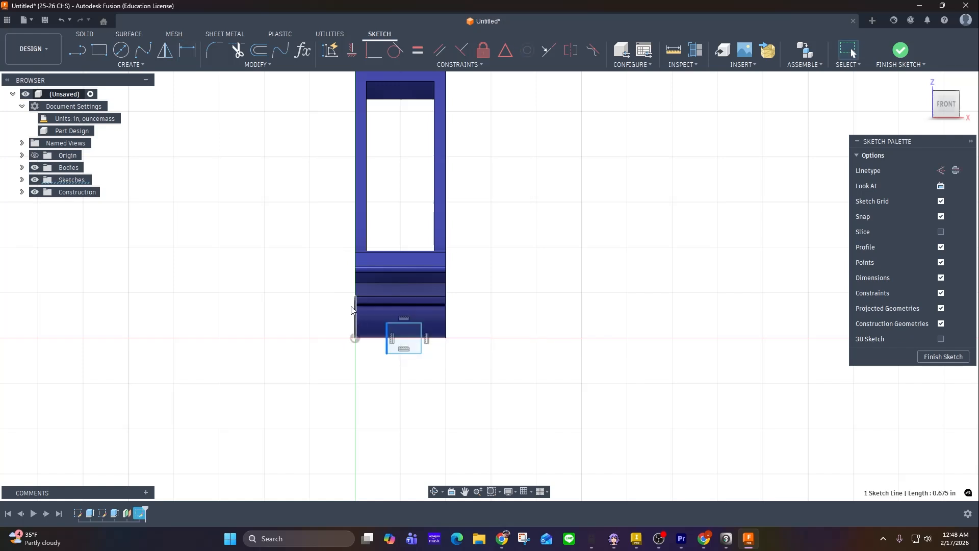
# Project the two side edges and the bottom and top edges of the base's rounded front into the sketch
pyautogui.click(105, 64)
pyautogui.moveTo(82, 234)
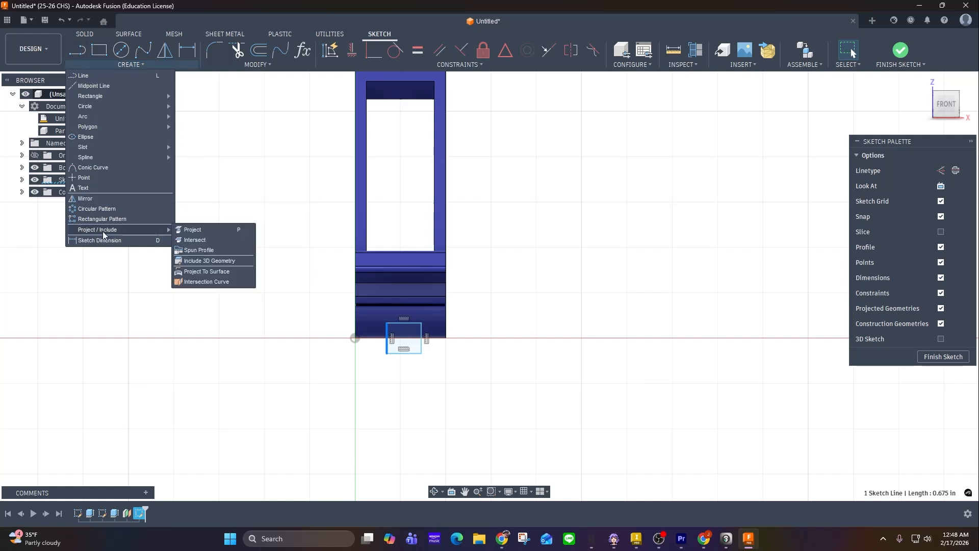
pyautogui.click(193, 230)
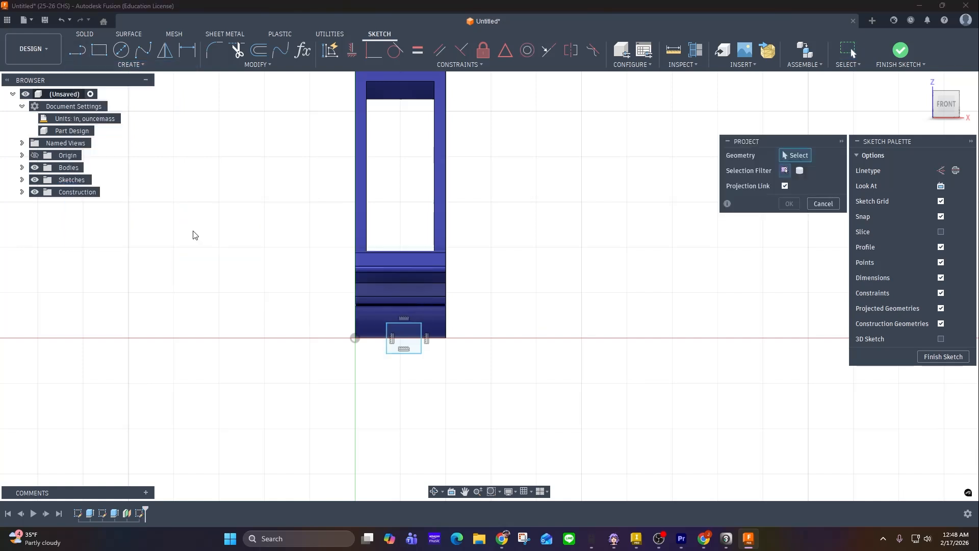
pyautogui.click(355, 317)
pyautogui.click(446, 330)
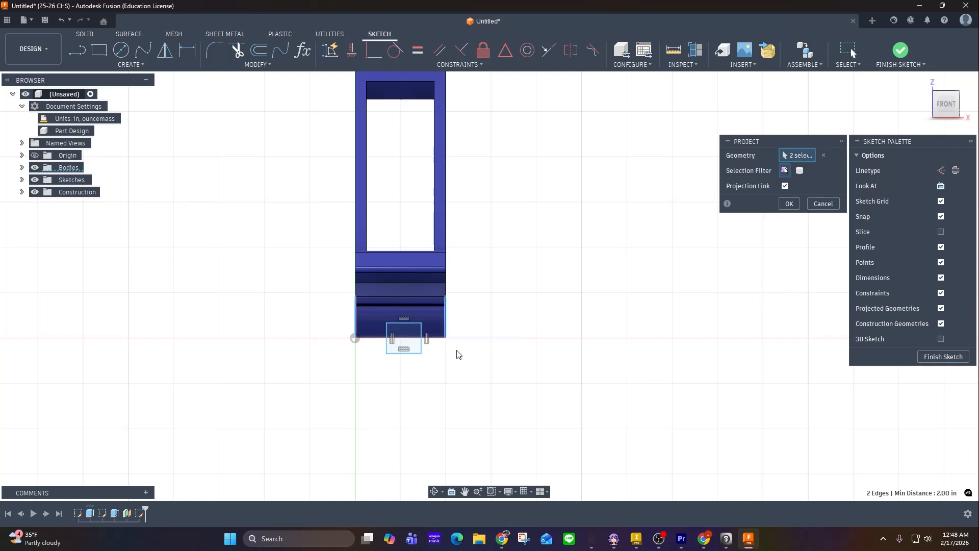
pyautogui.click(389, 337)
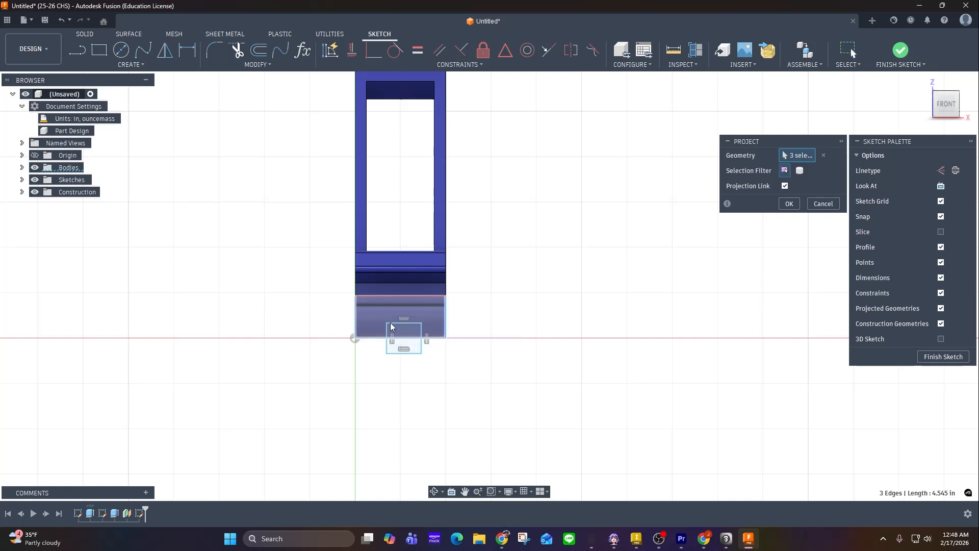
pyautogui.click(391, 296)
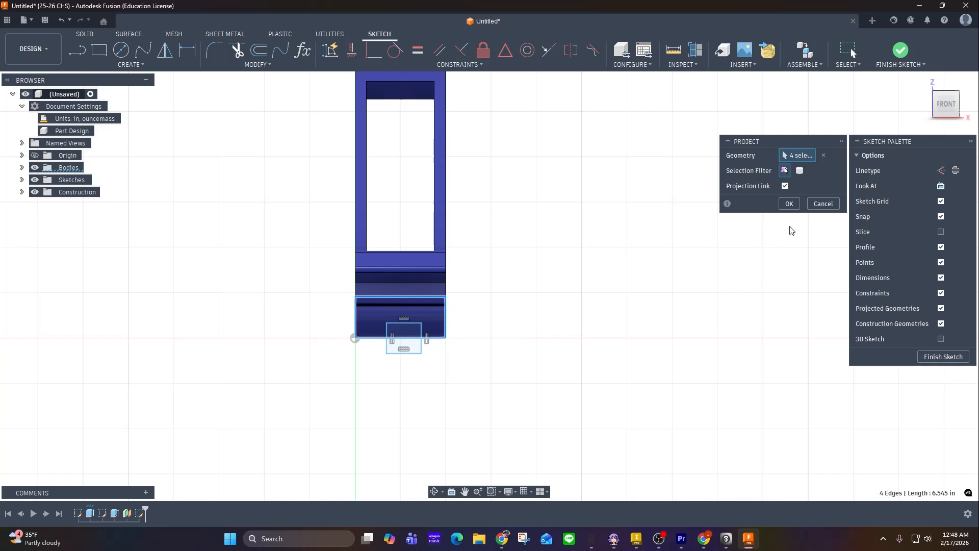
pyautogui.click(787, 203)
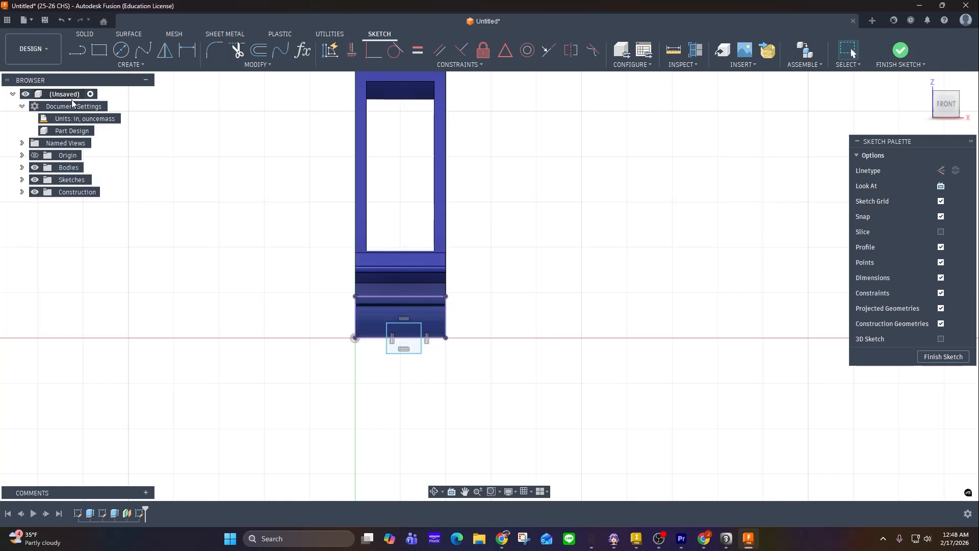
# Dimension the rectangle's left side 0.75 in from the projected left edge of the base
pyautogui.click(192, 49)
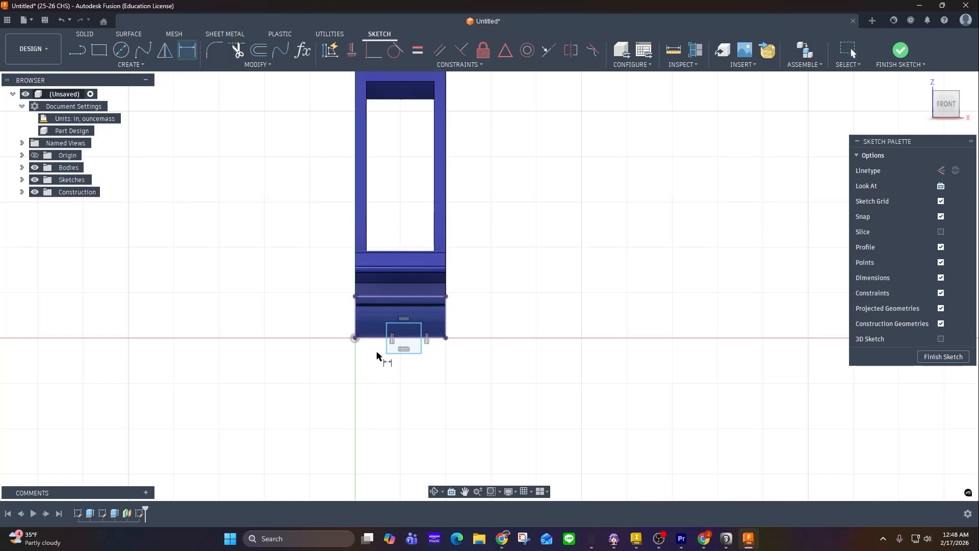
pyautogui.click(386, 339)
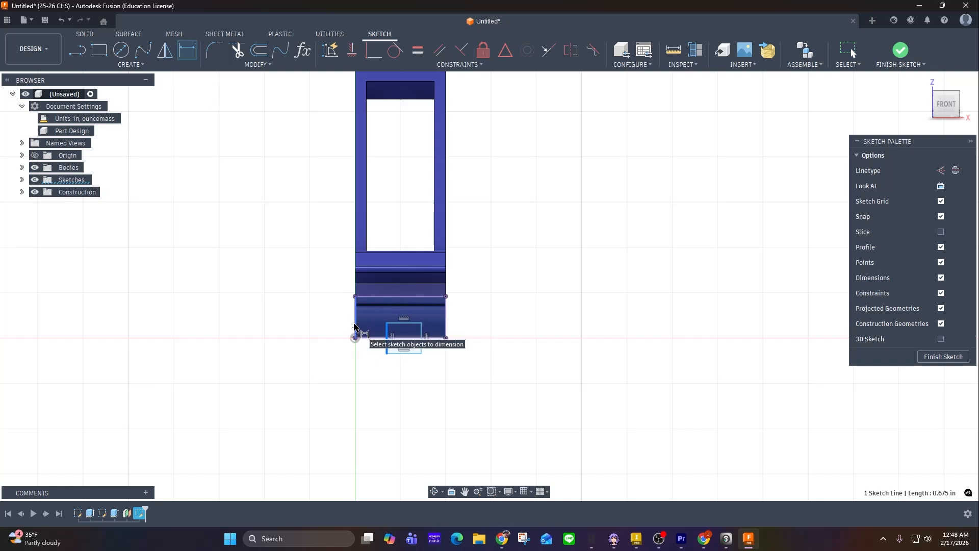
pyautogui.click(355, 337)
pyautogui.click(368, 383)
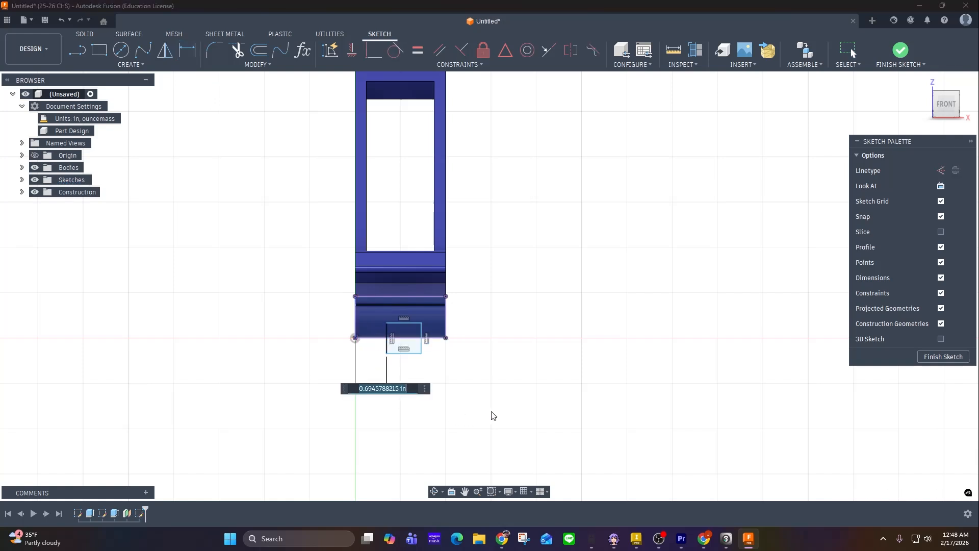
pyautogui.write('0.75')
pyautogui.press('Return')
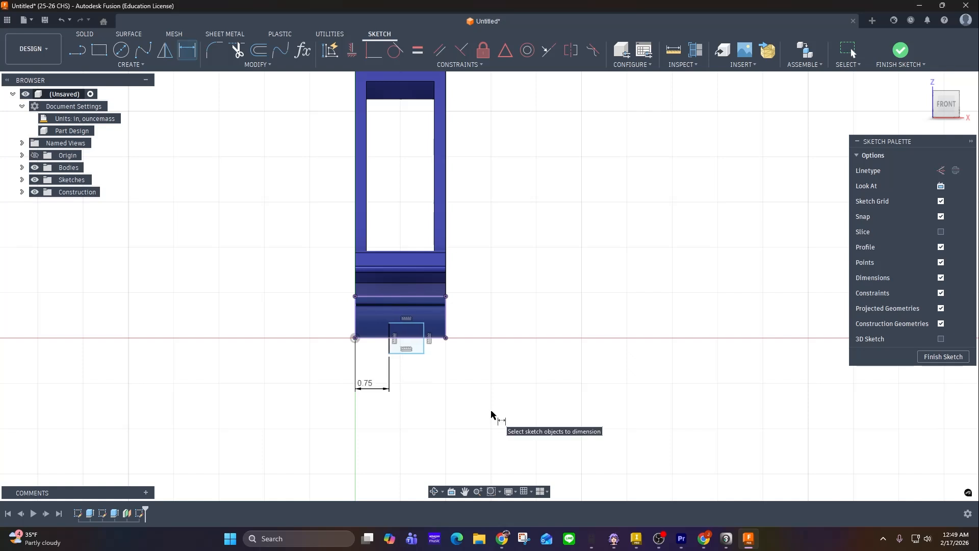
# Dimension the rectangle's right side 0.5 in from the projected right edge and set the left side's offset to 0.5 in as well
pyautogui.click(424, 343)
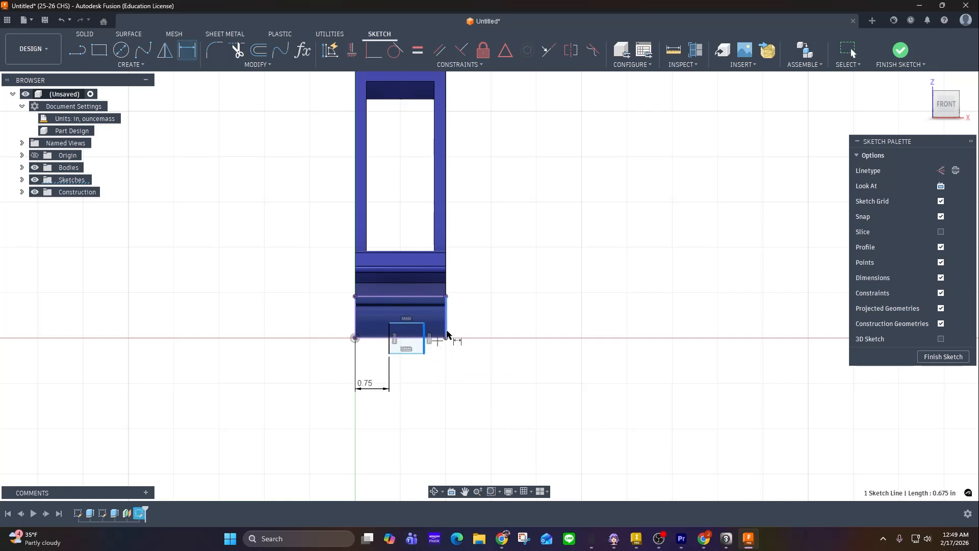
pyautogui.click(447, 335)
pyautogui.click(446, 388)
pyautogui.write('0.')
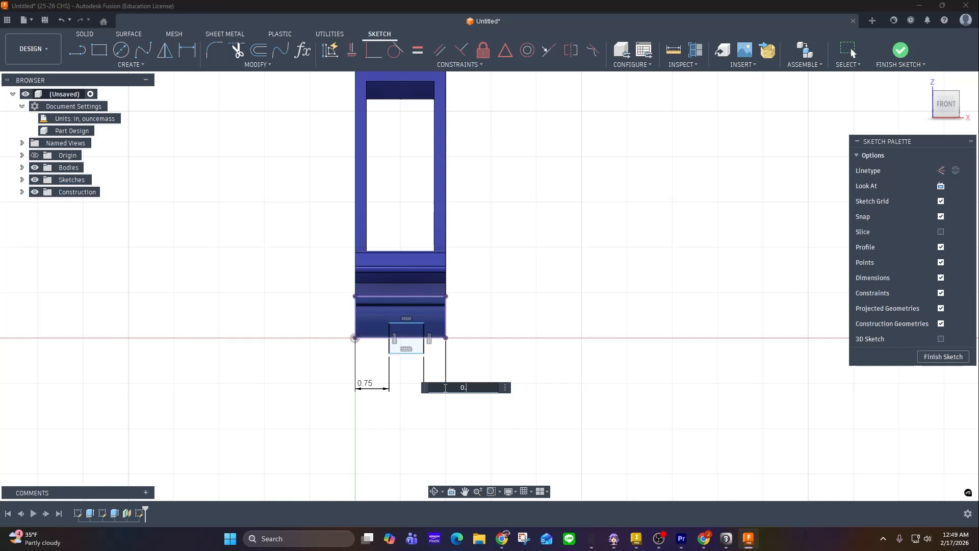
pyautogui.write('5')
pyautogui.press('Return')
pyautogui.doubleClick(364, 385)
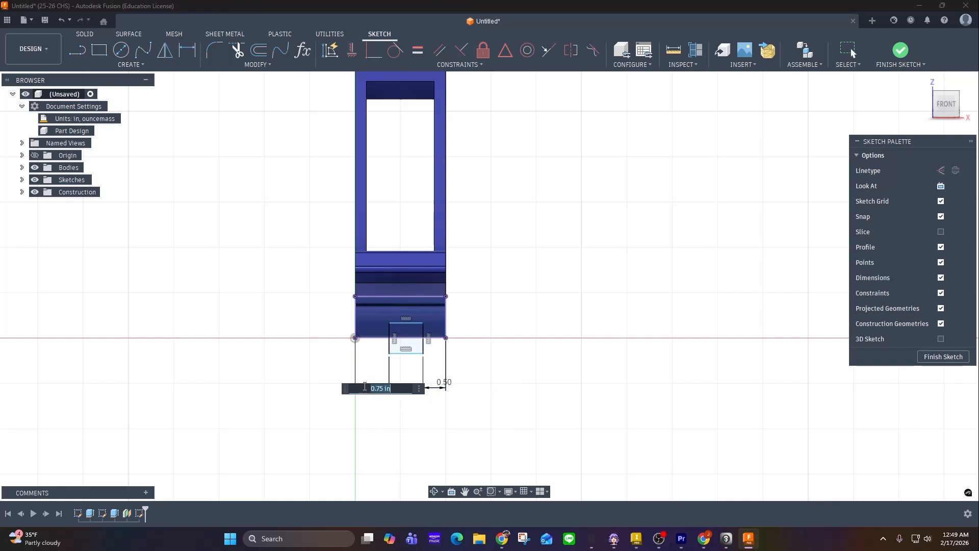
pyautogui.write('0.5')
pyautogui.press('Return')
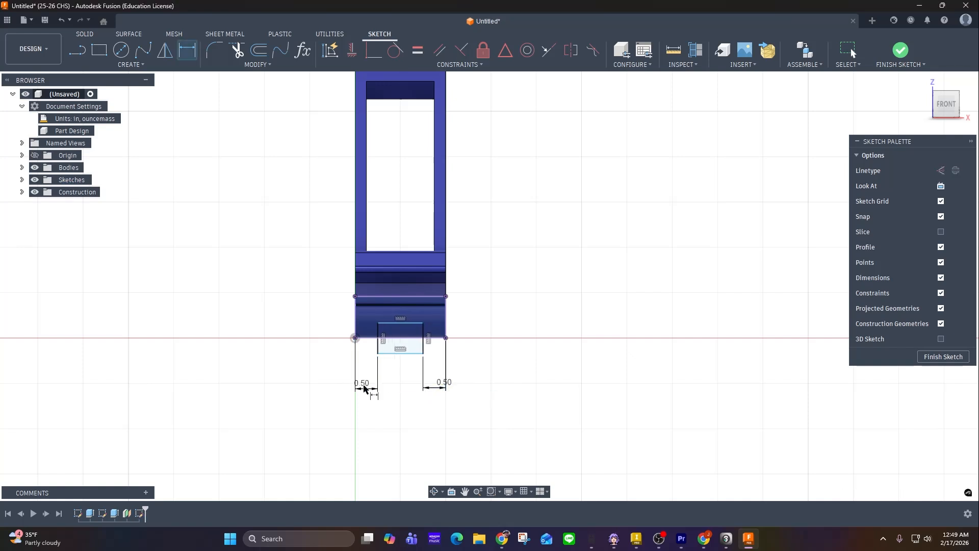
# Dimension the rectangle's upper side 0.25 in above the projected bottom edge of the base
pyautogui.click(407, 327)
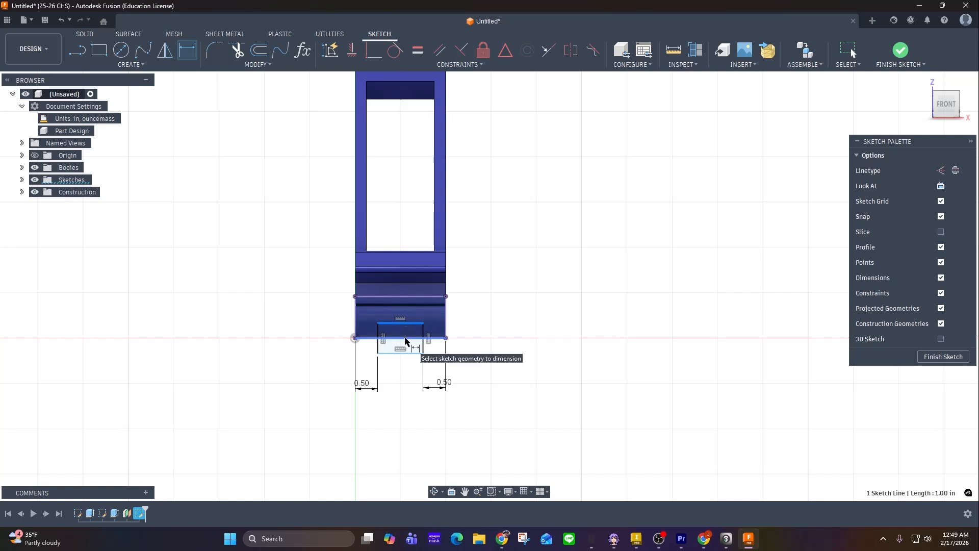
pyautogui.click(416, 338)
pyautogui.click(491, 334)
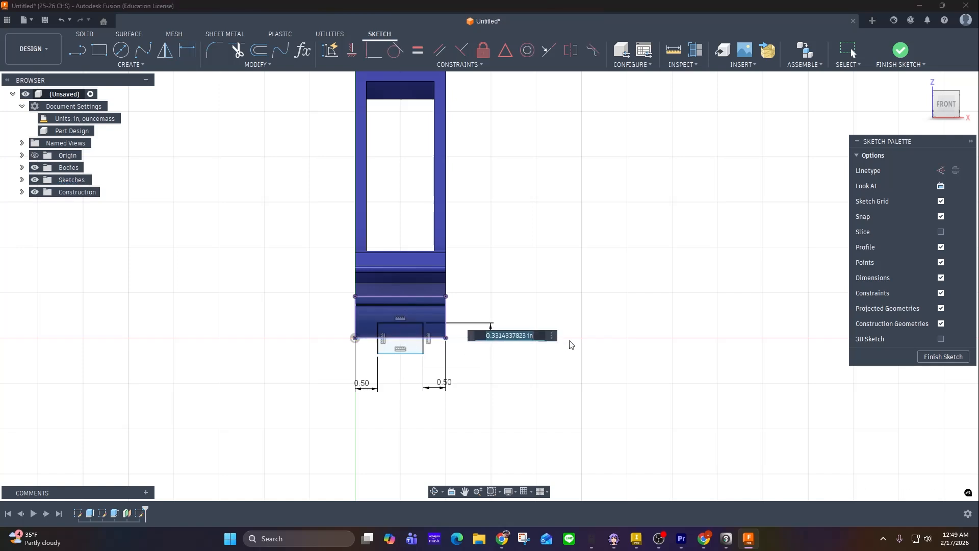
pyautogui.write('0.25')
pyautogui.press('Return')
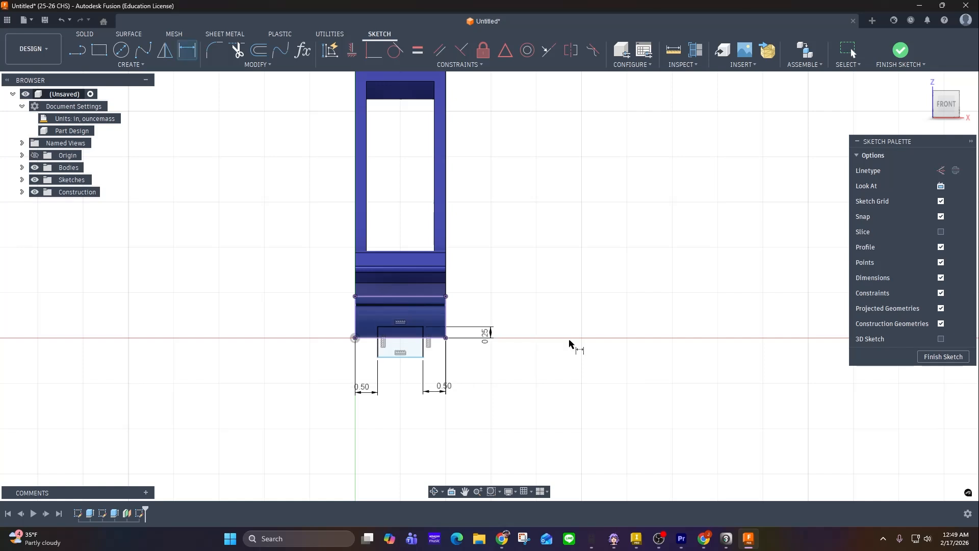
pyautogui.moveTo(587, 397)
pyautogui.keyDown('shift'); pyautogui.mouseDown(button='middle')
pyautogui.moveTo(548, 401)
pyautogui.moveTo(594, 404)
pyautogui.mouseUp(button='middle'); pyautogui.keyUp('shift')
pyautogui.press('d')
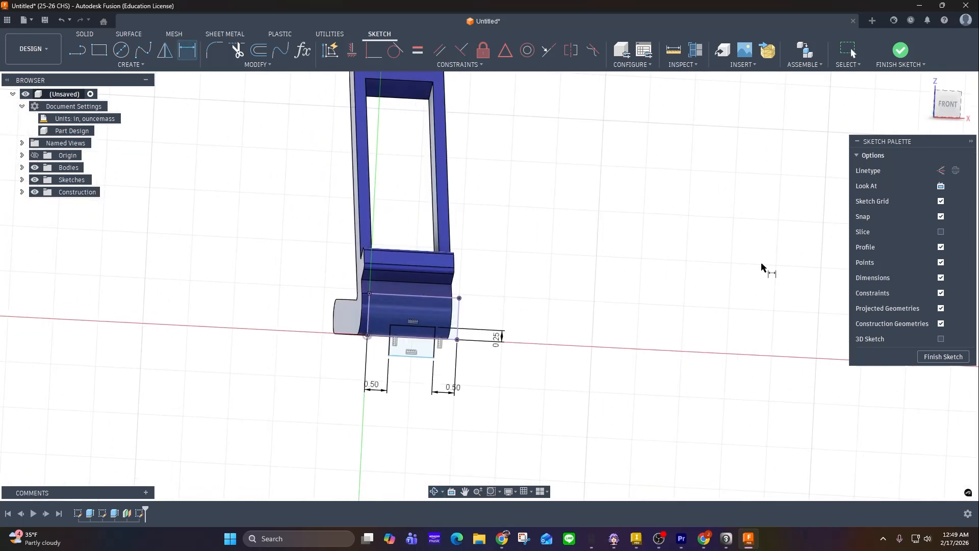
pyautogui.click(948, 104)
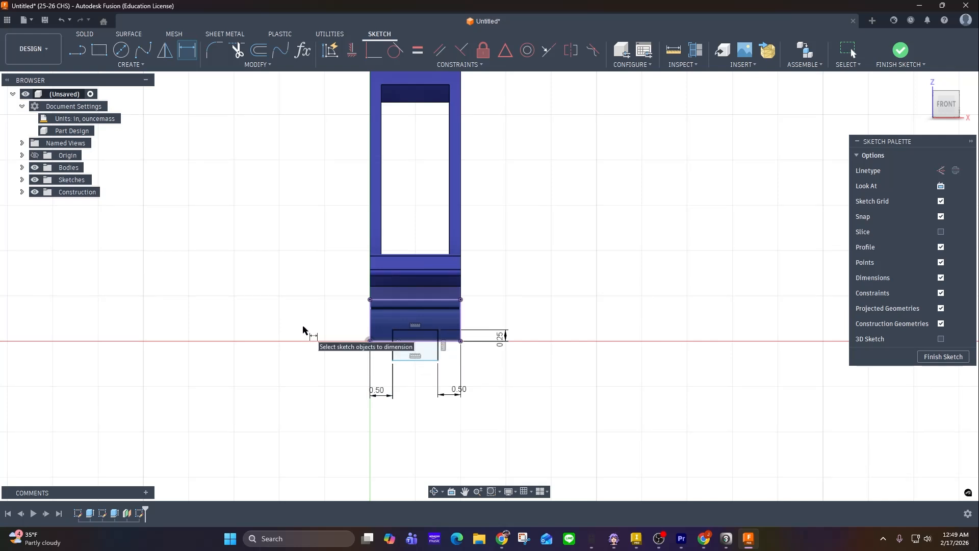
# Finish the sketch and extrude the rectangle area overlapping the base's lower front as a cut with extent All
pyautogui.click(941, 356)
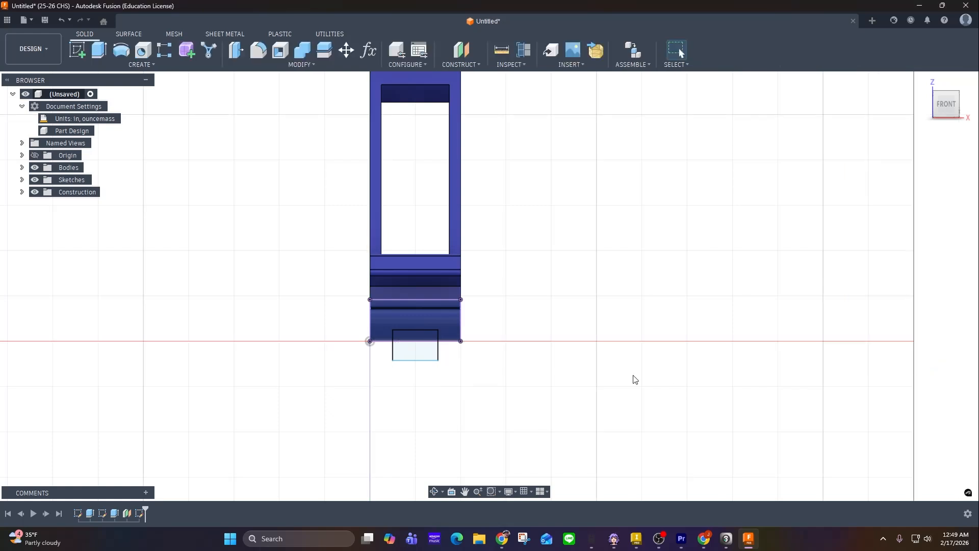
pyautogui.click(99, 49)
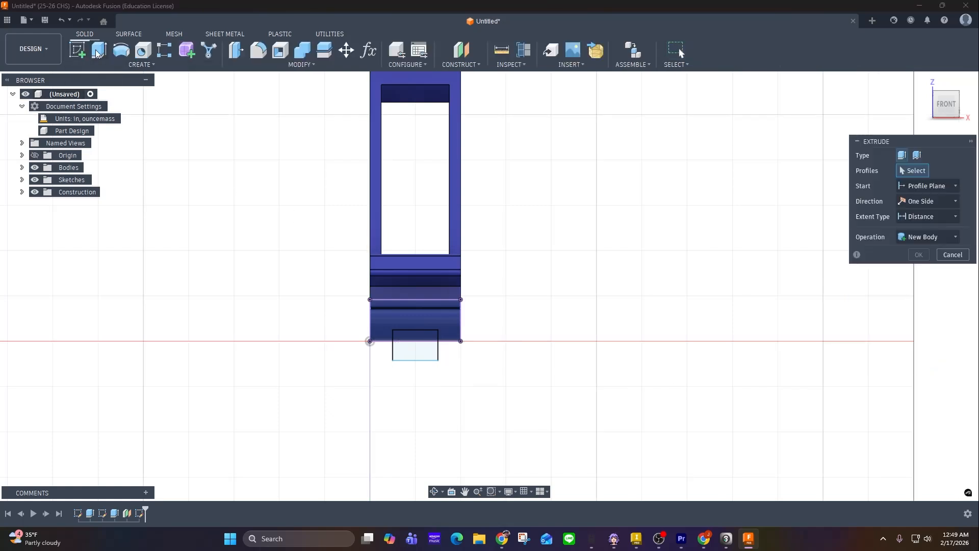
pyautogui.click(410, 347)
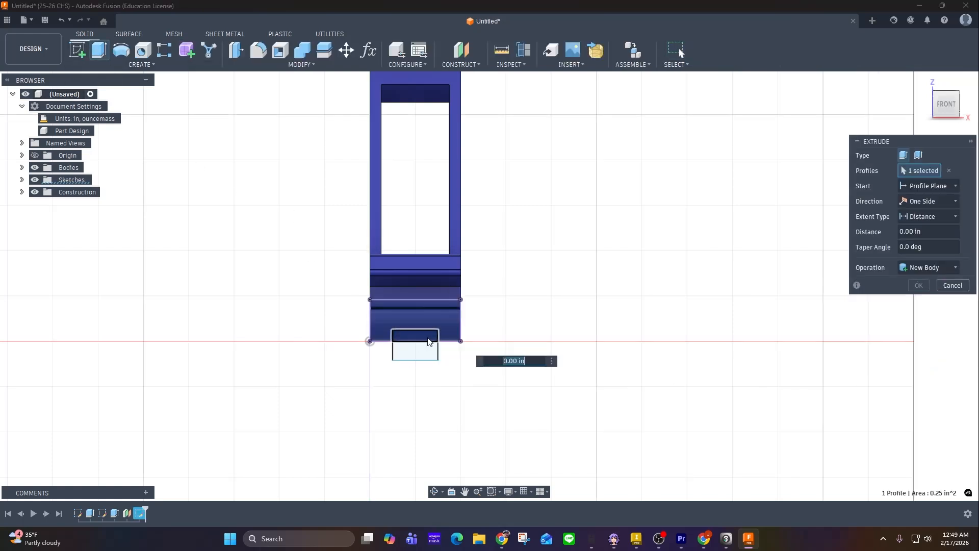
pyautogui.click(937, 267)
pyautogui.click(897, 294)
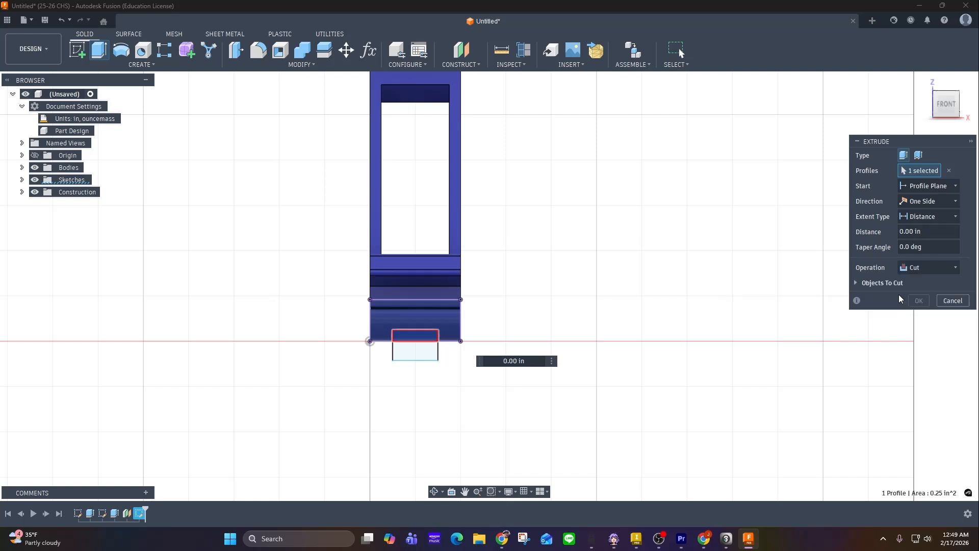
pyautogui.click(932, 216)
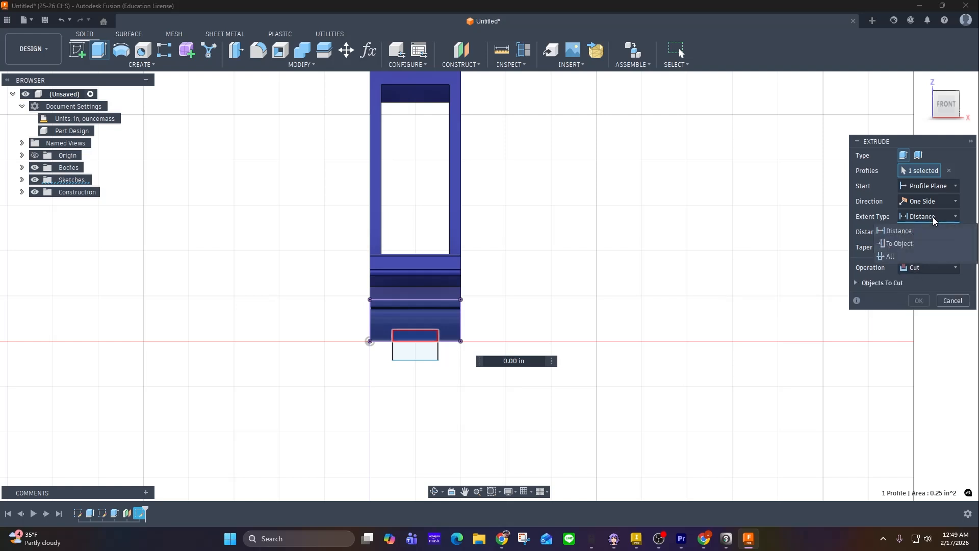
pyautogui.click(915, 254)
pyautogui.click(919, 300)
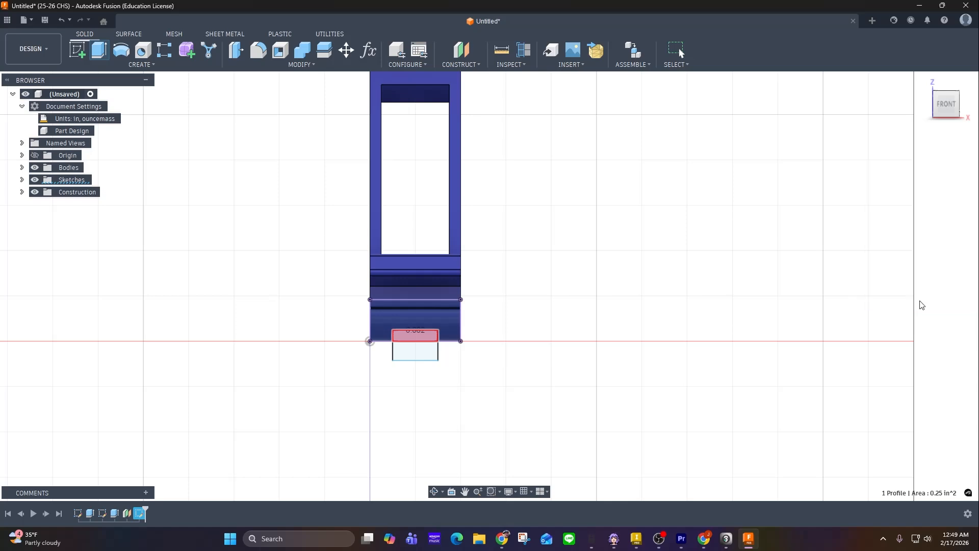
# Start a sketch on the flat face just above the base's rounded front and draw a rectangle about 1 in wide and 0.28 in high
pyautogui.moveTo(681, 318)
pyautogui.keyDown('shift'); pyautogui.mouseDown(button='middle')
pyautogui.moveTo(542, 319)
pyautogui.moveTo(682, 317)
pyautogui.mouseUp(button='middle'); pyautogui.keyUp('shift')
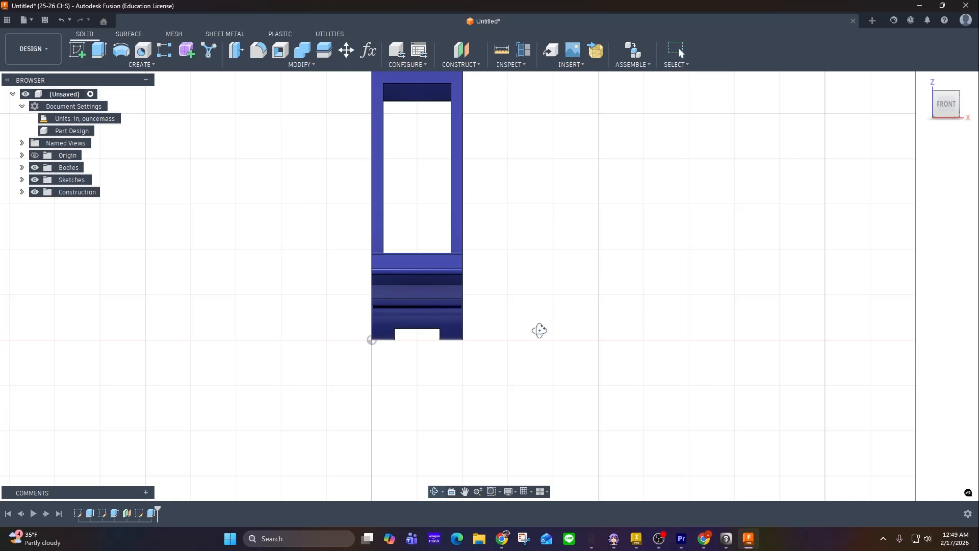
pyautogui.keyDown('shift'); pyautogui.moveTo(540, 329); pyautogui.dragTo(540, 282, button='middle'); pyautogui.keyUp('shift')
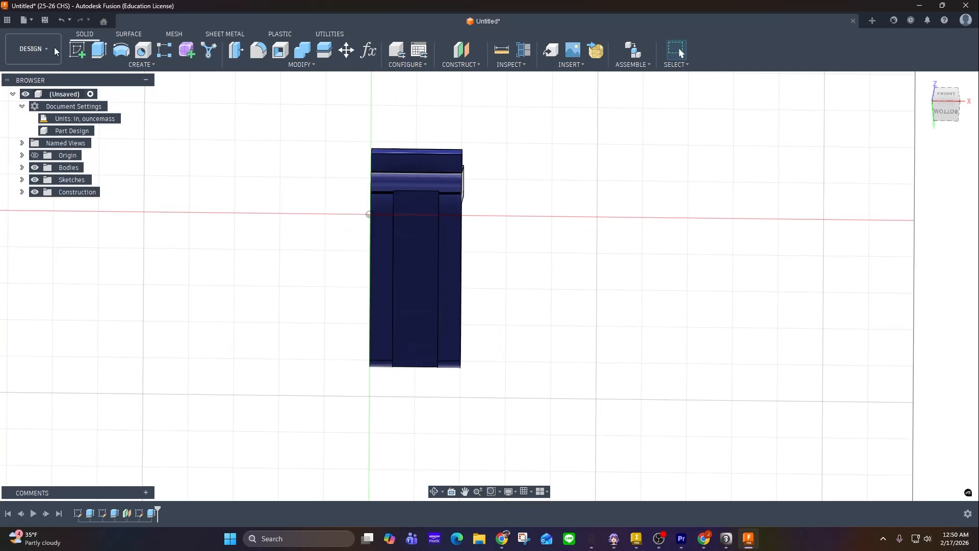
pyautogui.click(76, 51)
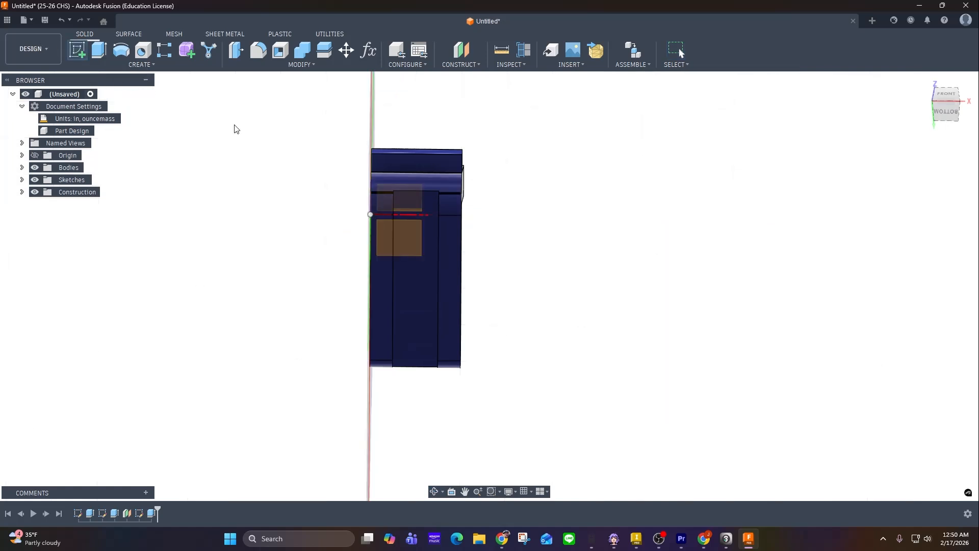
pyautogui.click(415, 160)
pyautogui.scroll(6, 536, 248)
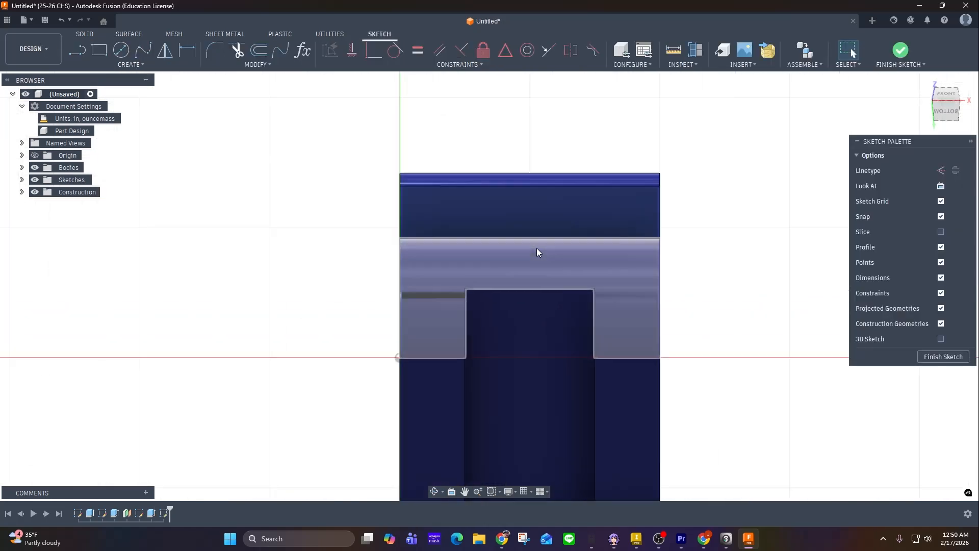
pyautogui.moveTo(529, 240); pyautogui.dragTo(444, 262, button='middle')
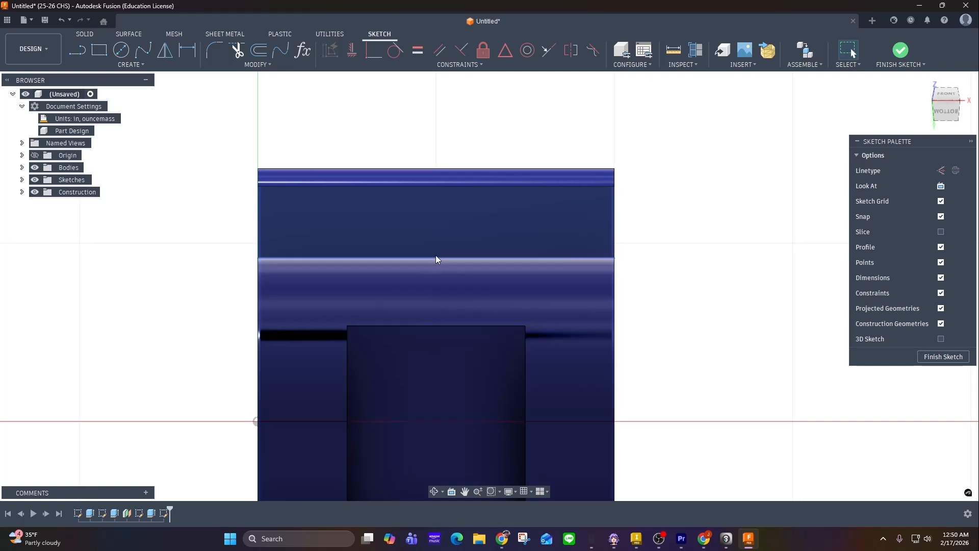
pyautogui.click(98, 49)
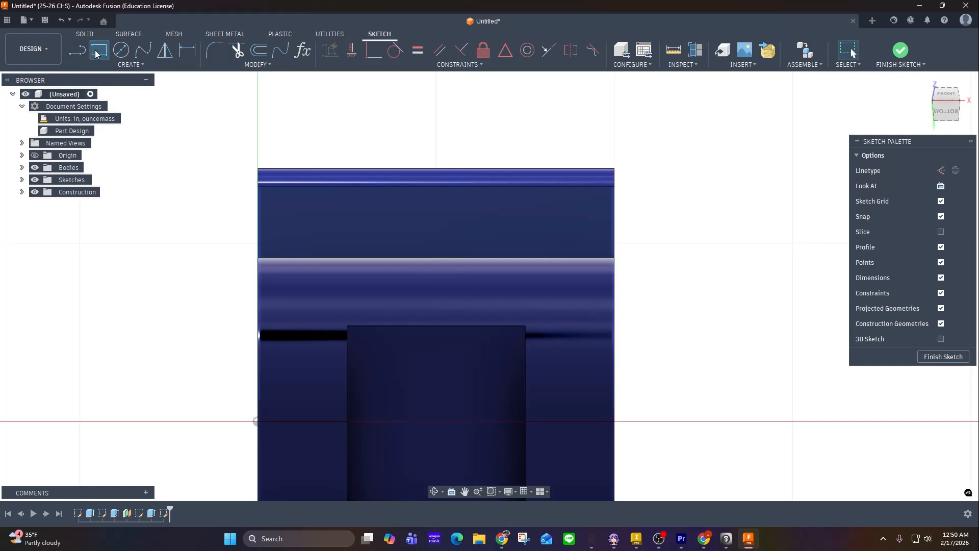
pyautogui.click(344, 248)
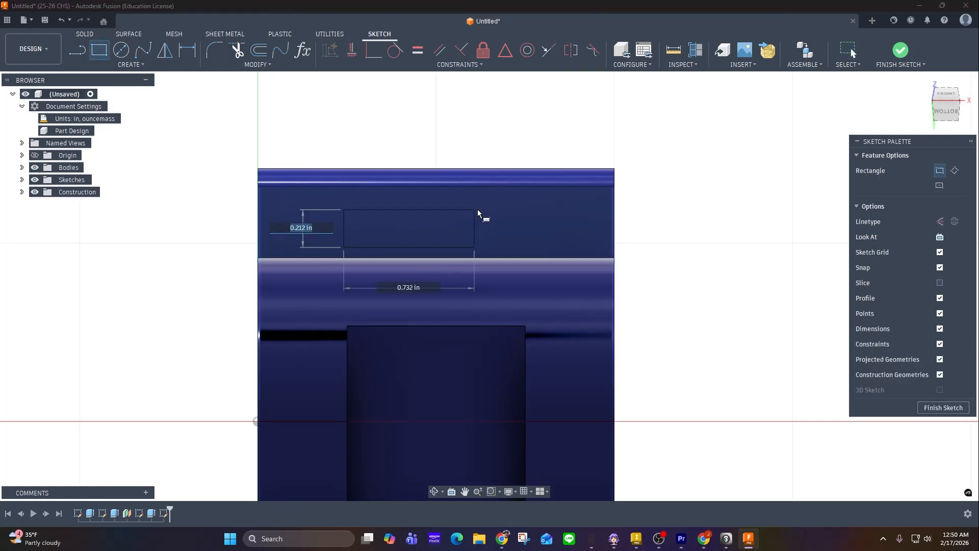
pyautogui.click(525, 198)
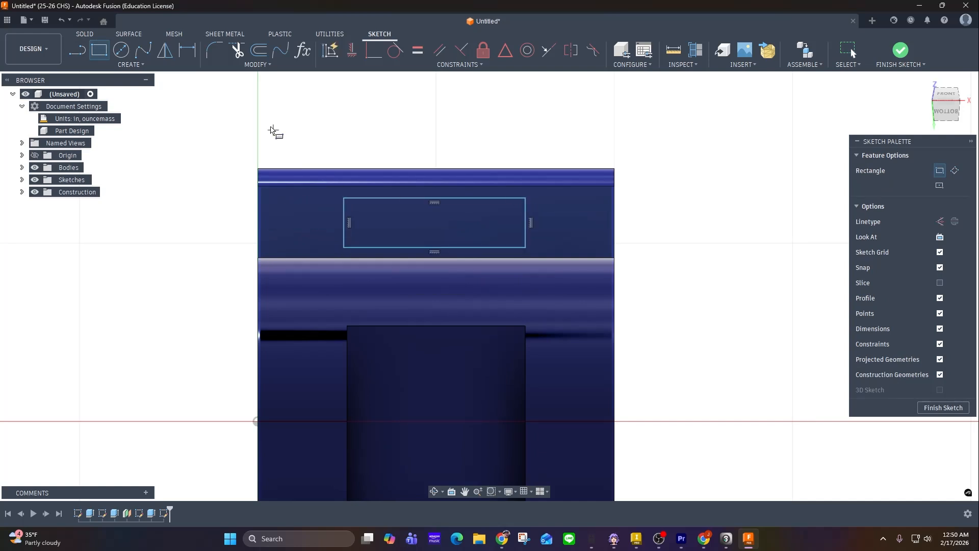
# Dimension the new rectangle's left side 0.5 in from the left edge of the face
pyautogui.click(184, 51)
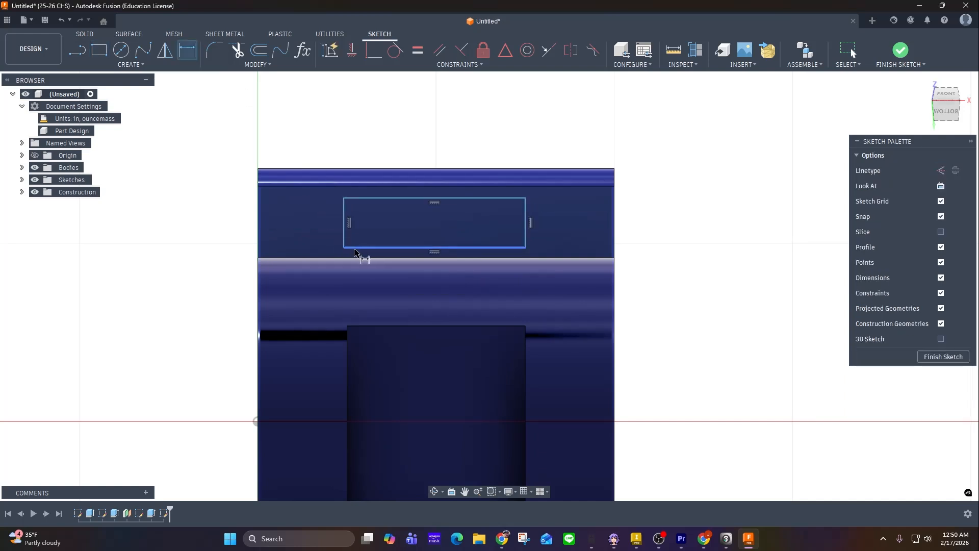
pyautogui.click(259, 227)
pyautogui.click(332, 119)
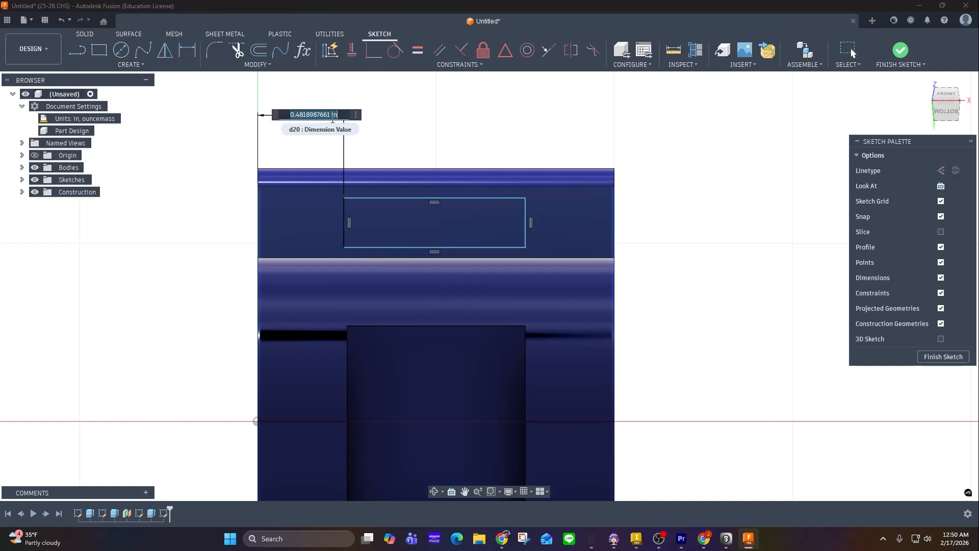
pyautogui.write('.5')
pyautogui.press('Return')
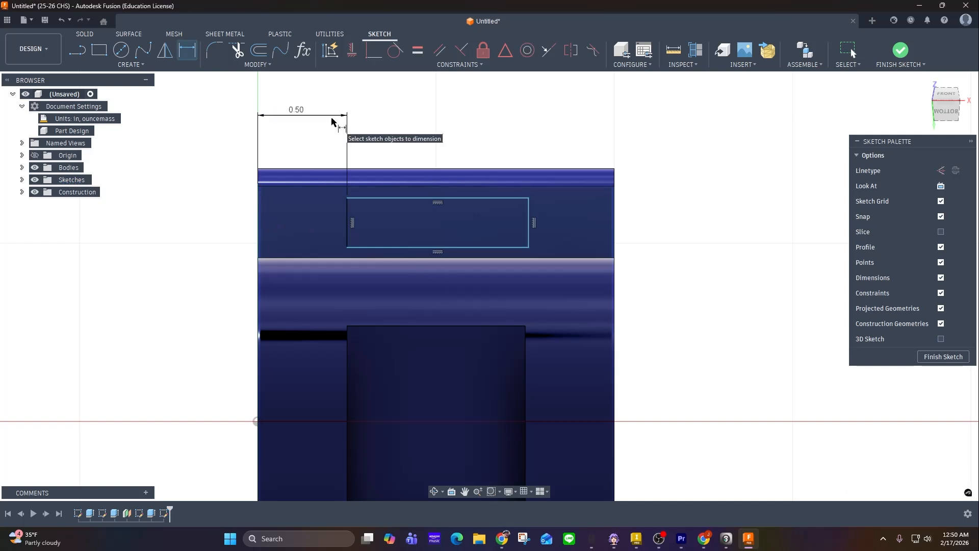
# Dimension the new rectangle's right side 0.5 in from the right edge of the face
pyautogui.click(530, 241)
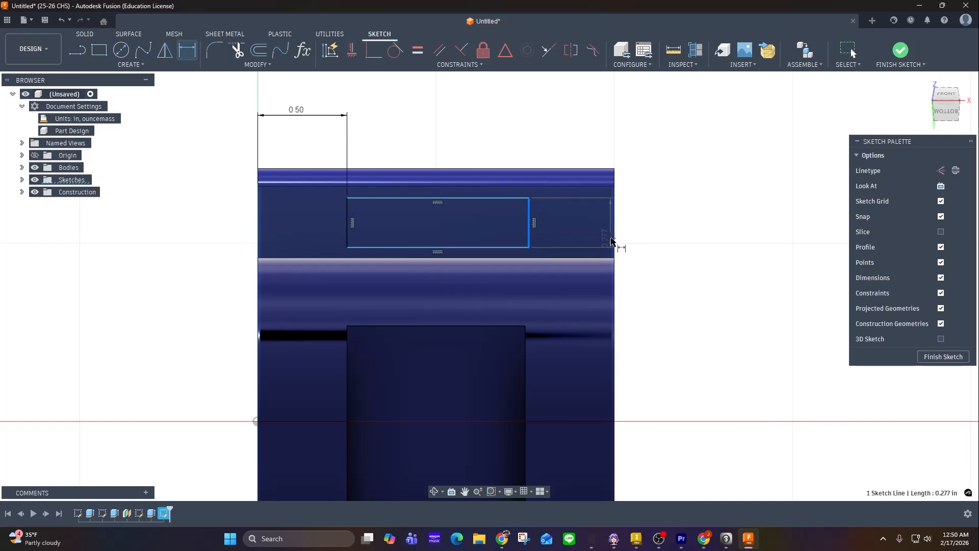
pyautogui.click(616, 239)
pyautogui.click(576, 113)
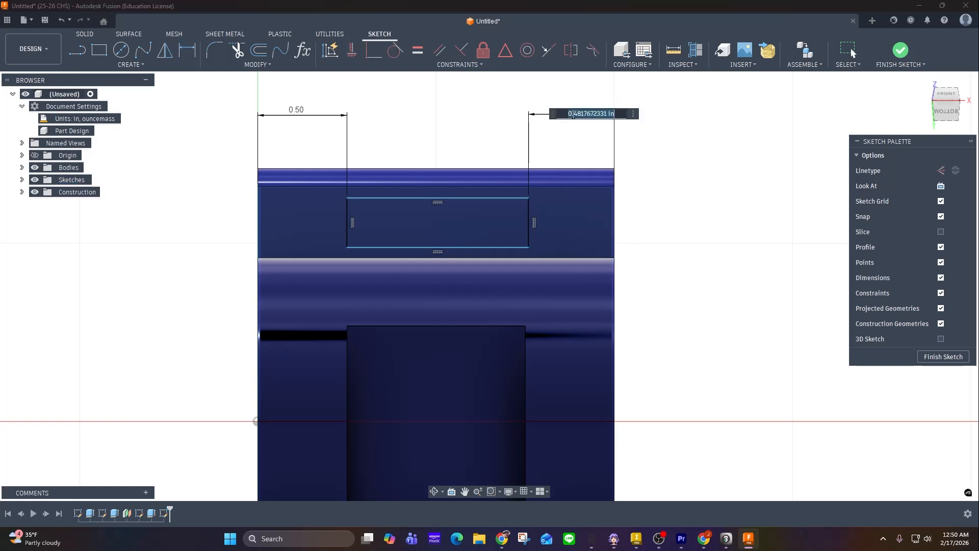
pyautogui.write('0.5')
pyautogui.press('Return')
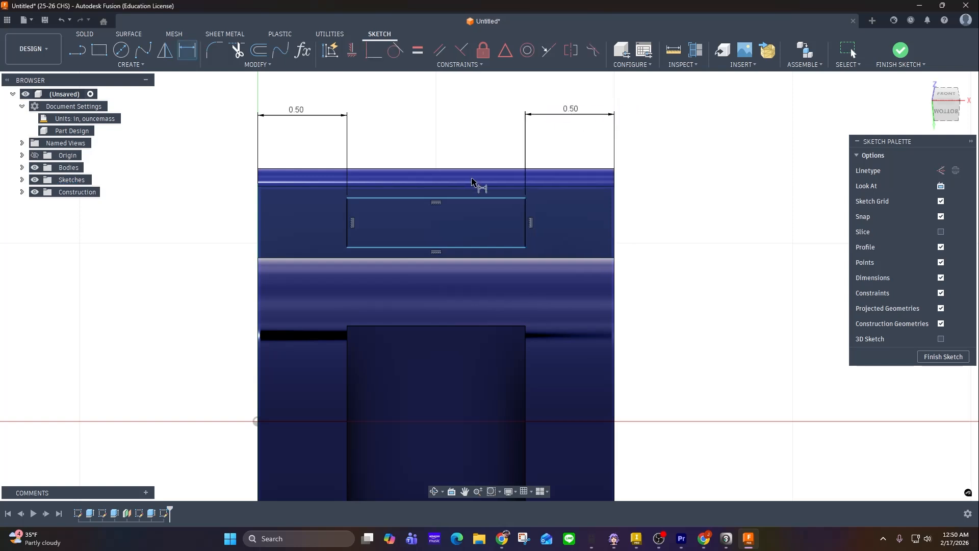
# Dimension the distance between the rectangle's upper and lower sides as 0.25 in
pyautogui.click(479, 198)
pyautogui.click(472, 248)
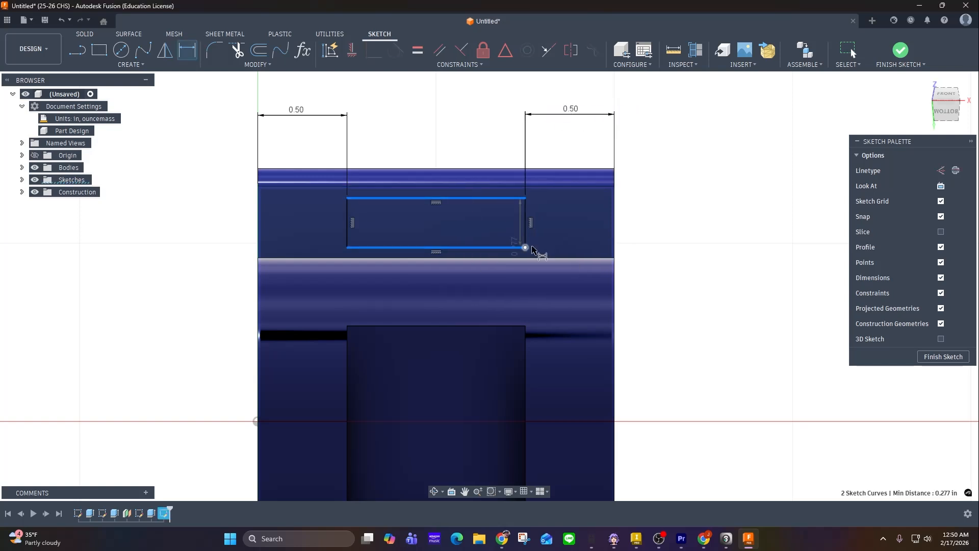
pyautogui.click(674, 239)
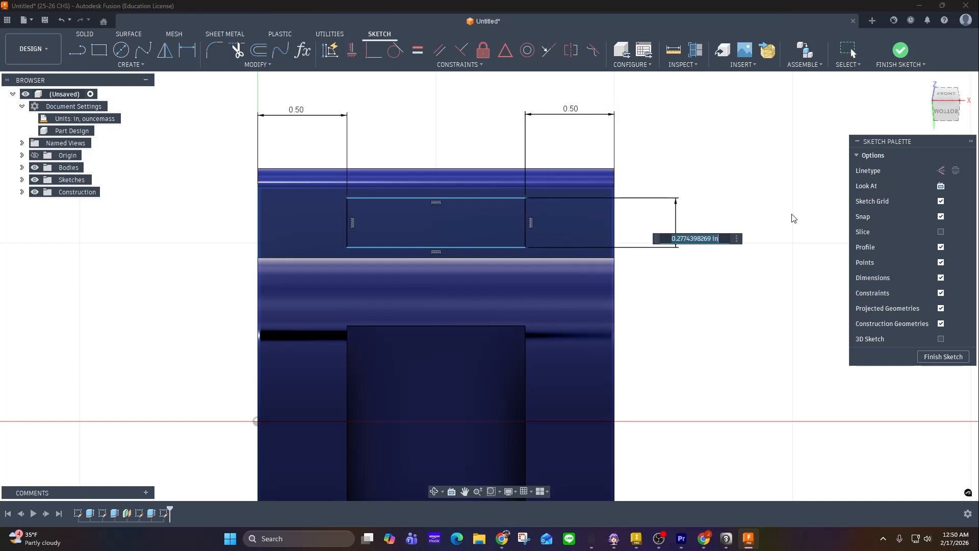
pyautogui.write('0.25')
pyautogui.press('Return')
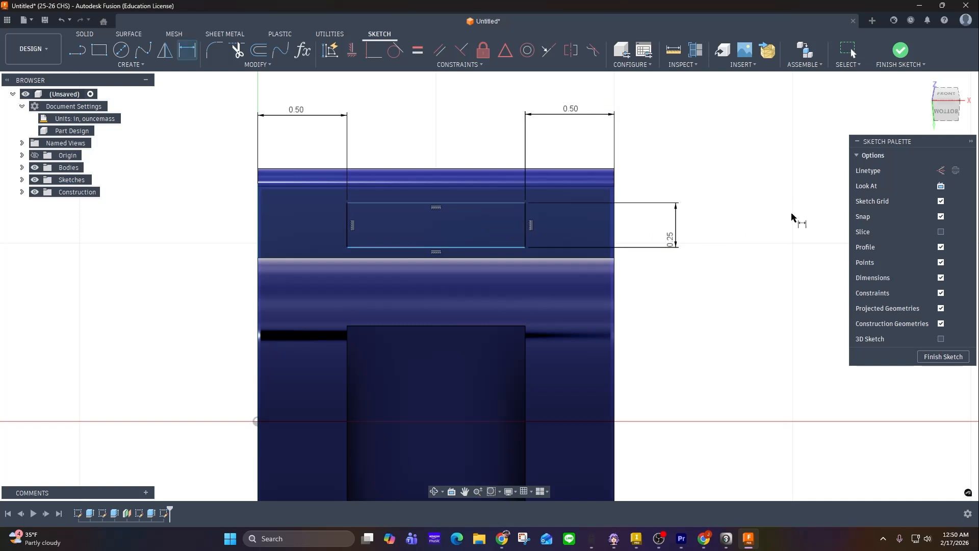
# Dimension the rectangle's lower side 0.1 in from the lower edge of the face and change that offset to 0.01 in
pyautogui.click(473, 248)
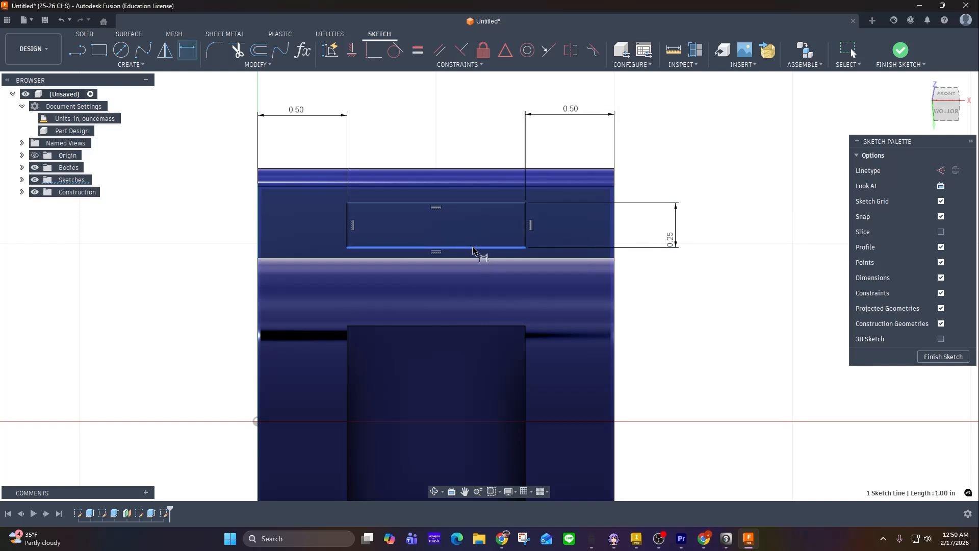
pyautogui.click(473, 259)
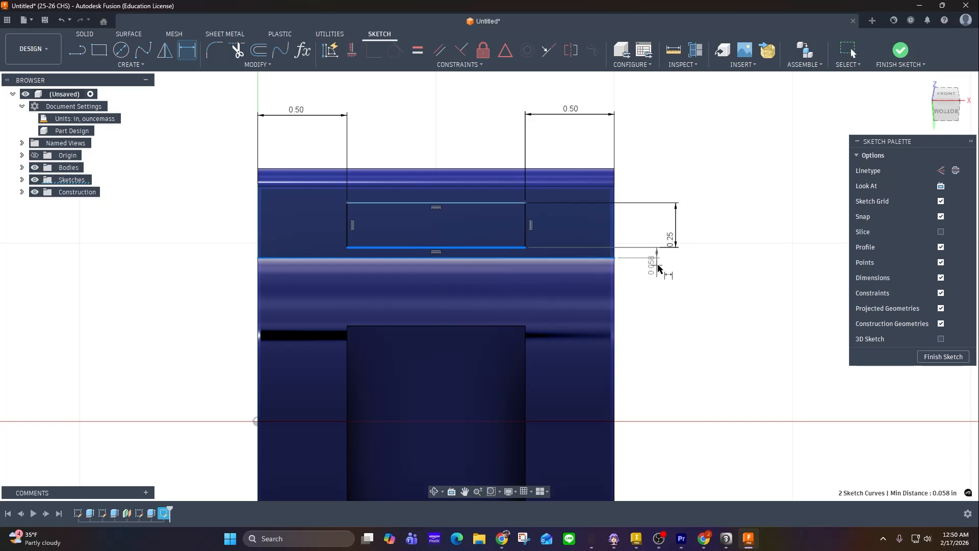
pyautogui.click(696, 256)
pyautogui.write('0.1')
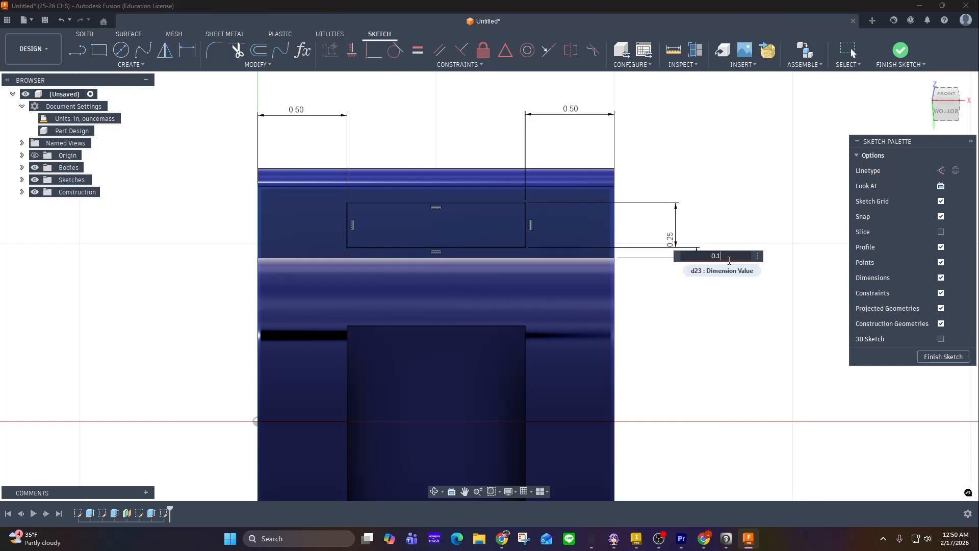
pyautogui.press('Return')
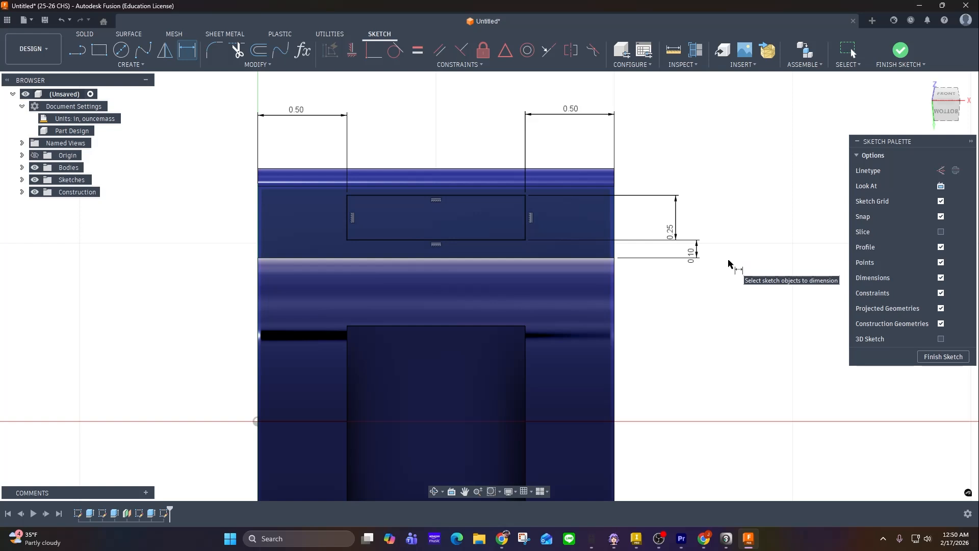
pyautogui.doubleClick(693, 257)
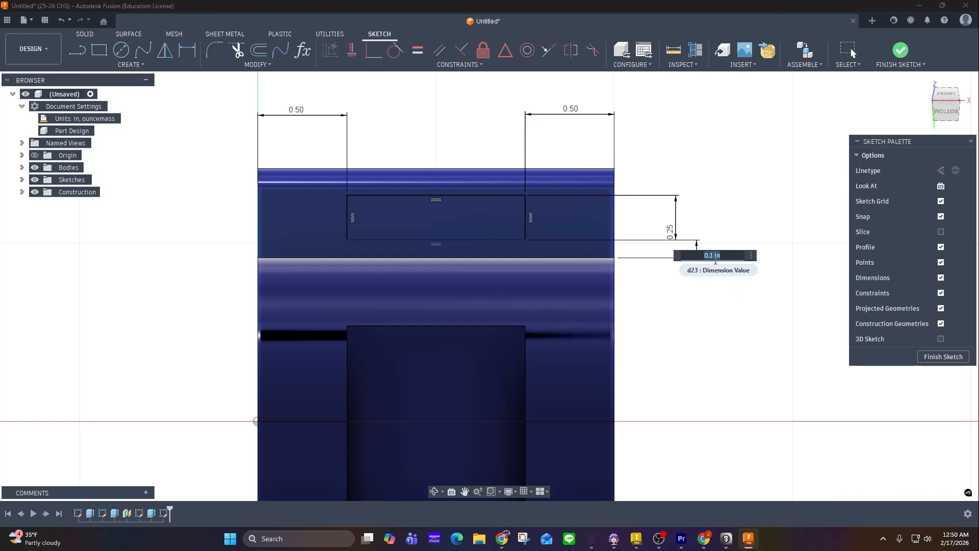
pyautogui.press('Return')
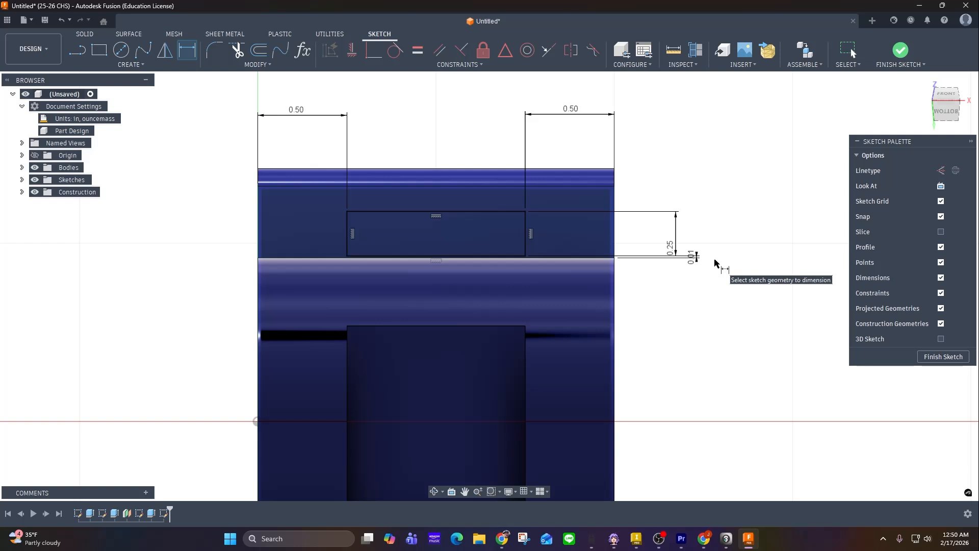
# Finish the sketch and extrude the rectangle above the rounded front as a cut with extent All, flipped into the body
pyautogui.click(943, 356)
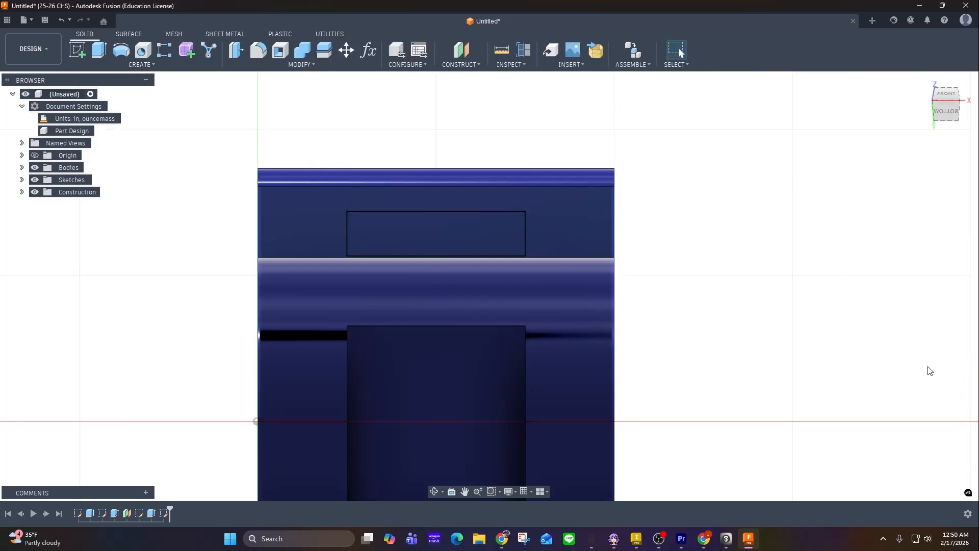
pyautogui.click(98, 50)
pyautogui.click(407, 228)
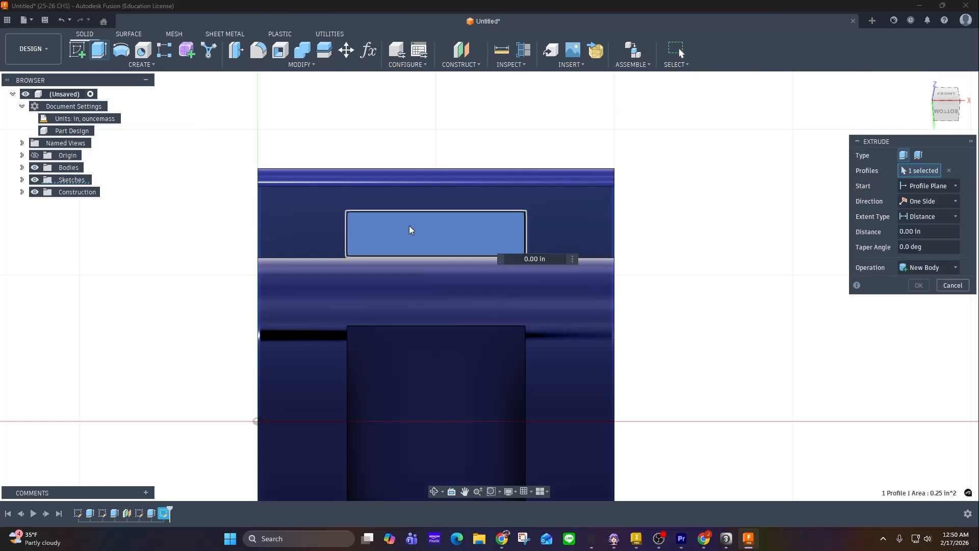
pyautogui.click(926, 220)
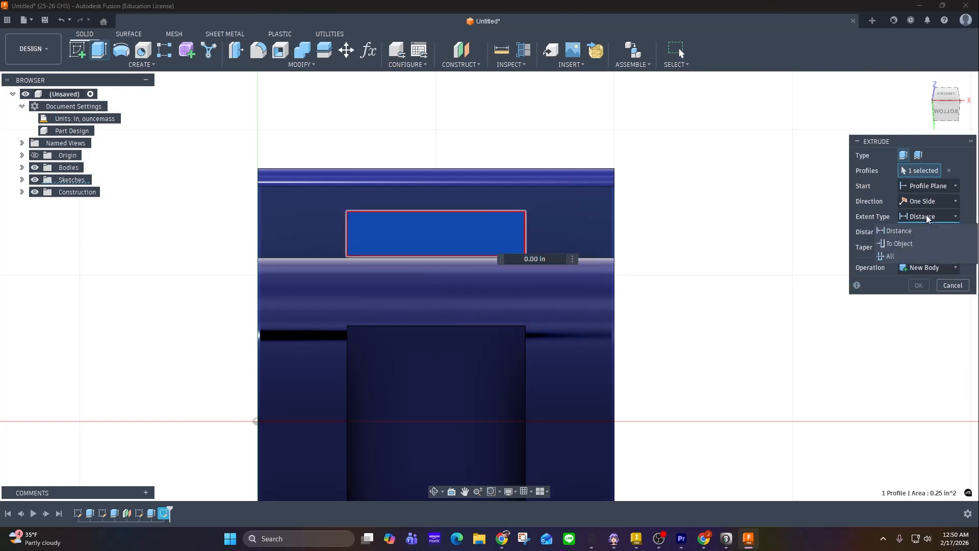
pyautogui.click(920, 259)
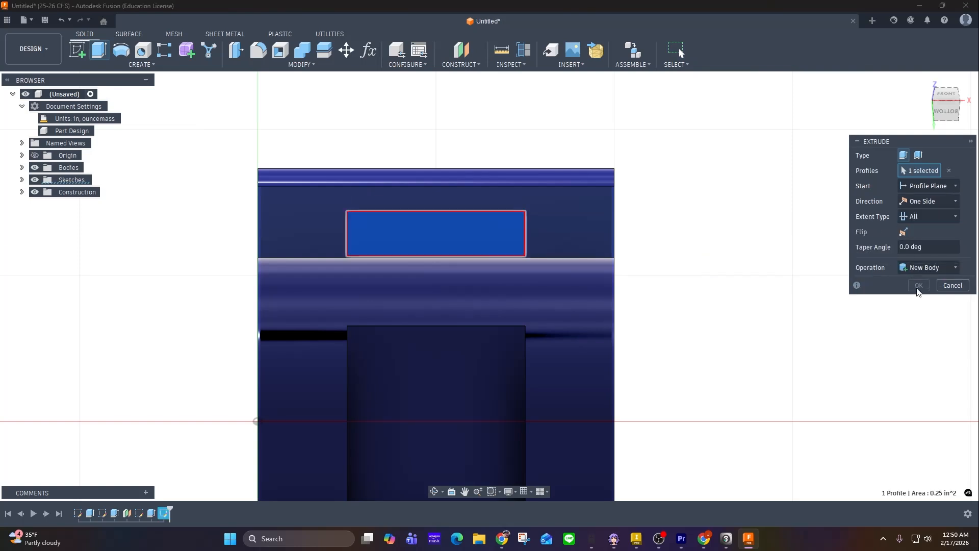
pyautogui.click(928, 267)
pyautogui.click(915, 292)
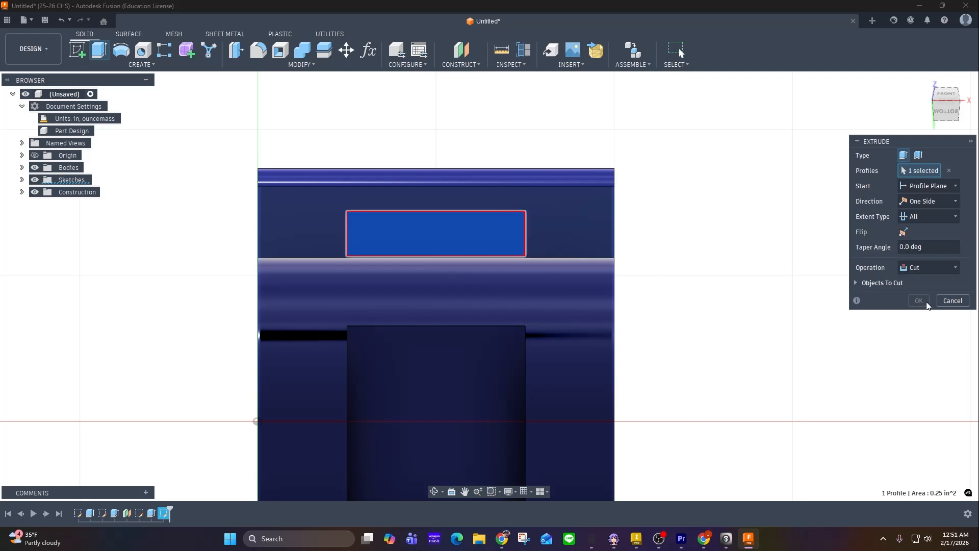
pyautogui.click(904, 233)
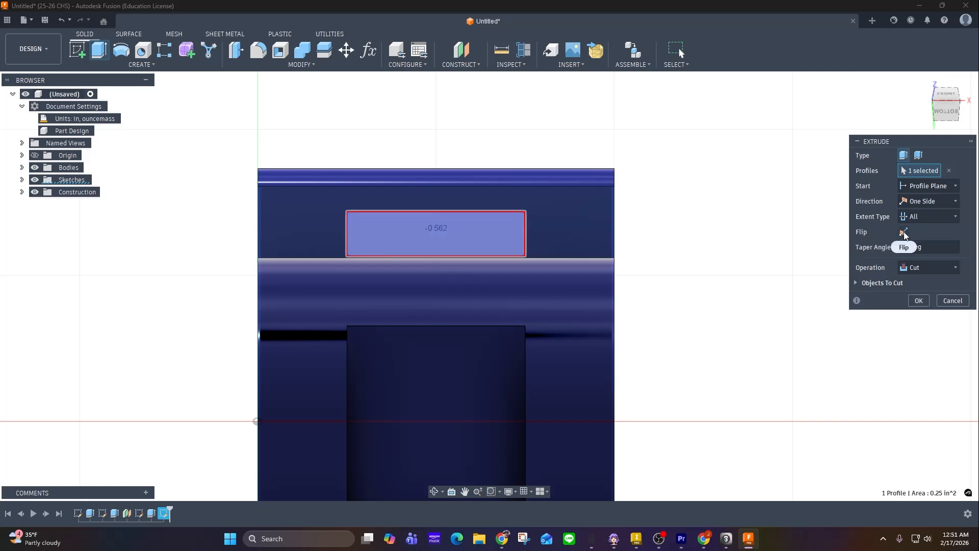
pyautogui.click(918, 301)
pyautogui.keyDown('shift'); pyautogui.moveTo(717, 233); pyautogui.dragTo(703, 254, button='middle'); pyautogui.keyUp('shift')
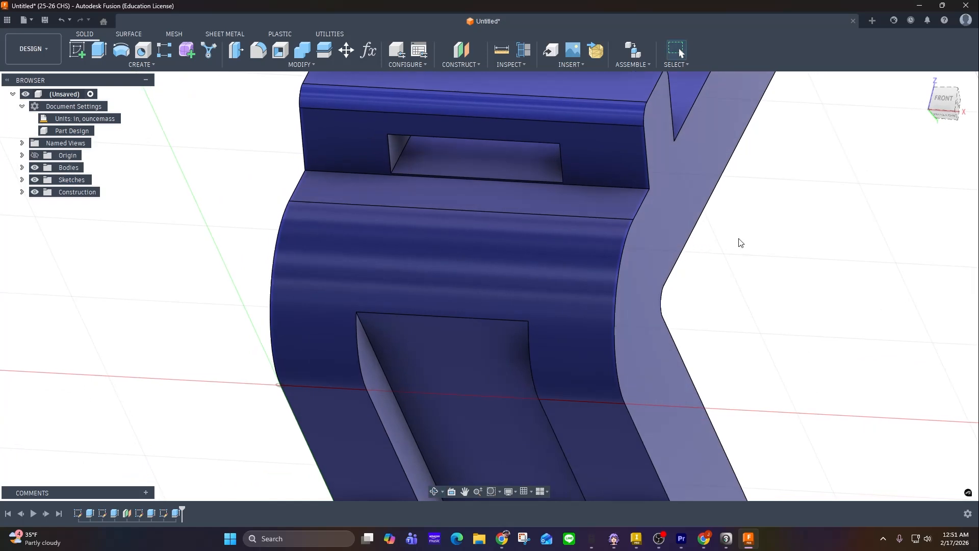
pyautogui.click(922, 82)
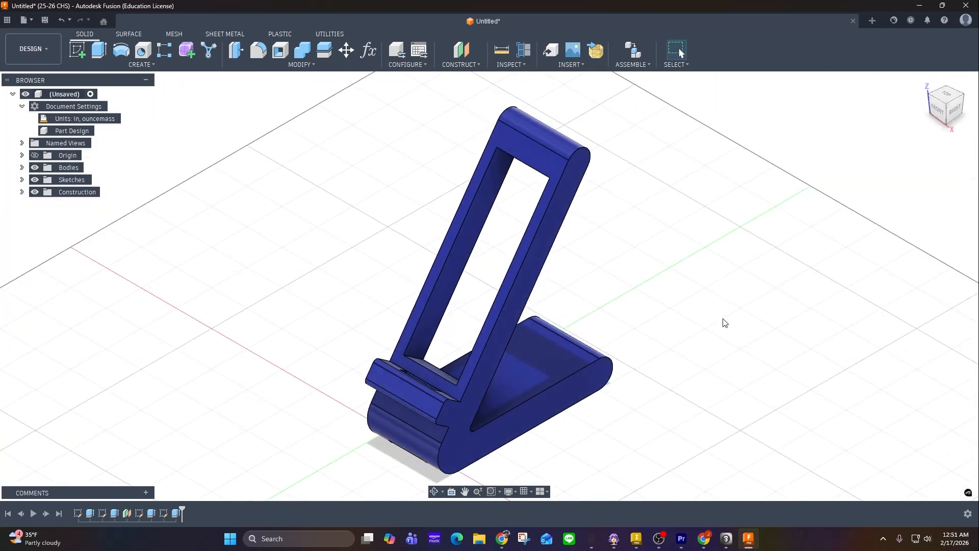
# Save the design as Phone Stand #2 in the Admin Project and launch Bambu Studio
pyautogui.click(45, 19)
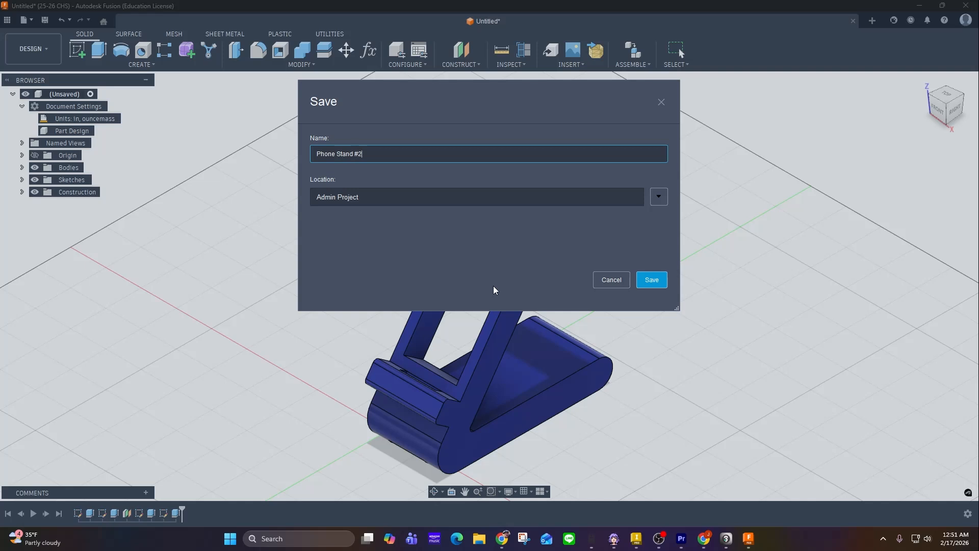
pyautogui.press('Return')
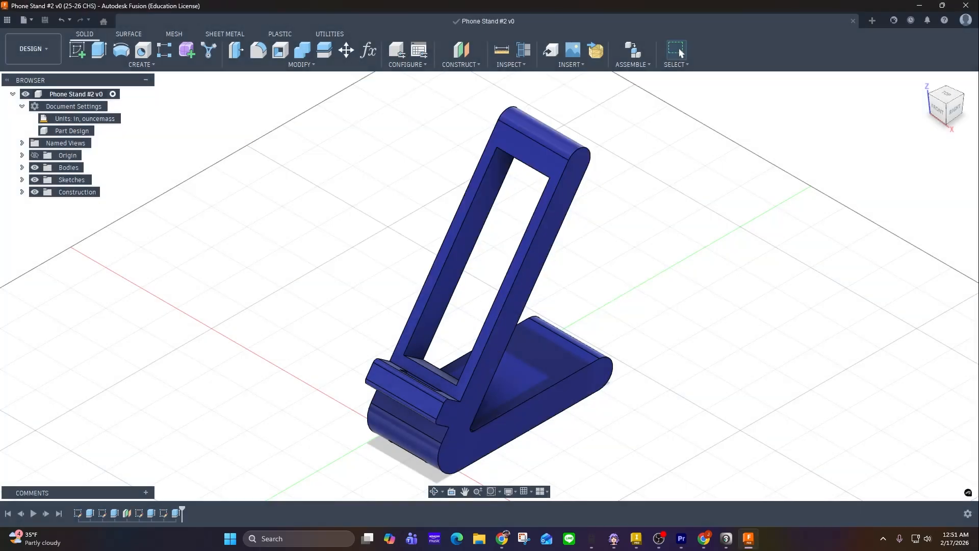
pyautogui.click(281, 541)
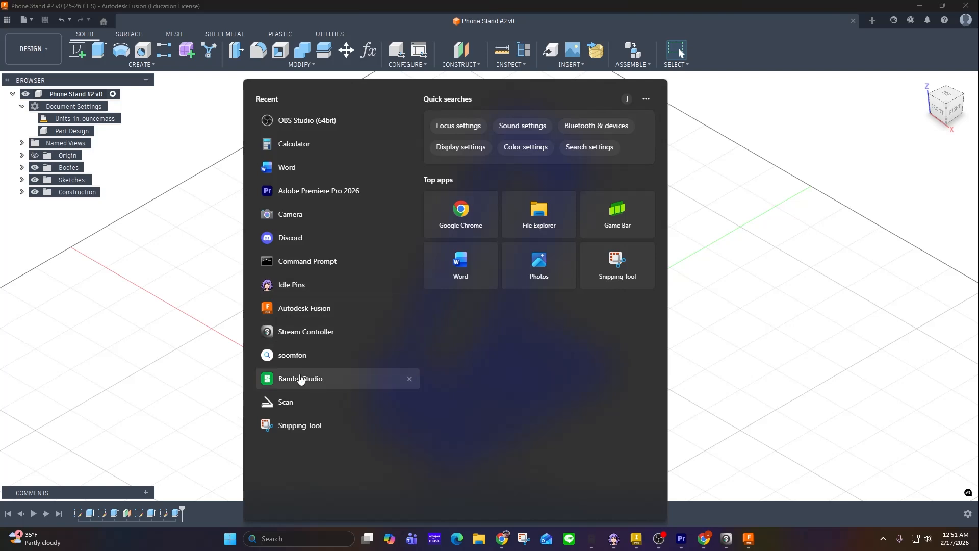
pyautogui.click(302, 379)
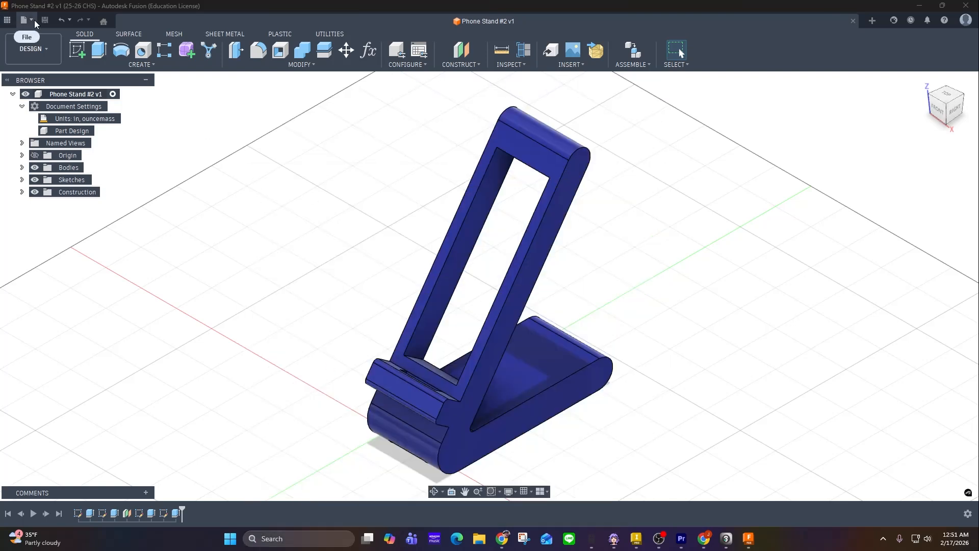
# Start exporting the Phone Stand #2 design with STL Files (*.stl) as the file type
pyautogui.click(24, 20)
pyautogui.click(39, 116)
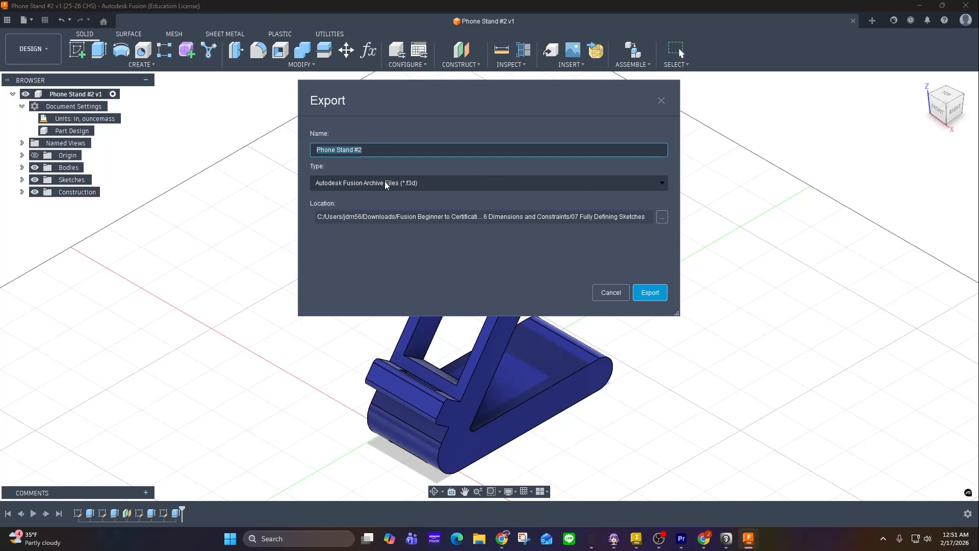
pyautogui.click(461, 183)
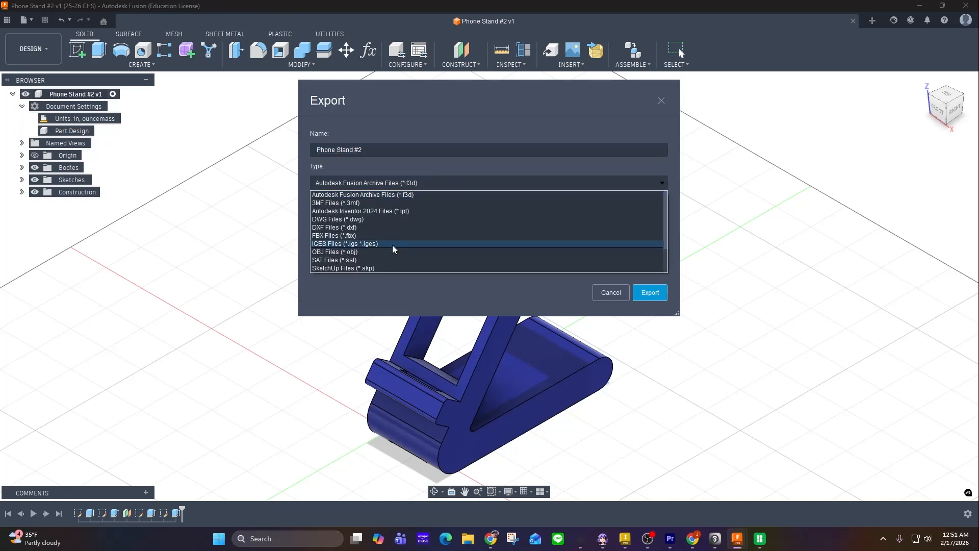
pyautogui.scroll(-2, 366, 252)
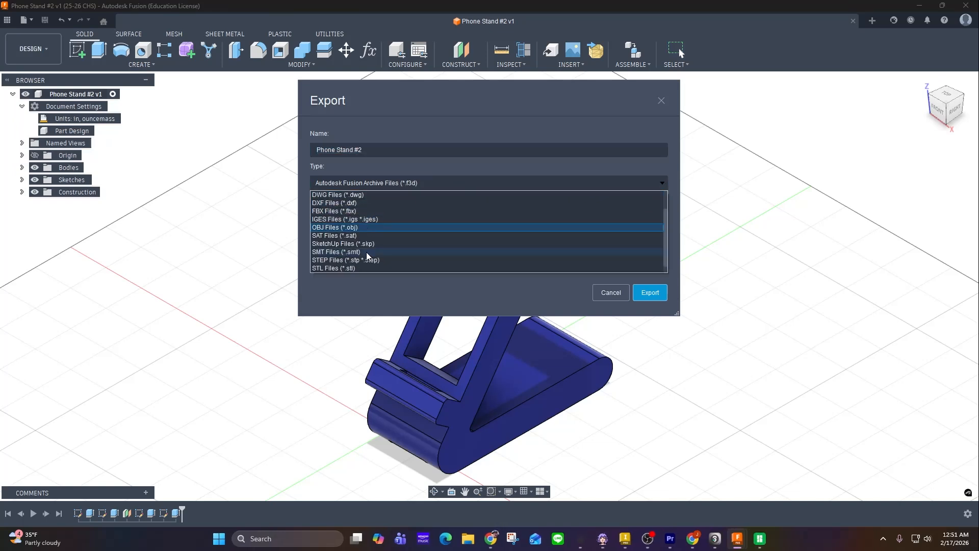
pyautogui.click(358, 258)
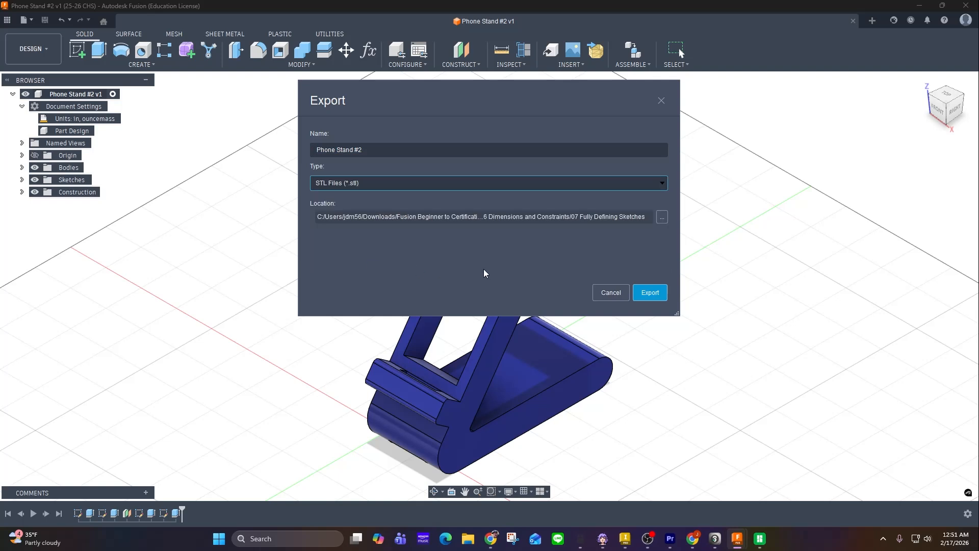
# Choose the Desktop as the export location and export the file as Phone Stand #2.stl
pyautogui.click(662, 217)
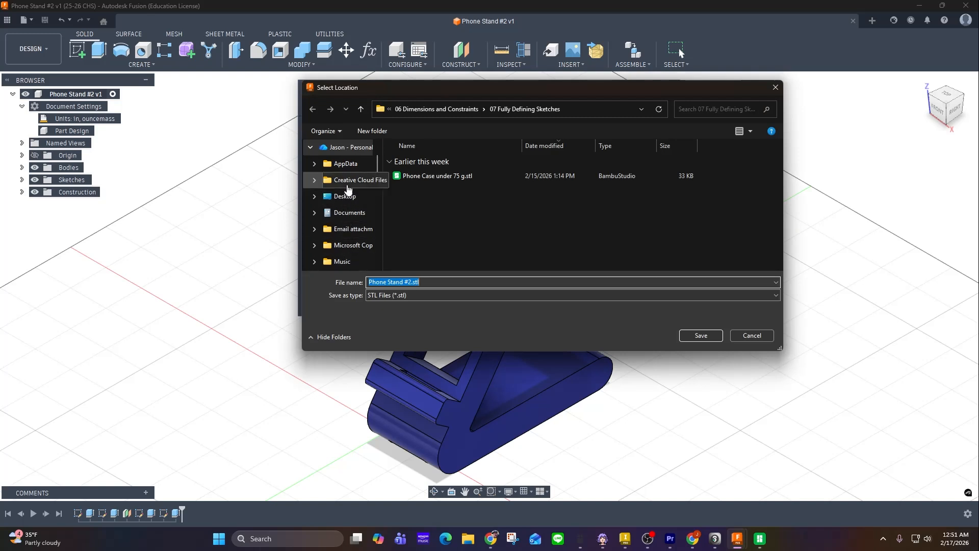
pyautogui.scroll(-5, 348, 188)
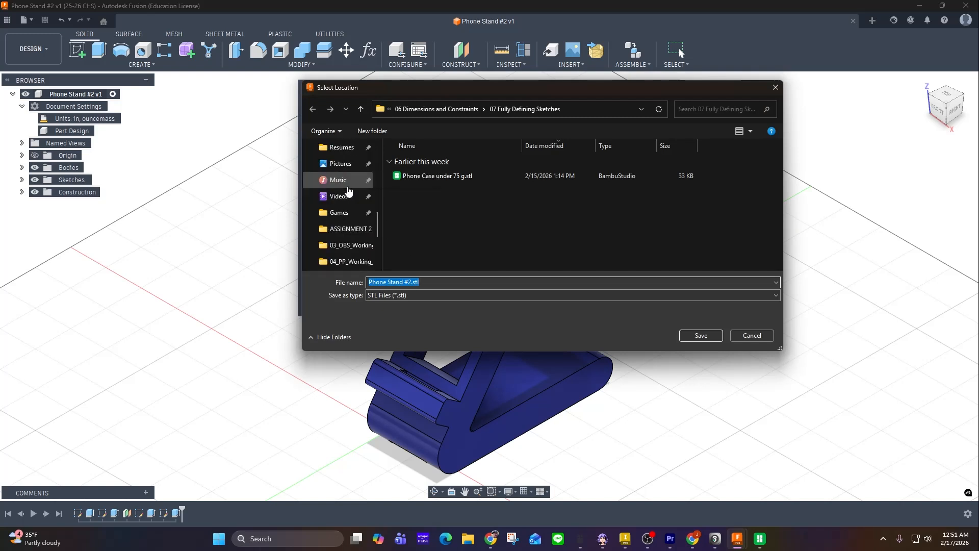
pyautogui.scroll(-2, 349, 190)
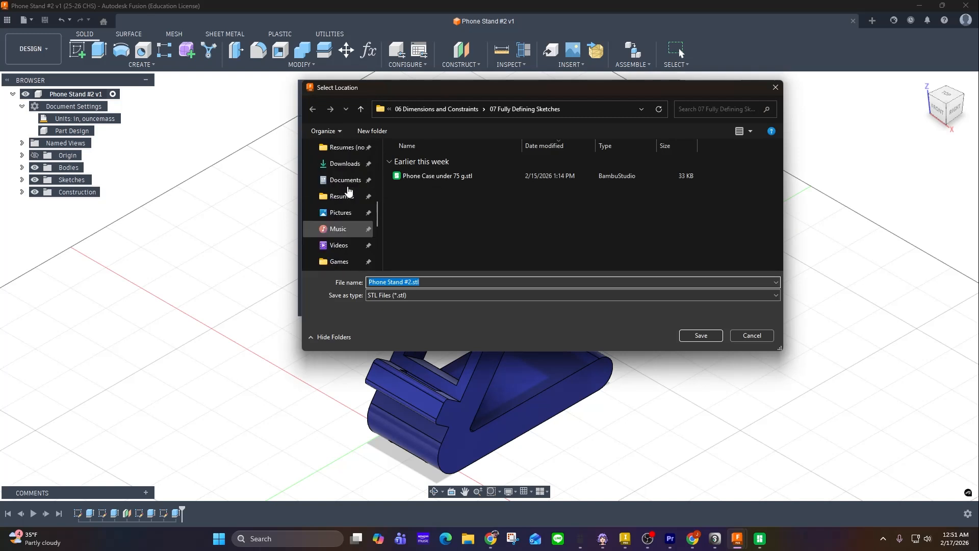
pyautogui.scroll(2, 348, 190)
pyautogui.click(340, 180)
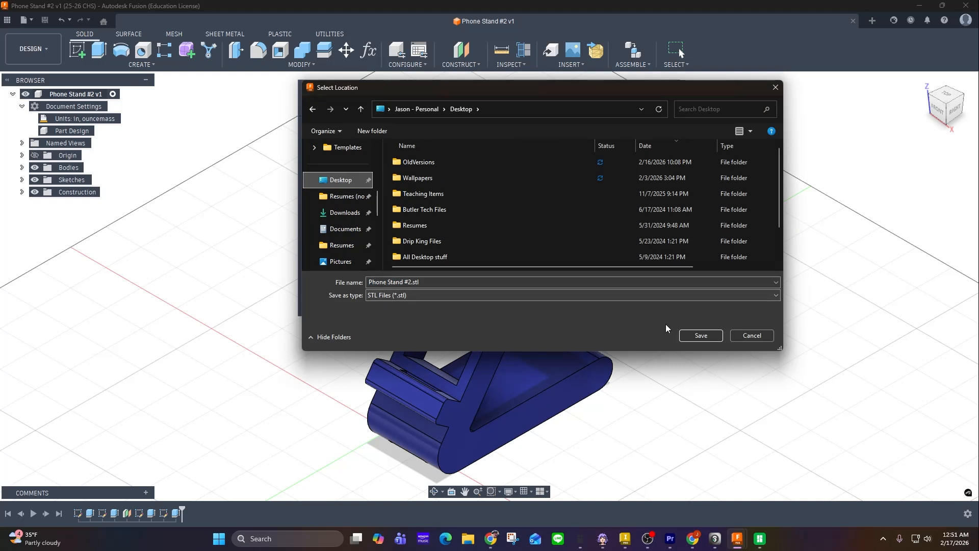
pyautogui.click(699, 335)
pyautogui.click(639, 292)
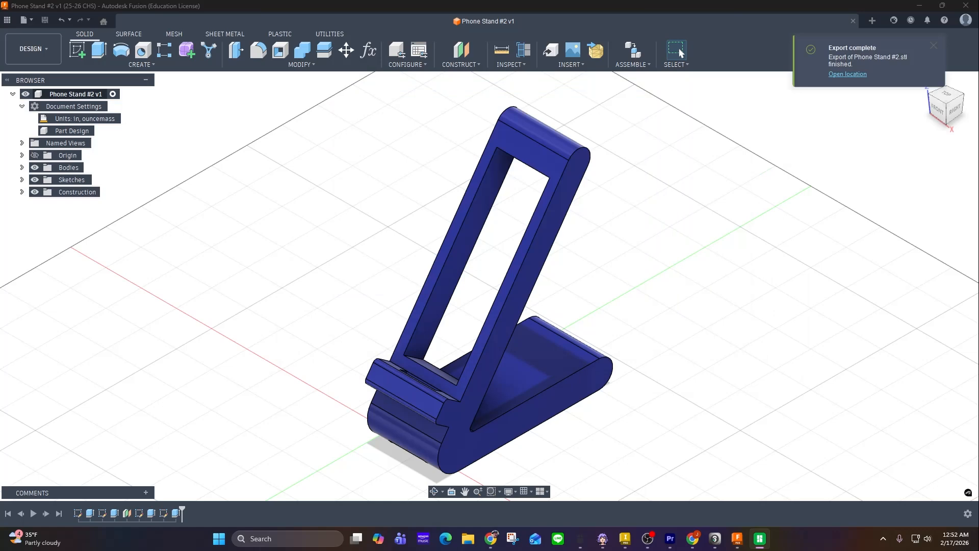
# Switch to Bambu Studio and import Phone Stand #2.stl from the Desktop onto the build plate
pyautogui.moveTo(0, 134); pyautogui.dragTo(448, 91)
pyautogui.doubleClick(448, 90)
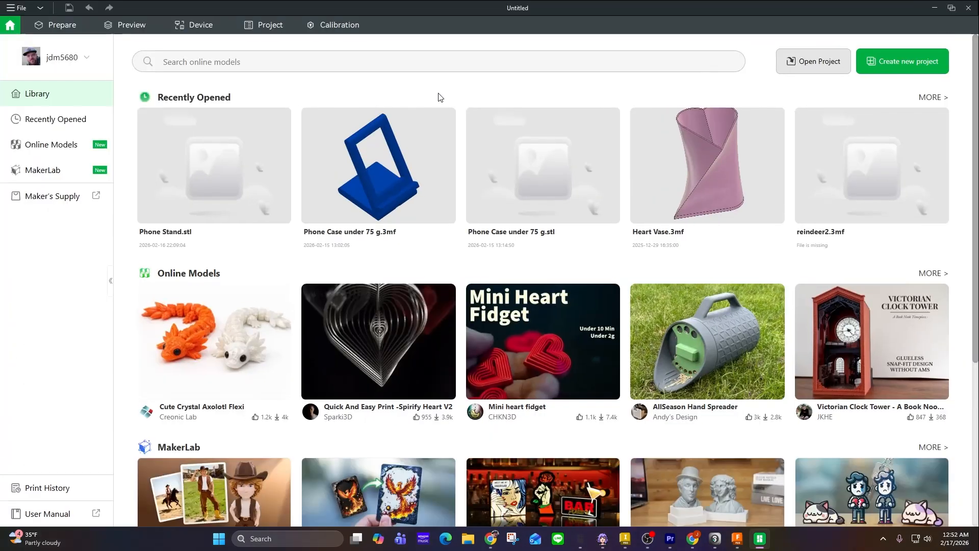
pyautogui.click(17, 7)
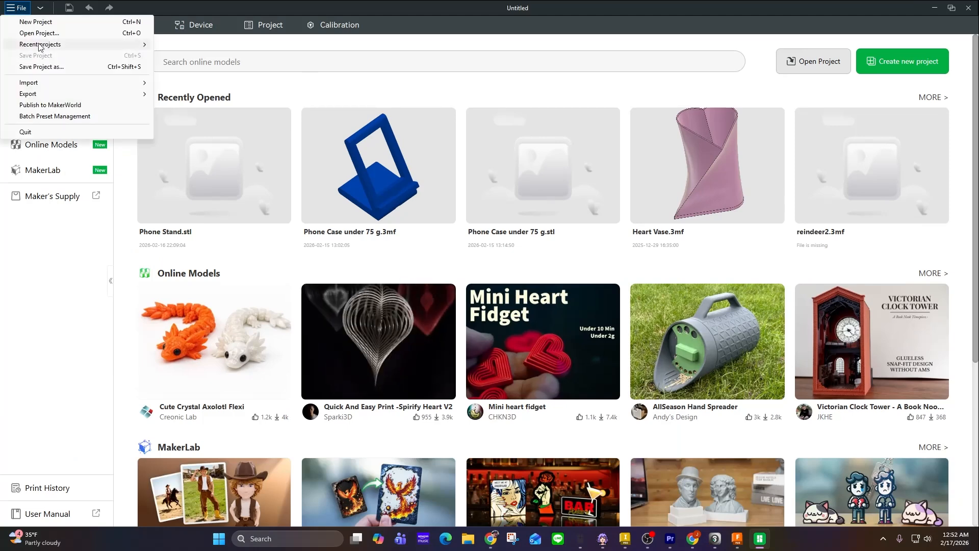
pyautogui.moveTo(42, 84)
pyautogui.click(224, 80)
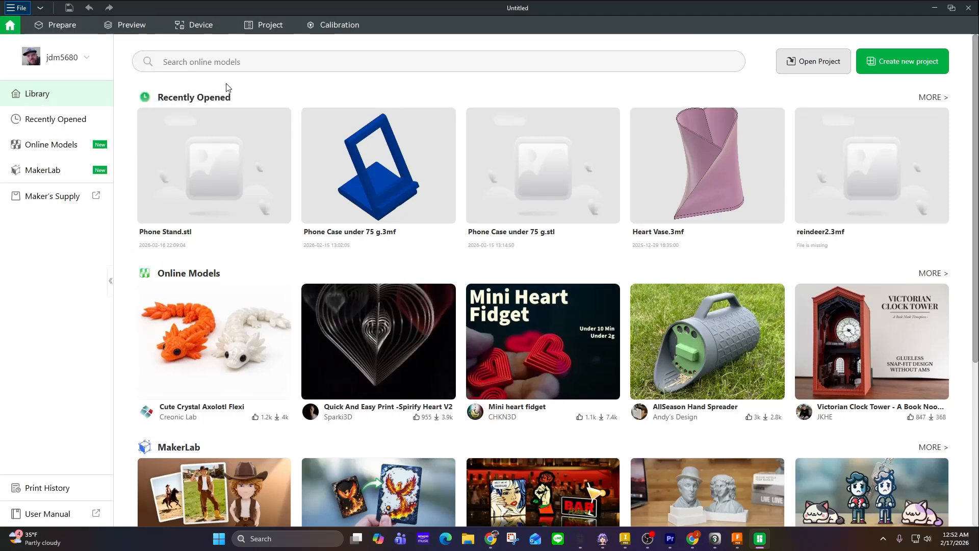
pyautogui.doubleClick(134, 194)
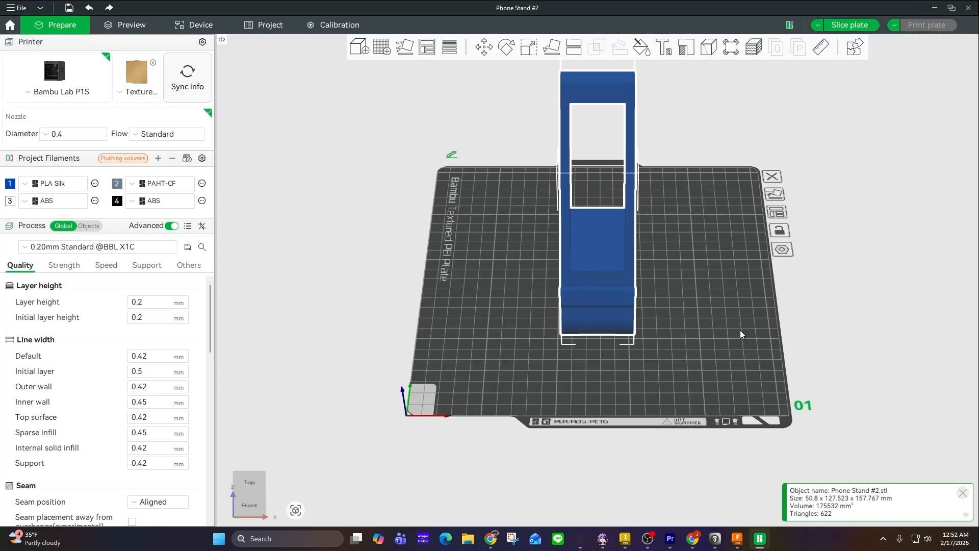
pyautogui.moveTo(739, 329); pyautogui.dragTo(735, 283)
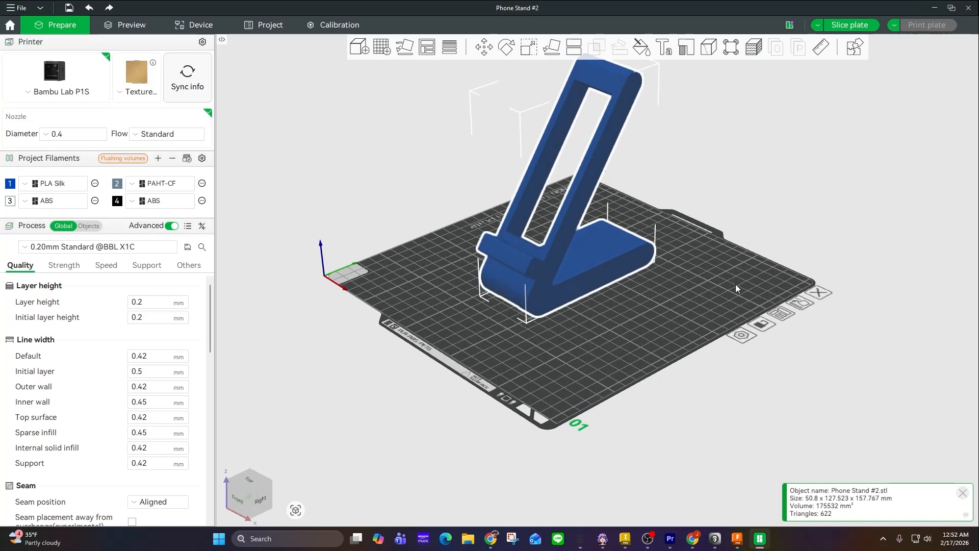
pyautogui.click(848, 26)
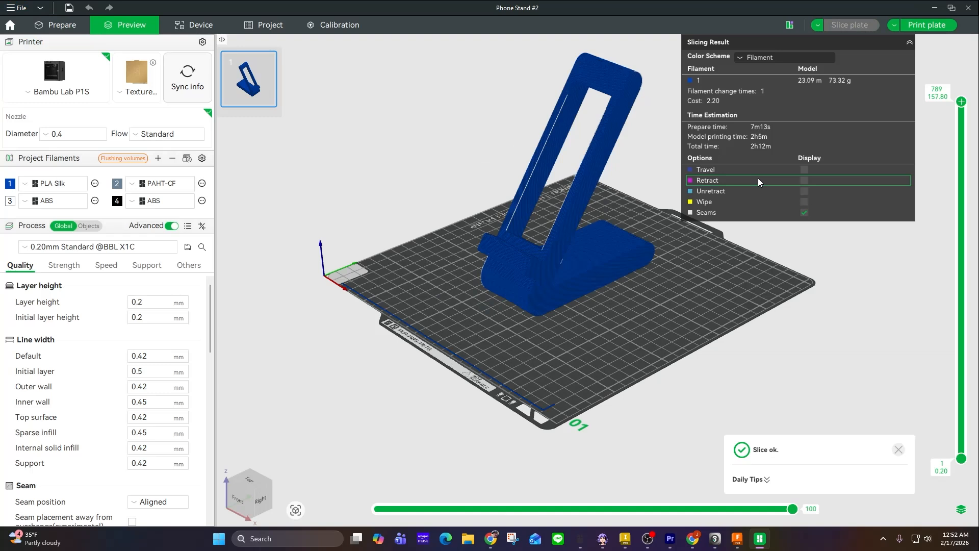